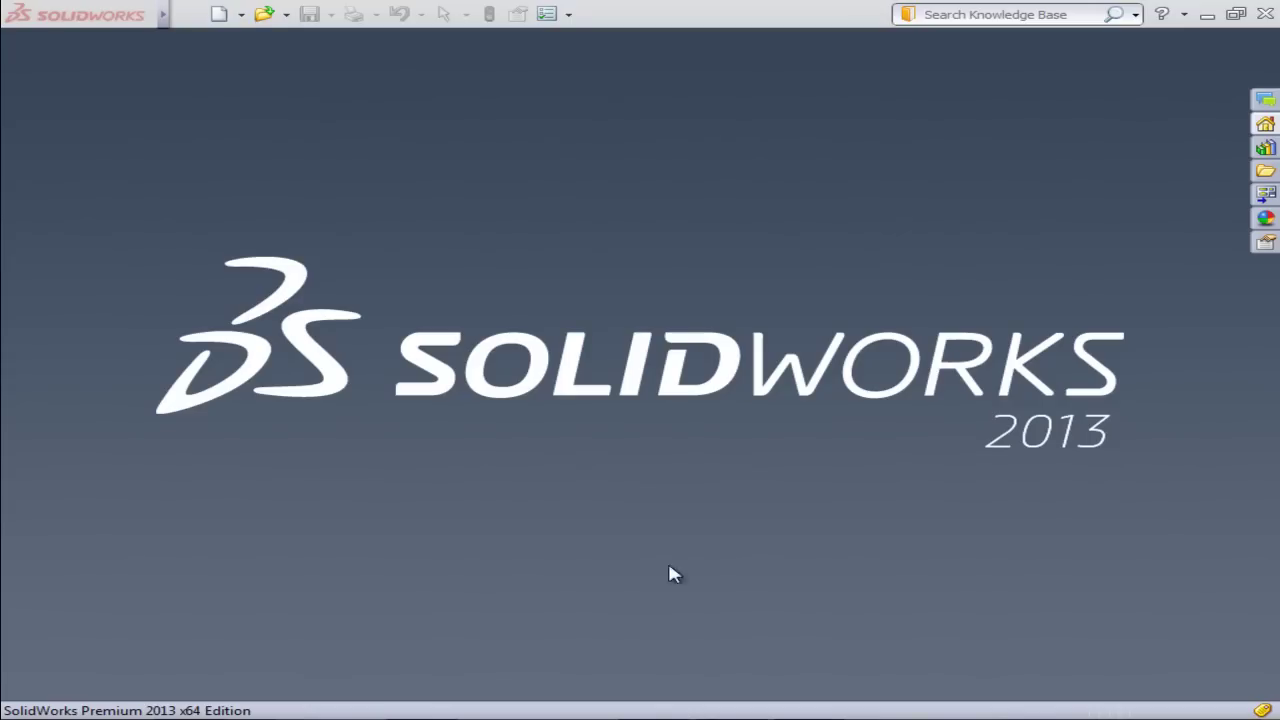
Step: Open the 'Upper part' file, browsing the folder as large icon thumbnails
left_click(263, 15)
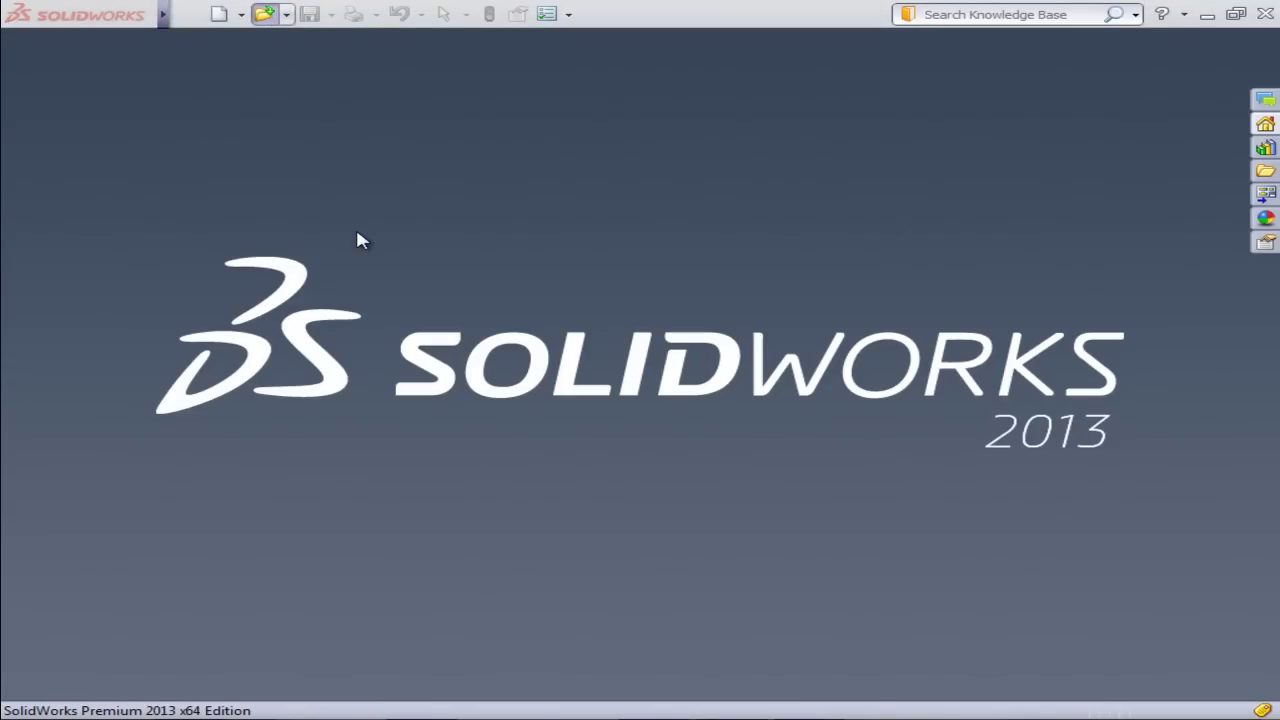
right_click(731, 371)
left_click(988, 408)
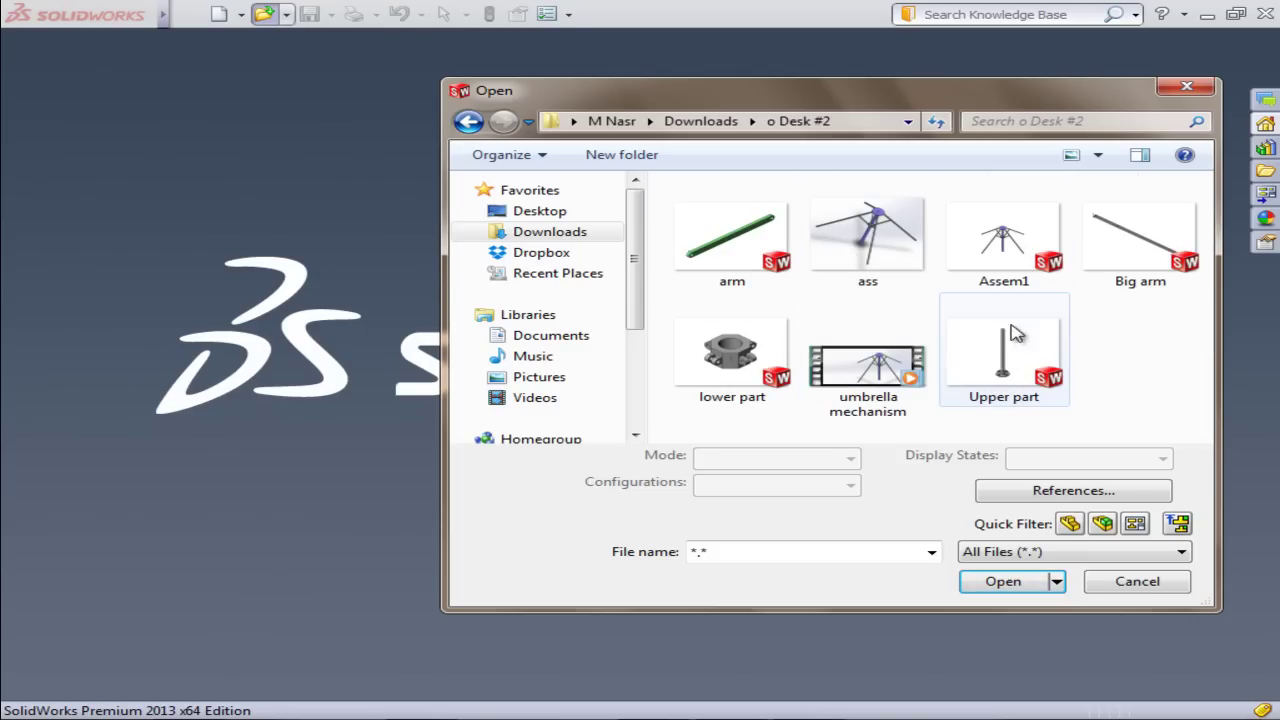
left_click(982, 570)
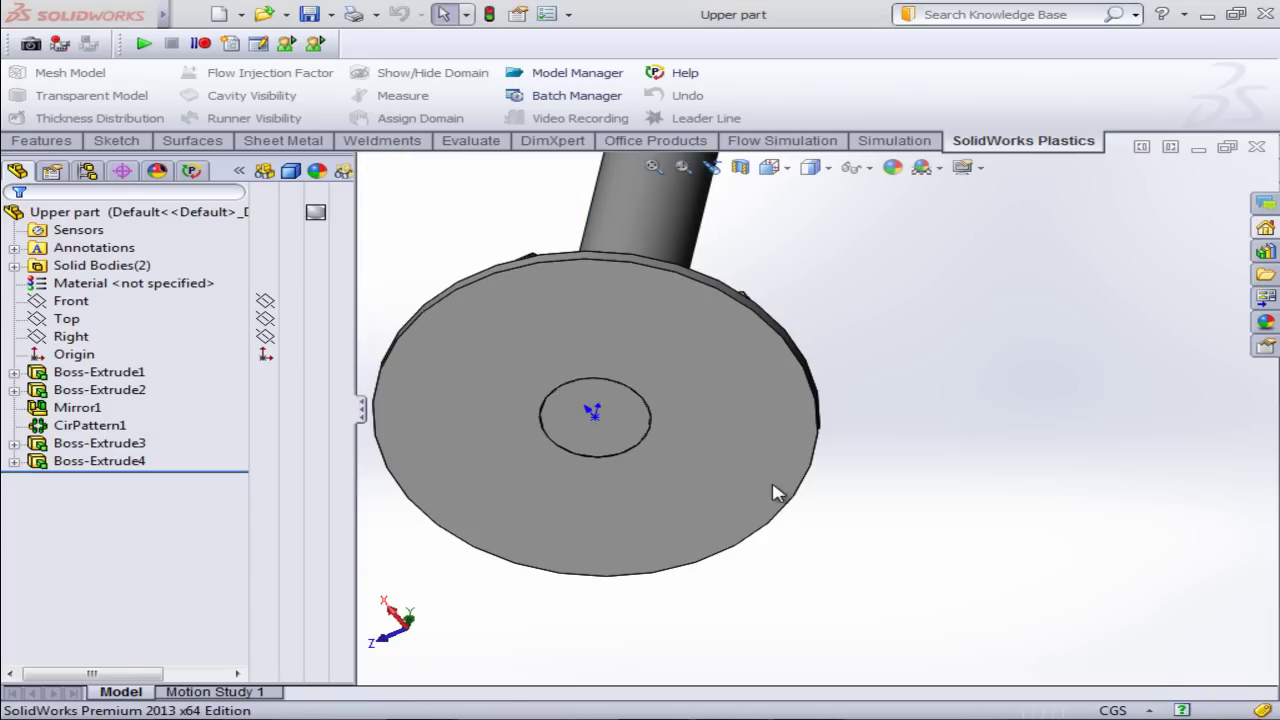
Step: Orbit and zoom around Upper part to view its disc from above
middle_click_drag(775, 492, 686, 309)
scroll(689, 334, "up", 5)
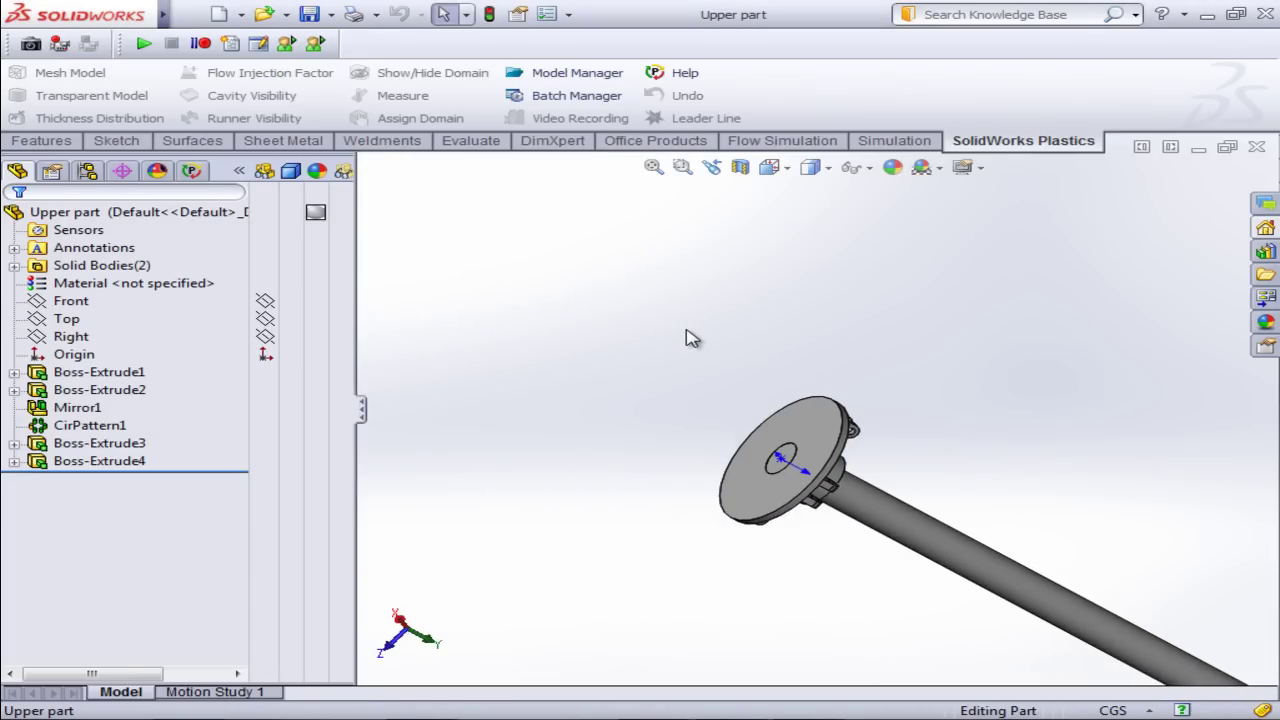
scroll(830, 540, "down", 2)
mouse_move(597, 390)
middle_mouse_down()
mouse_move(683, 331)
mouse_move(669, 274)
middle_mouse_up()
left_click(297, 283)
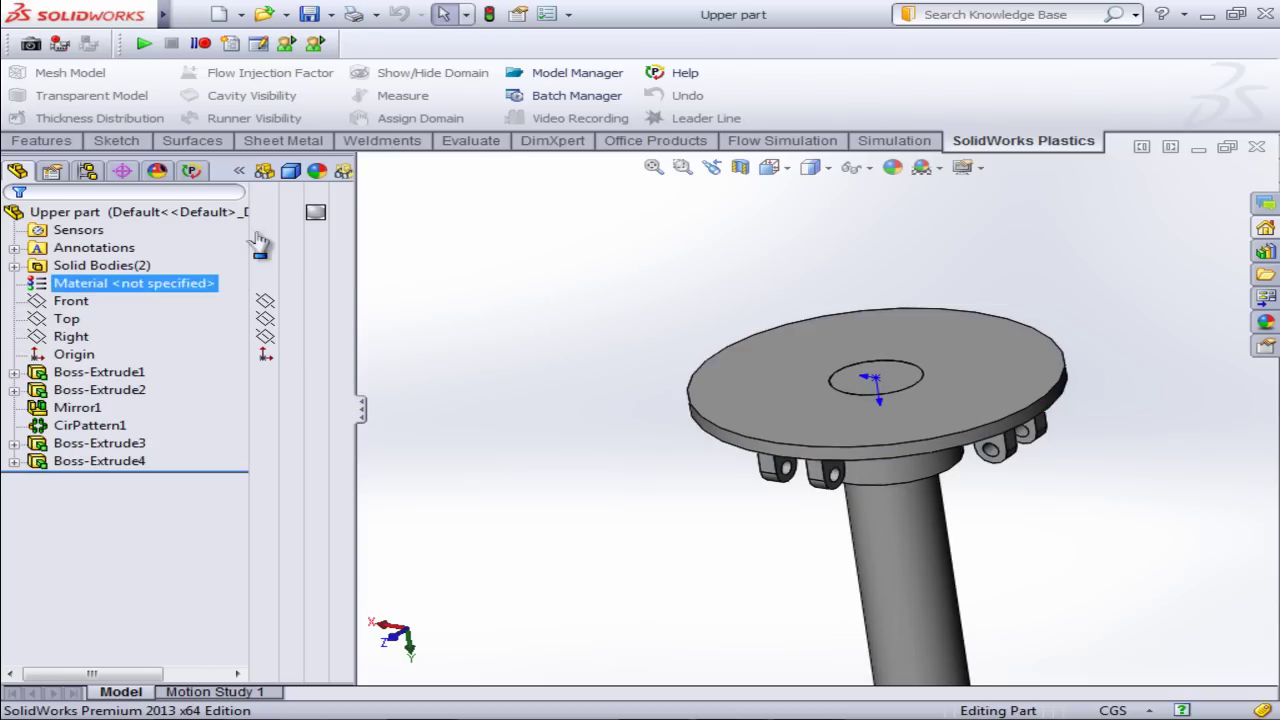
Step: Make a new assembly from the open Upper part and place the part in it
left_click(241, 15)
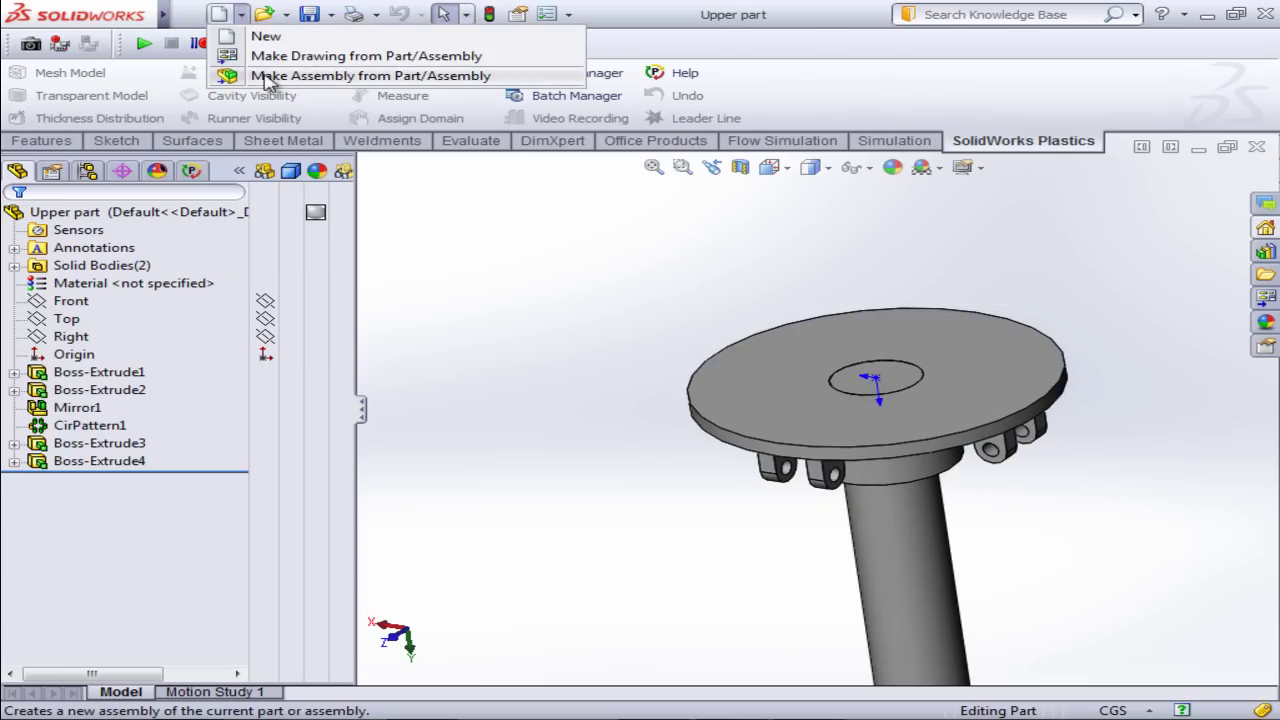
left_click(305, 78)
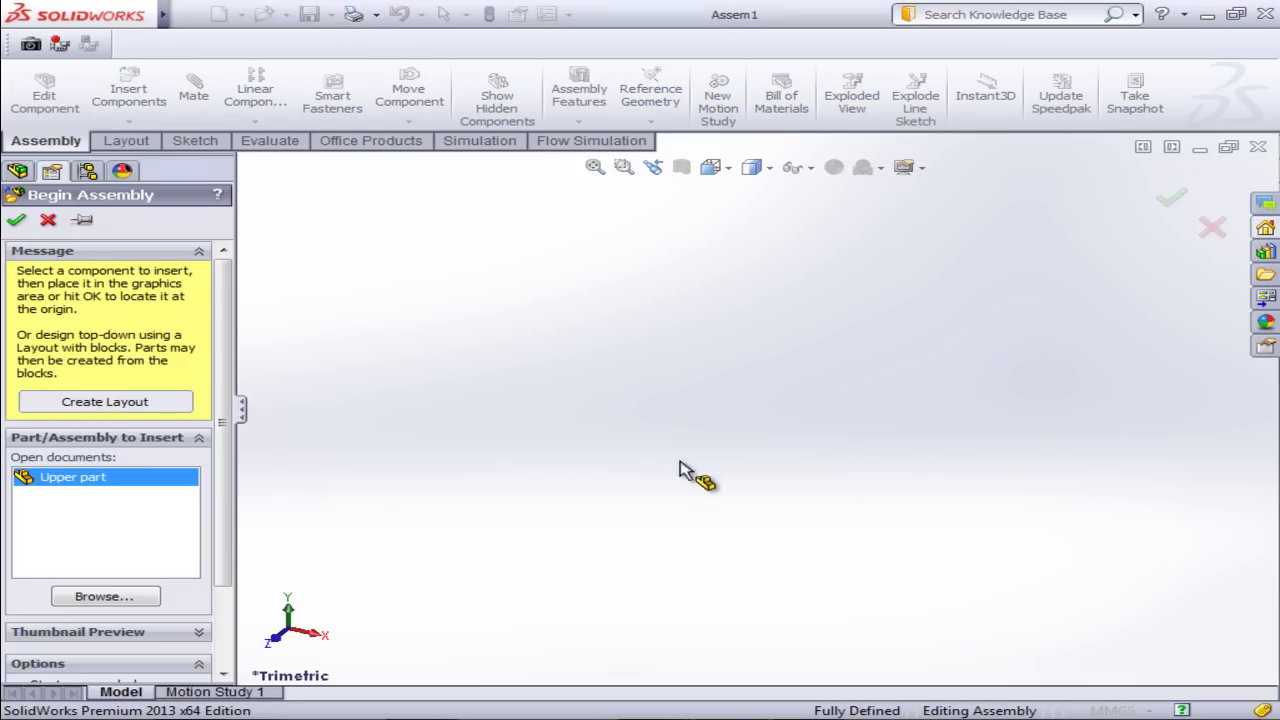
left_click(660, 537)
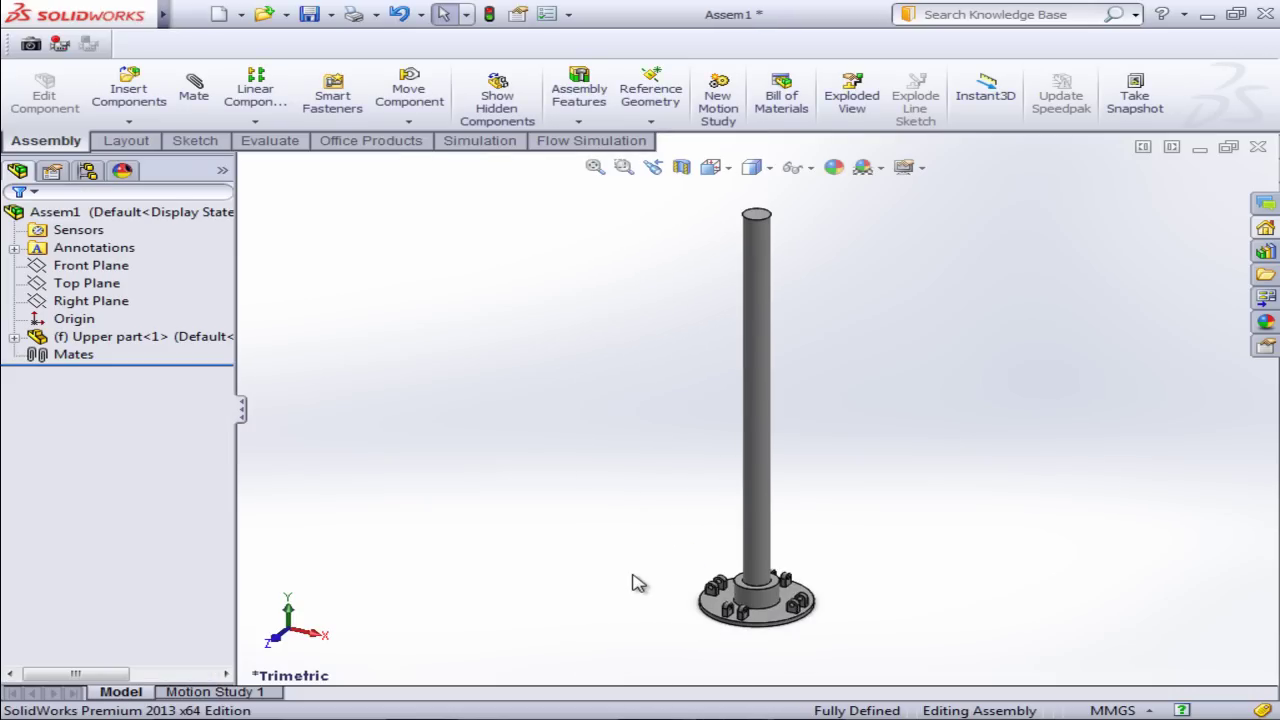
Step: Zoom to fit and set Upper part<1> to Float instead of fixed
key("z")
scroll(797, 515, "down", 3)
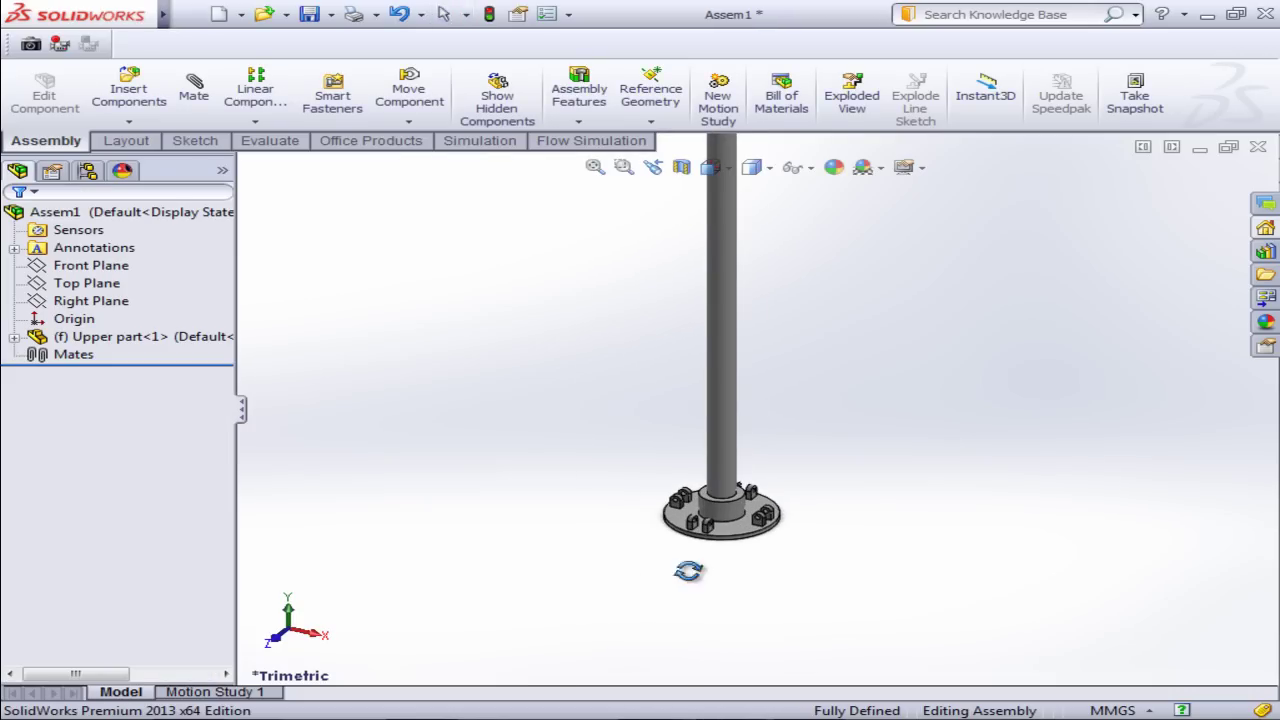
right_click(57, 338)
left_click(131, 507)
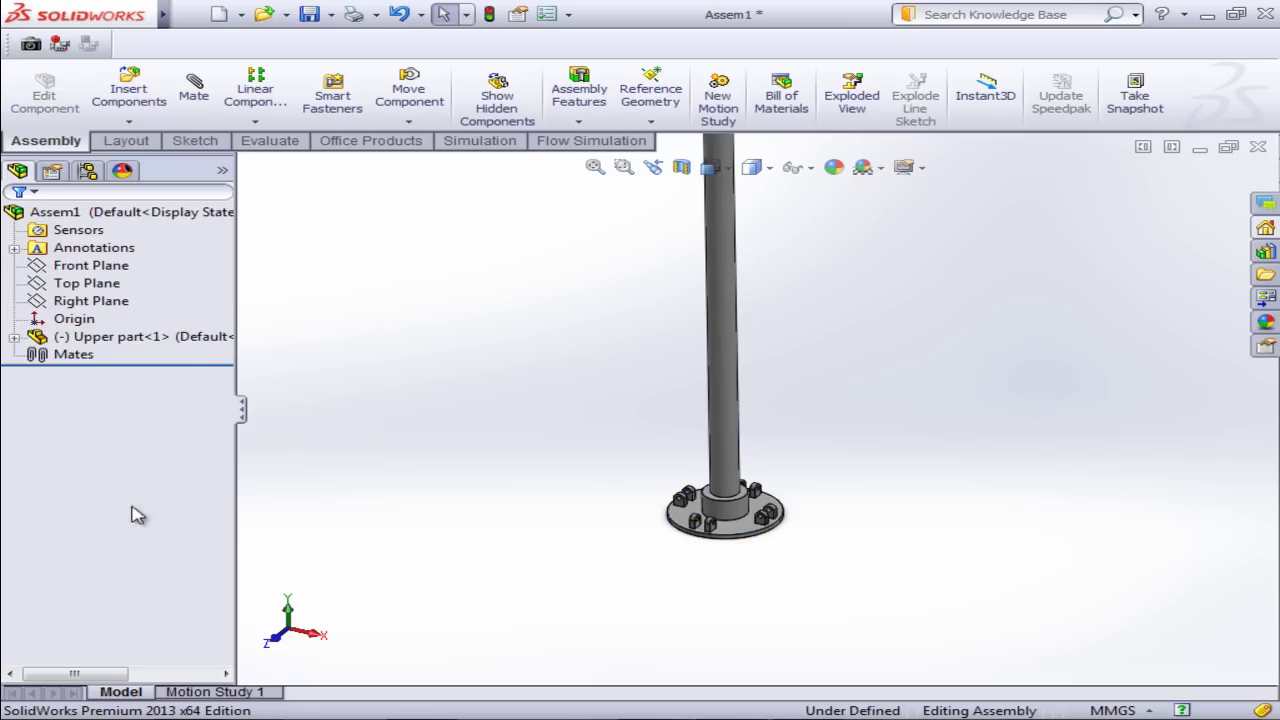
Step: Mate Upper part's Top plane coincident with the assembly Top Plane, flipping alignment so the shaft points down
left_click(194, 108)
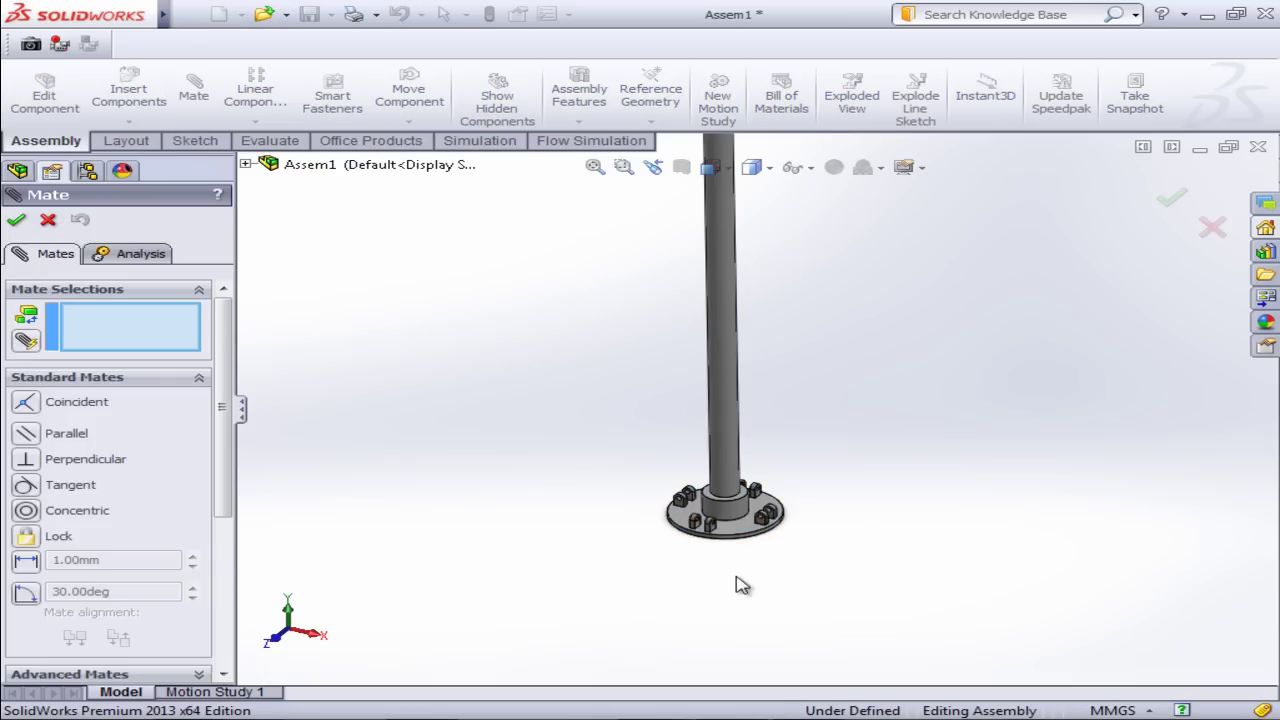
middle_click_drag(752, 577, 680, 556)
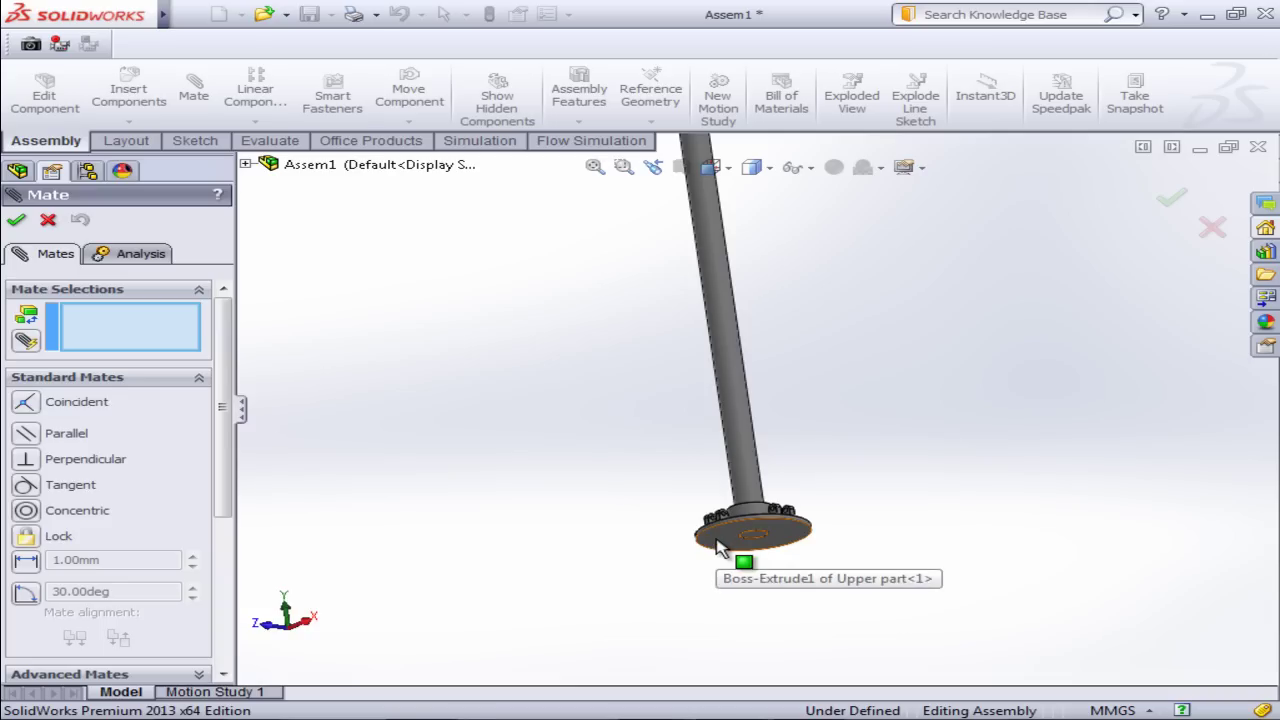
left_click(245, 165)
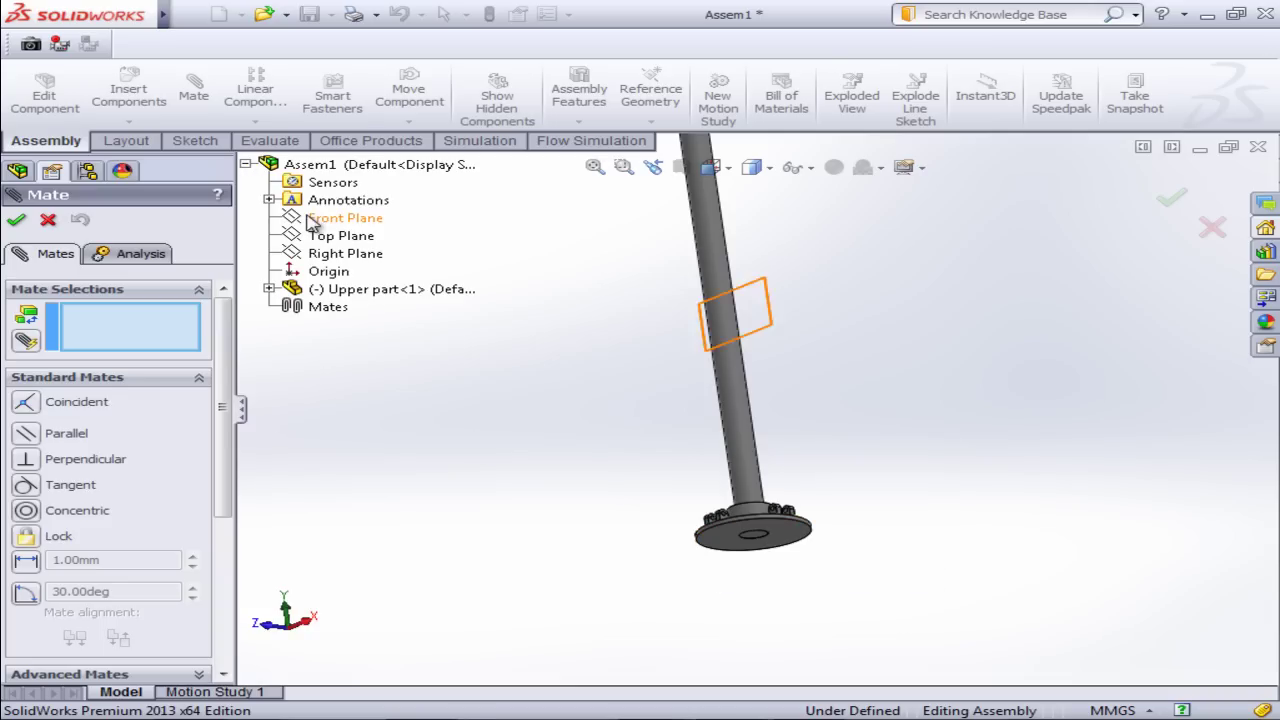
left_click(270, 288)
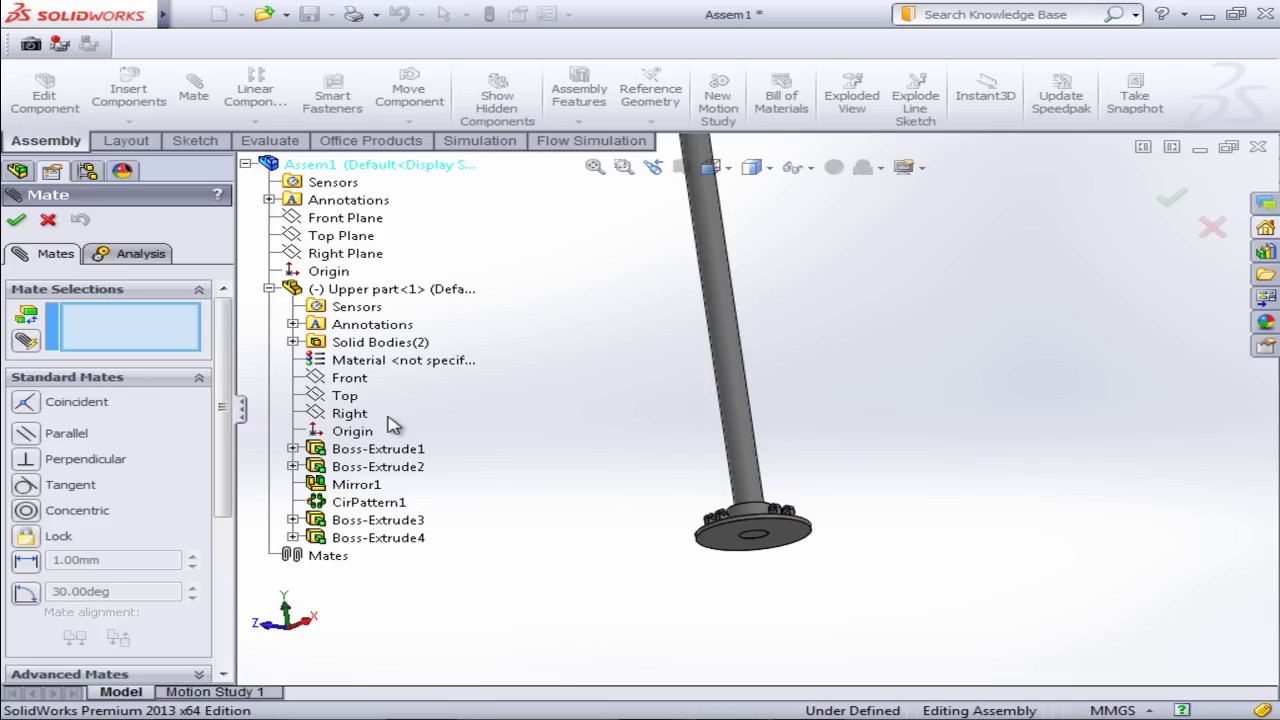
left_click(345, 396)
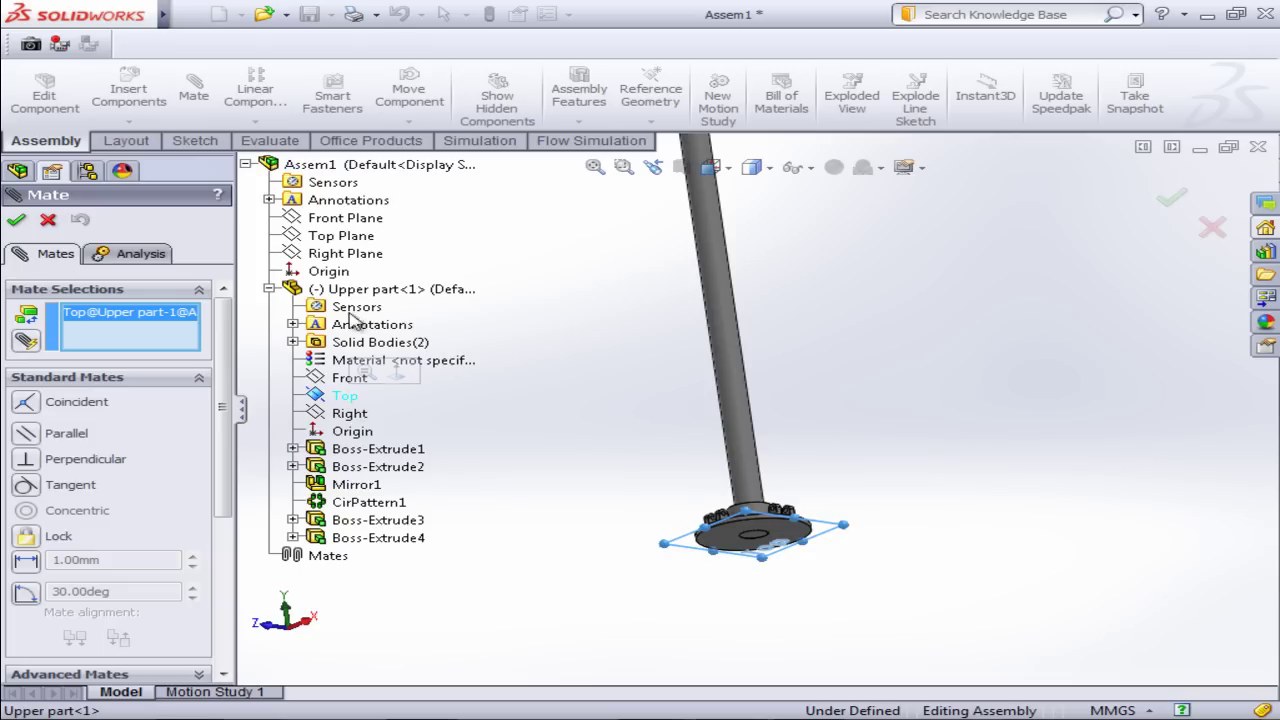
left_click(357, 244)
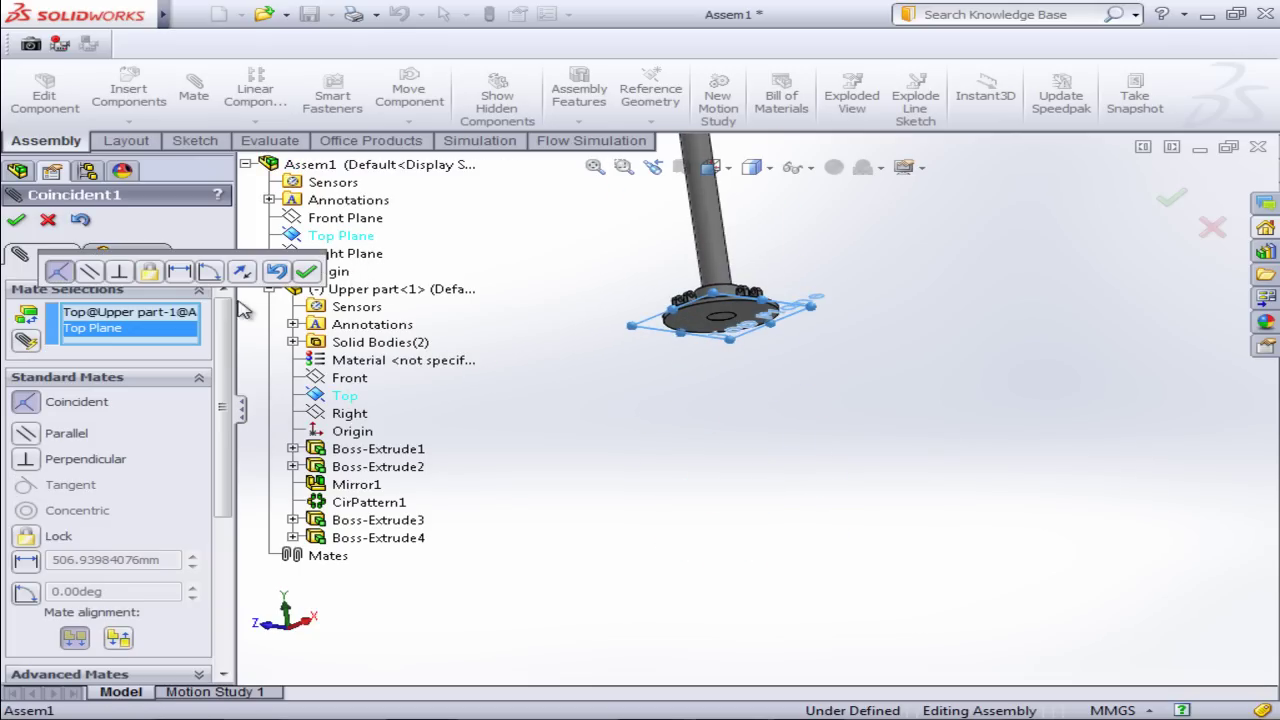
left_click(242, 275)
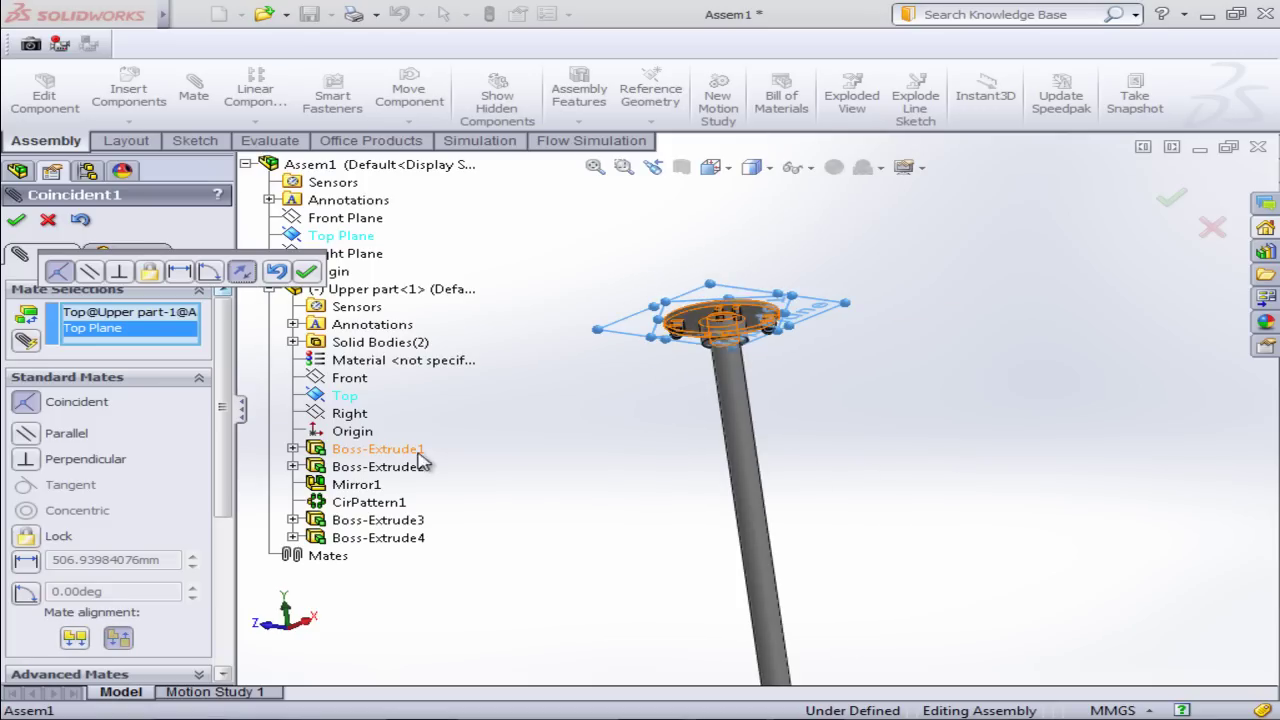
left_click(306, 271)
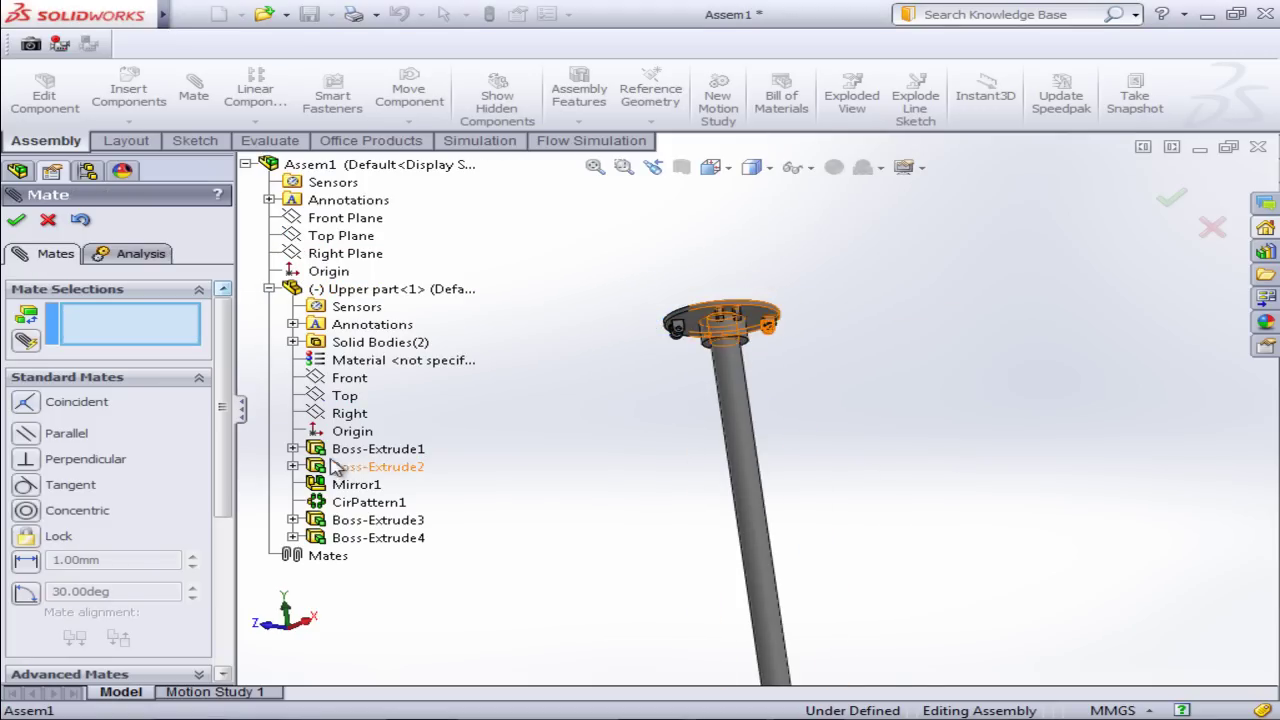
Step: Add coincident Right-plane and Front-plane mates, then view the fully defined part upright
left_click(348, 256)
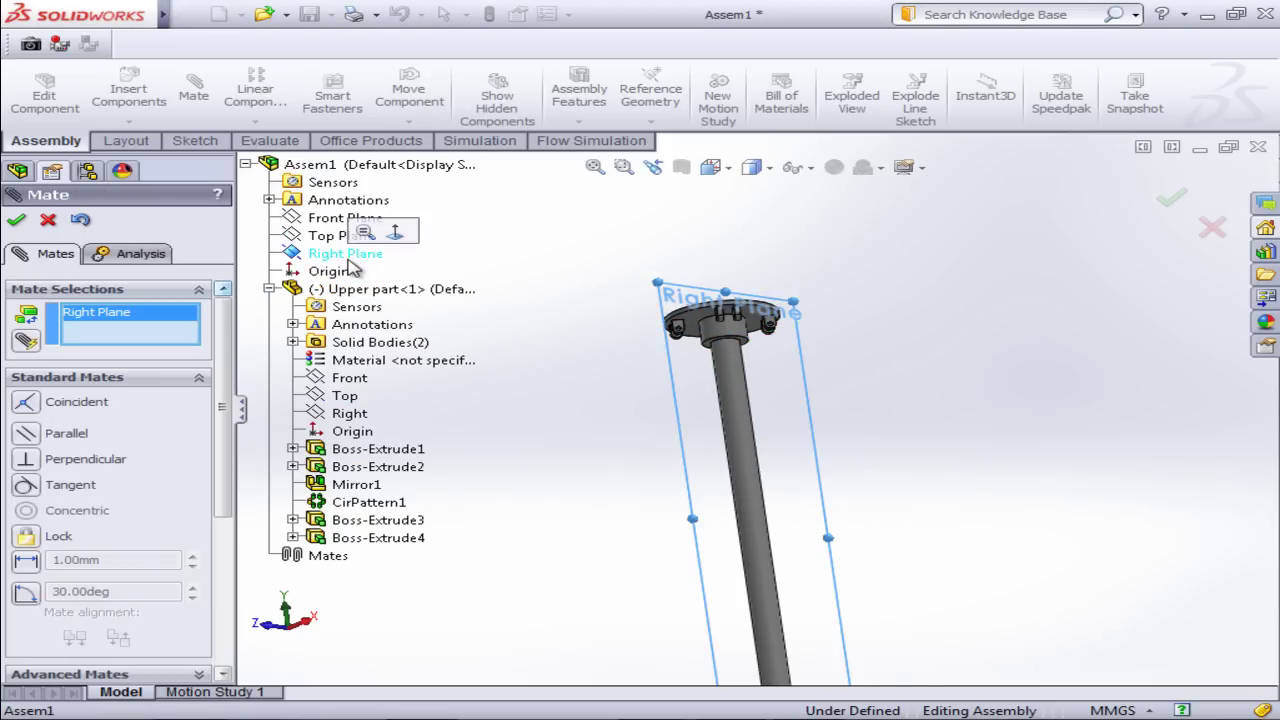
left_click(352, 414)
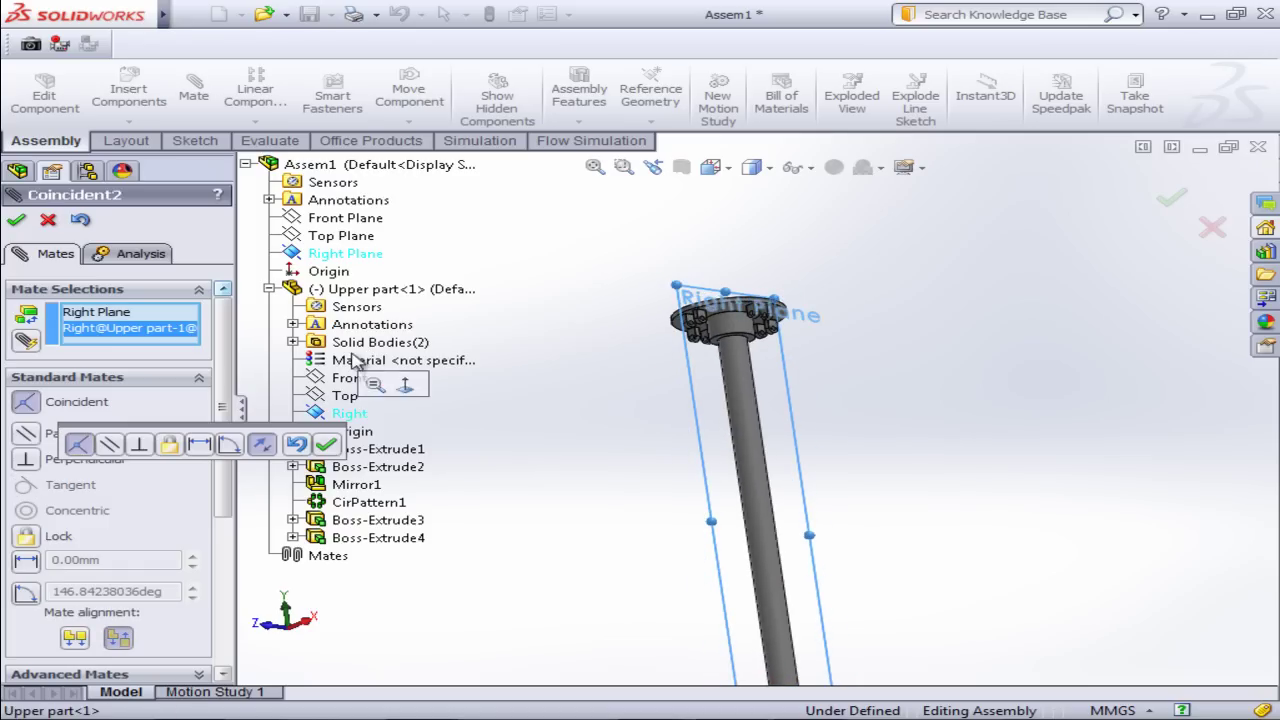
left_click(326, 444)
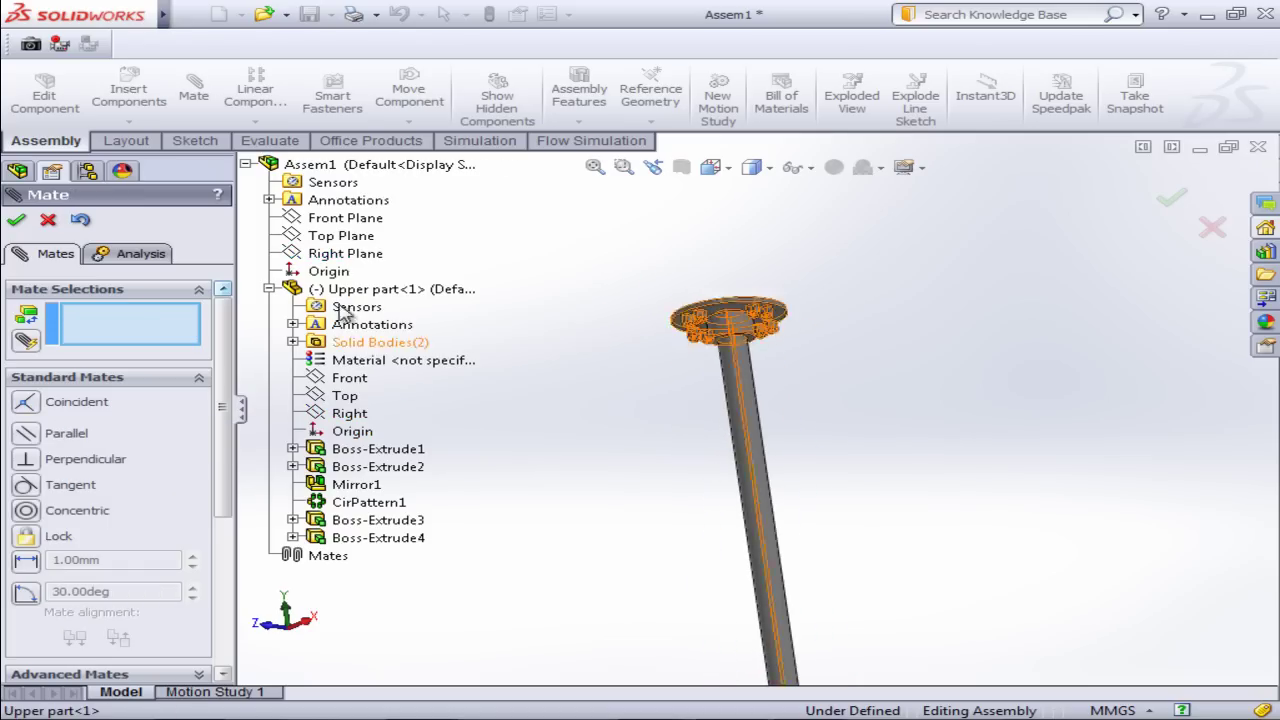
left_click(345, 220)
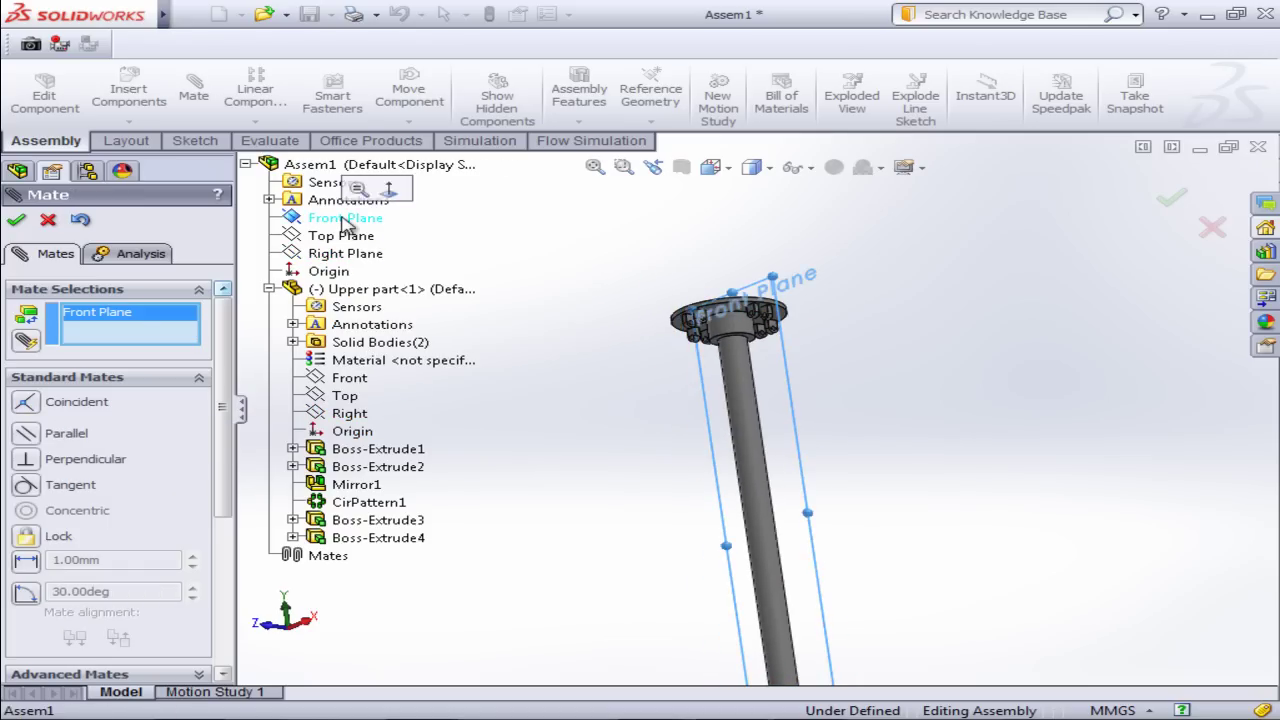
left_click(353, 377)
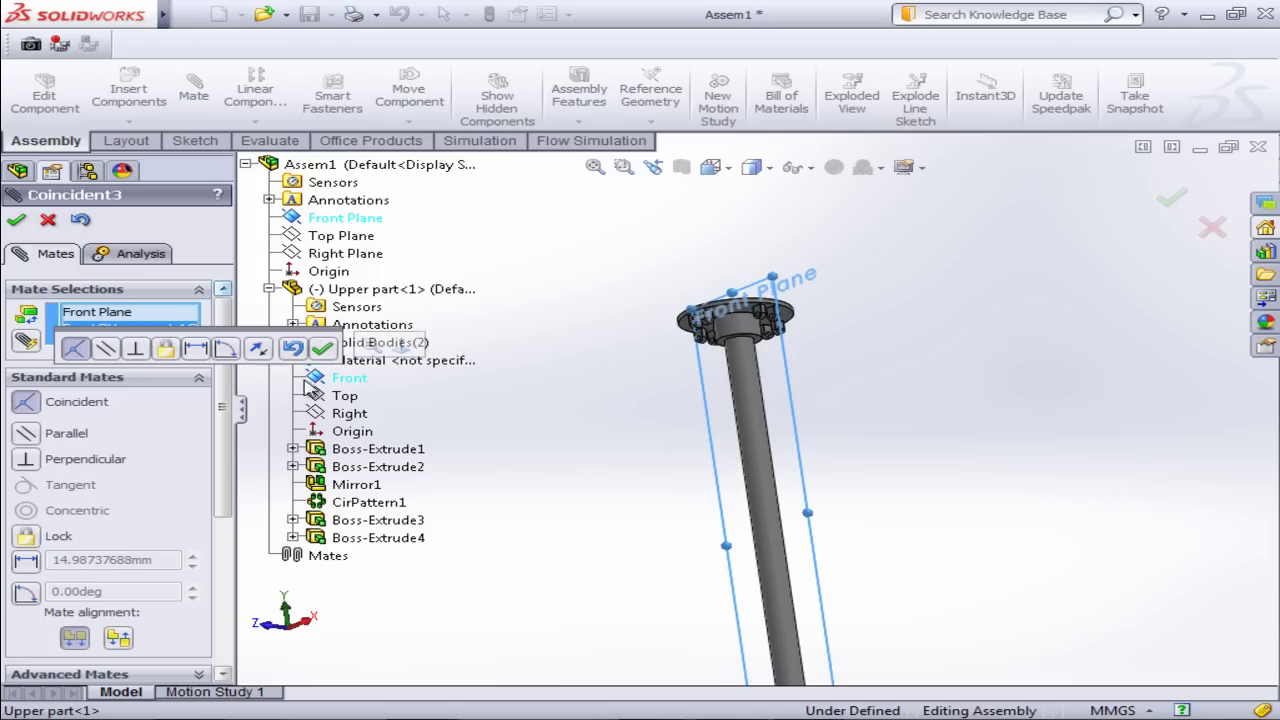
left_click(321, 348)
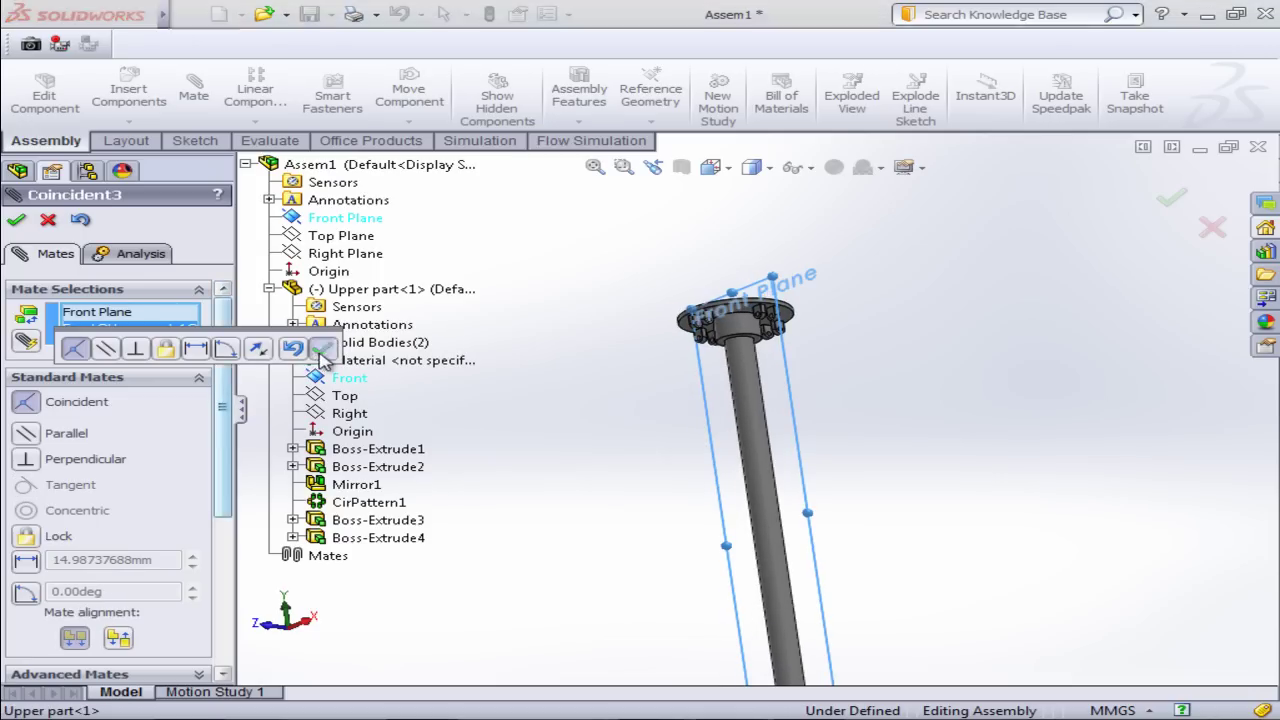
left_click(20, 219)
mouse_move(420, 417)
middle_mouse_down()
mouse_move(451, 417)
mouse_move(449, 583)
mouse_move(453, 528)
middle_mouse_up()
scroll(811, 534, "down", 3)
middle_click_drag(811, 534, 806, 471)
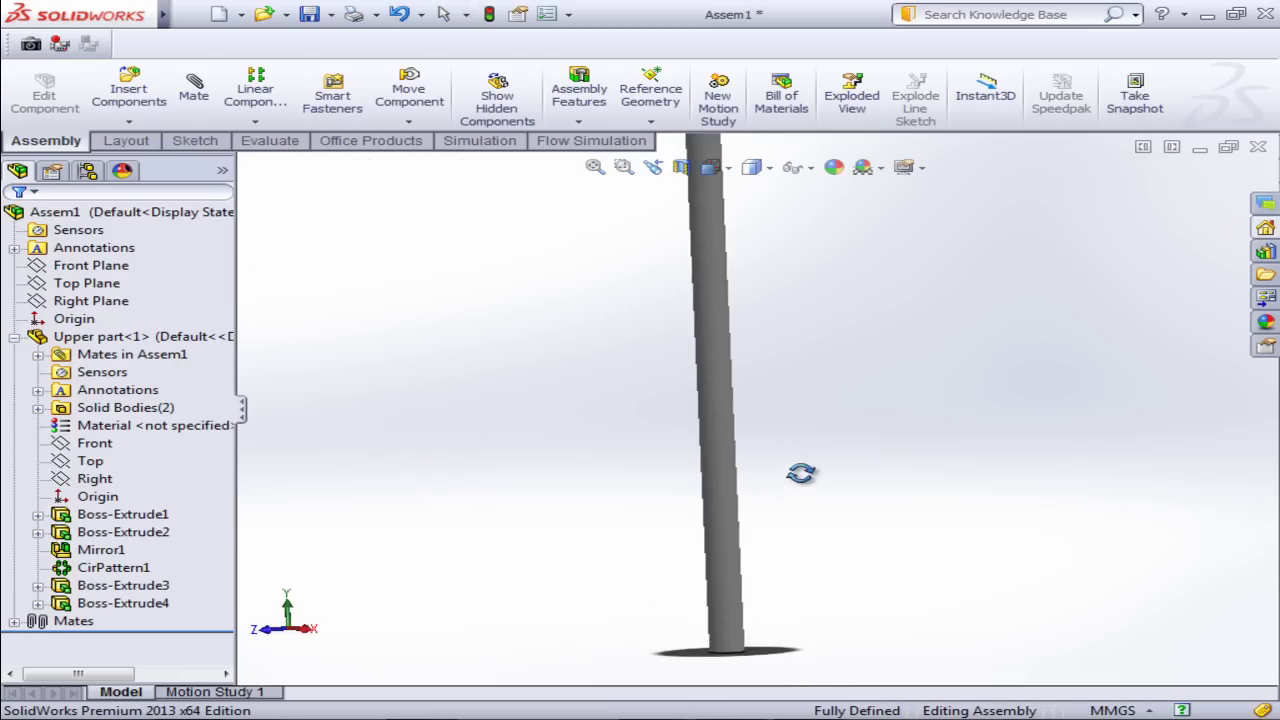
scroll(785, 478, "up", 3)
scroll(774, 334, "down", 1)
scroll(774, 338, "down", 1)
scroll(743, 302, "down", 2)
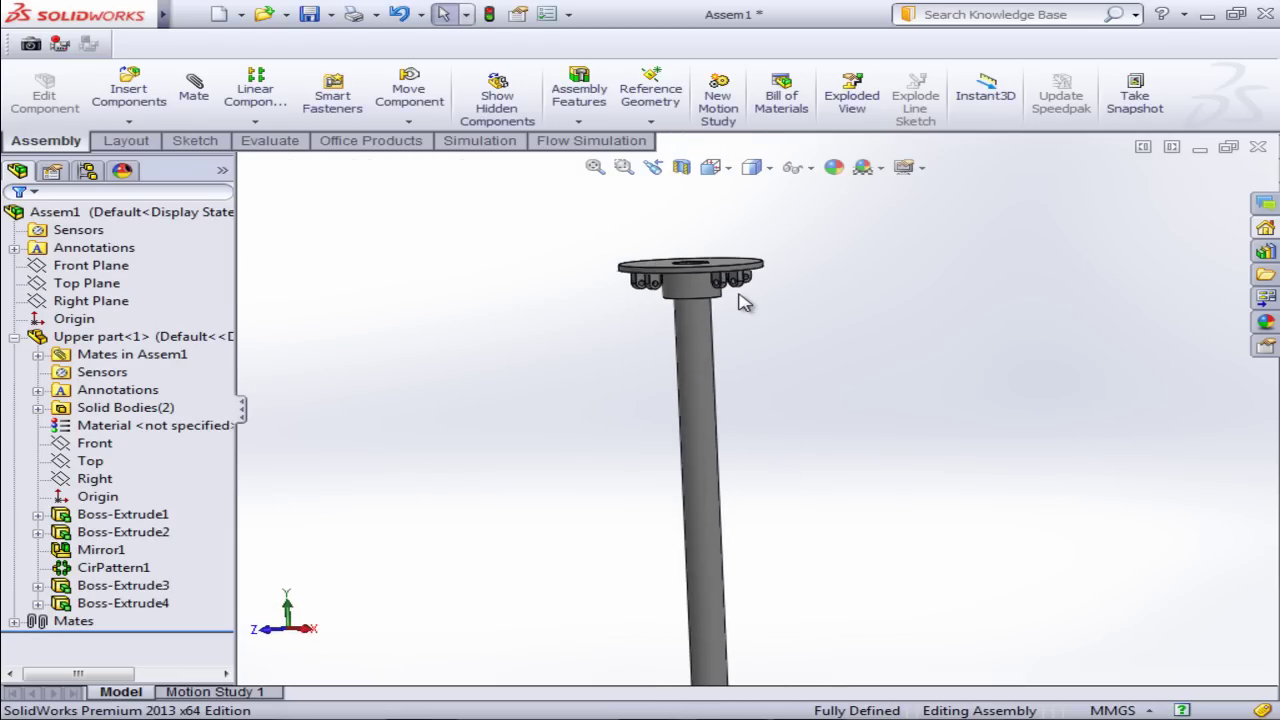
Step: Insert the 'lower part' file beside the shaft and switch to an isometric view
left_click(150, 127)
left_click(150, 140)
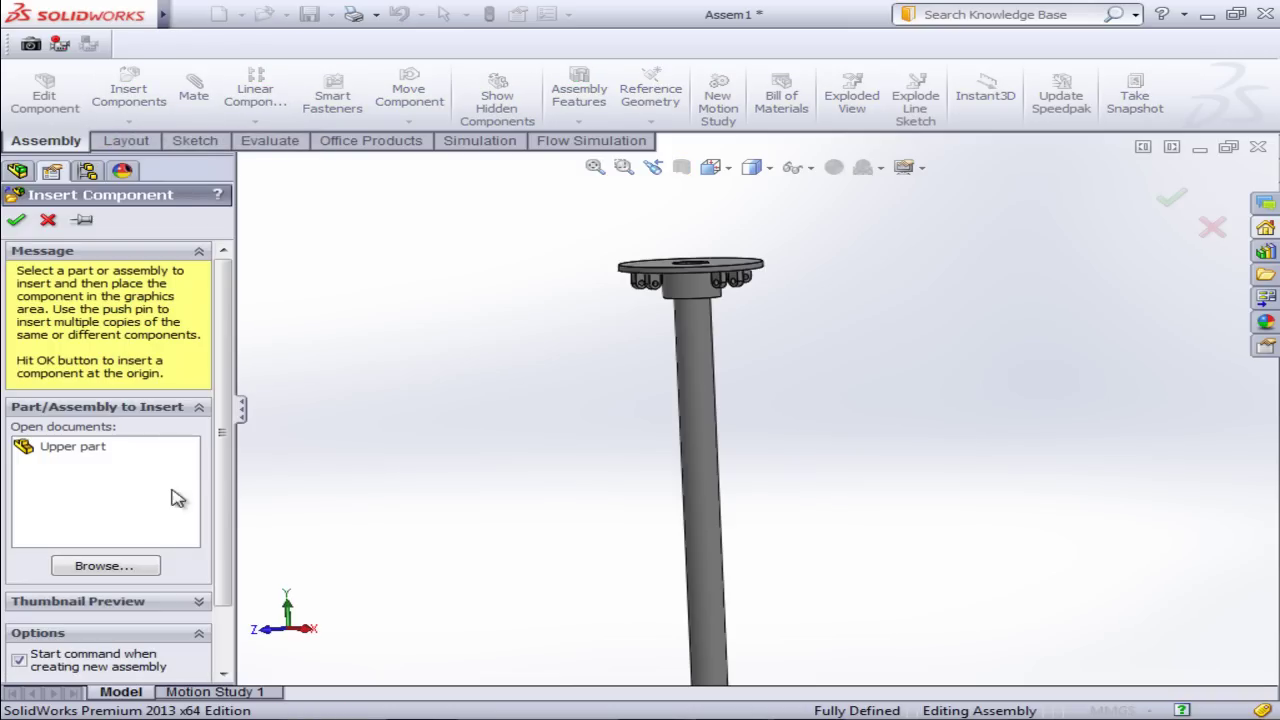
left_click(104, 566)
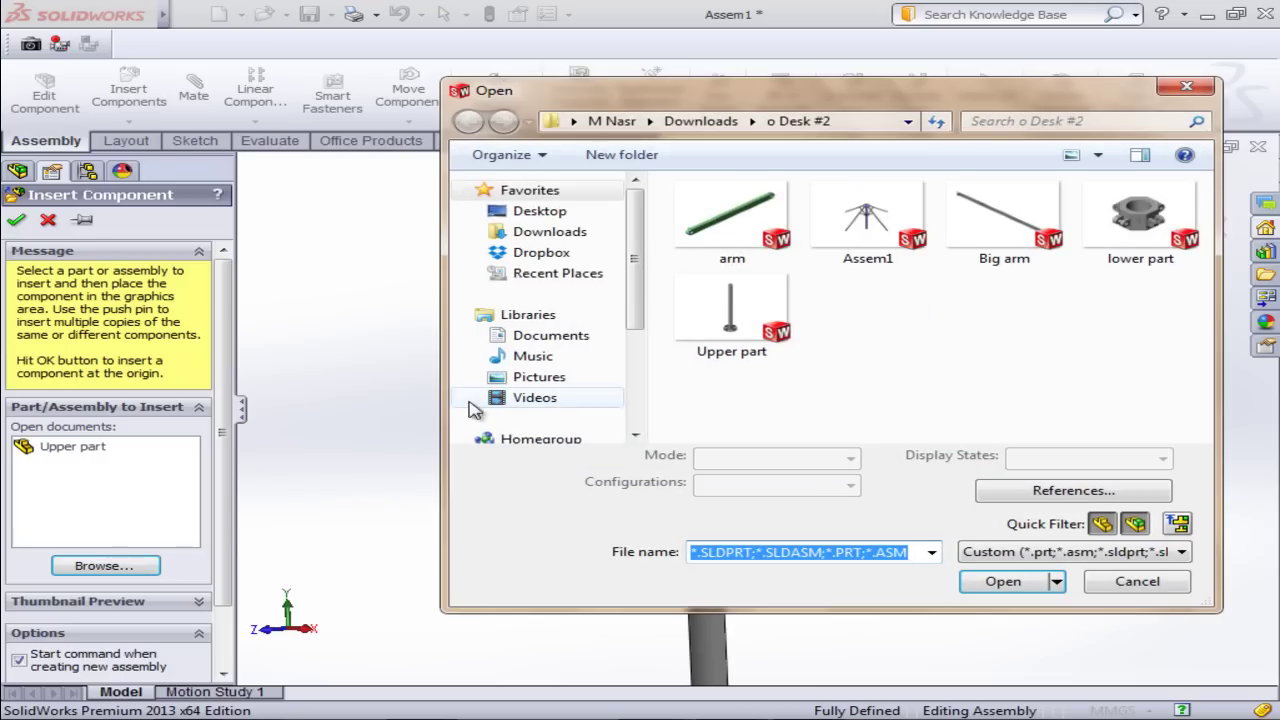
left_click(1140, 222)
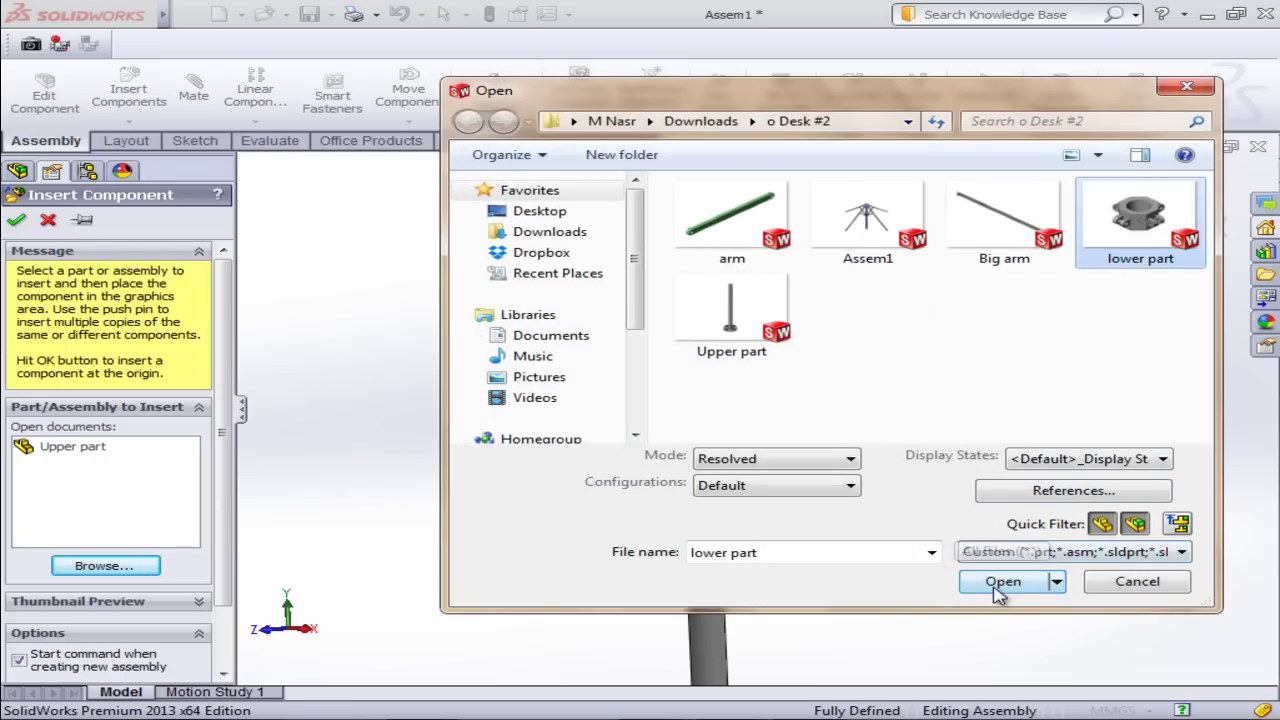
left_click(1000, 582)
left_click(820, 491)
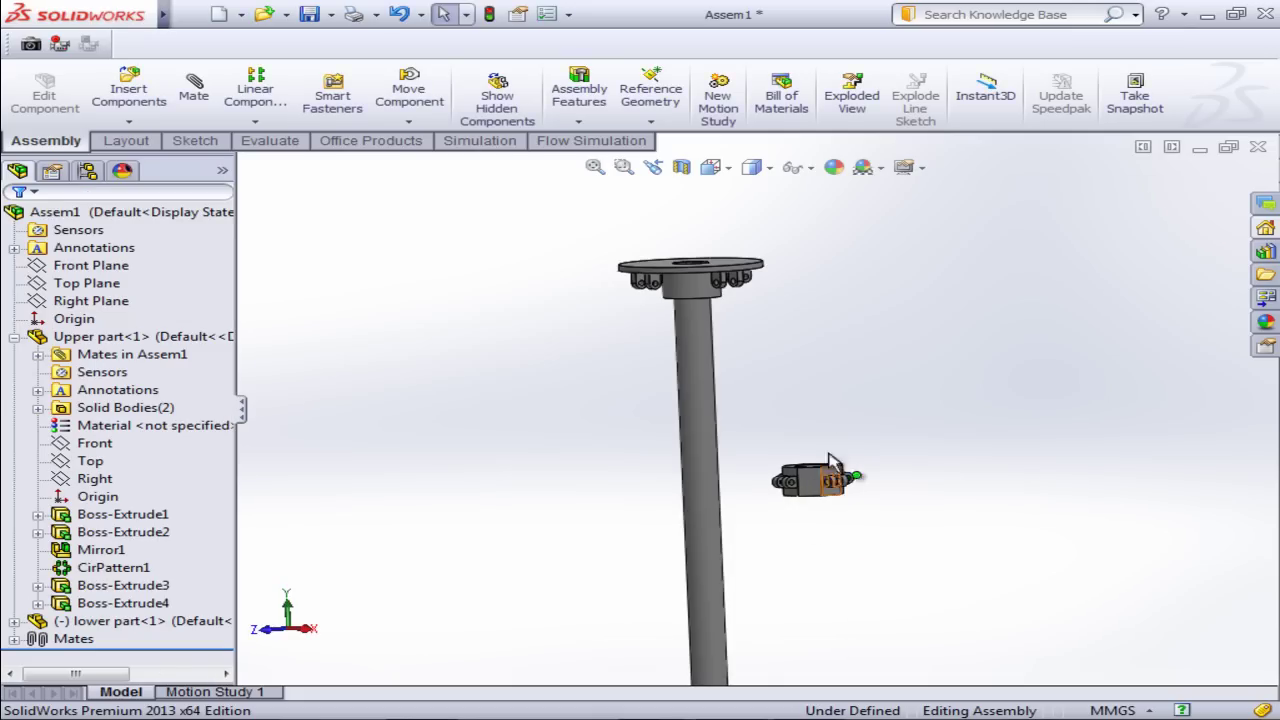
key("ctrl+7")
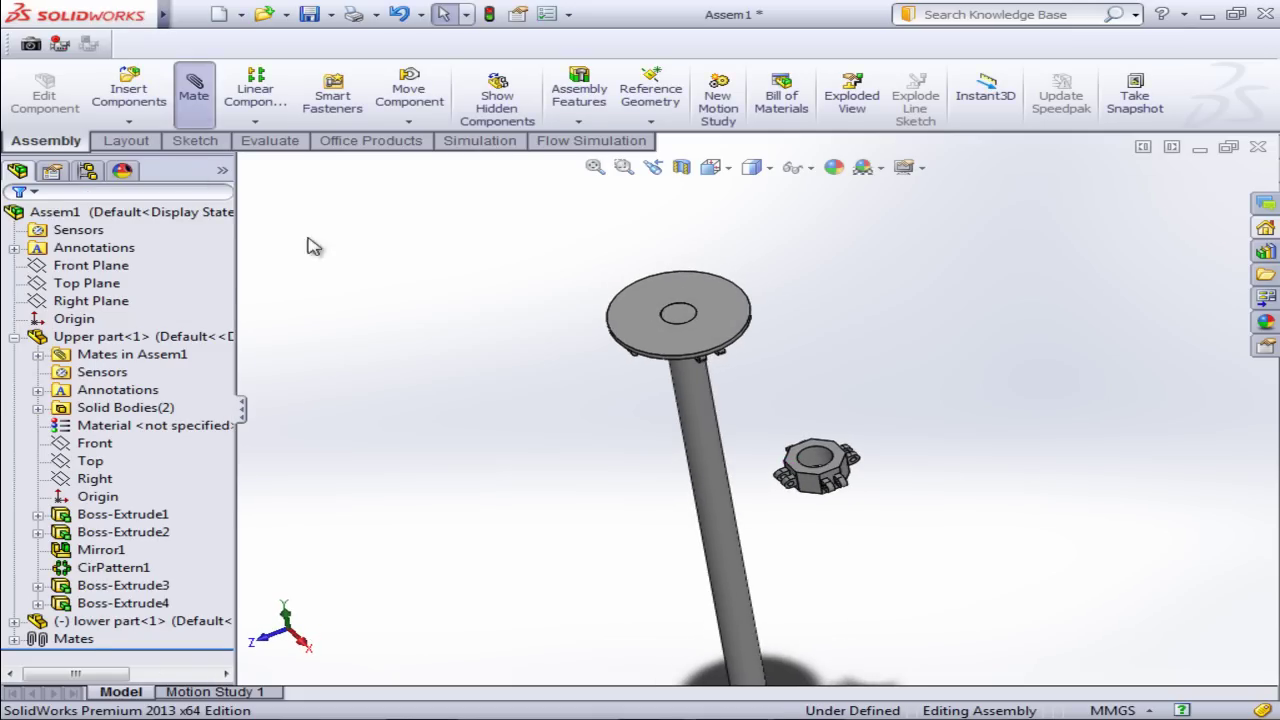
Step: Mate the lower part's bore concentric with the Upper part shaft
scroll(800, 465, "down", 5)
left_click(733, 462)
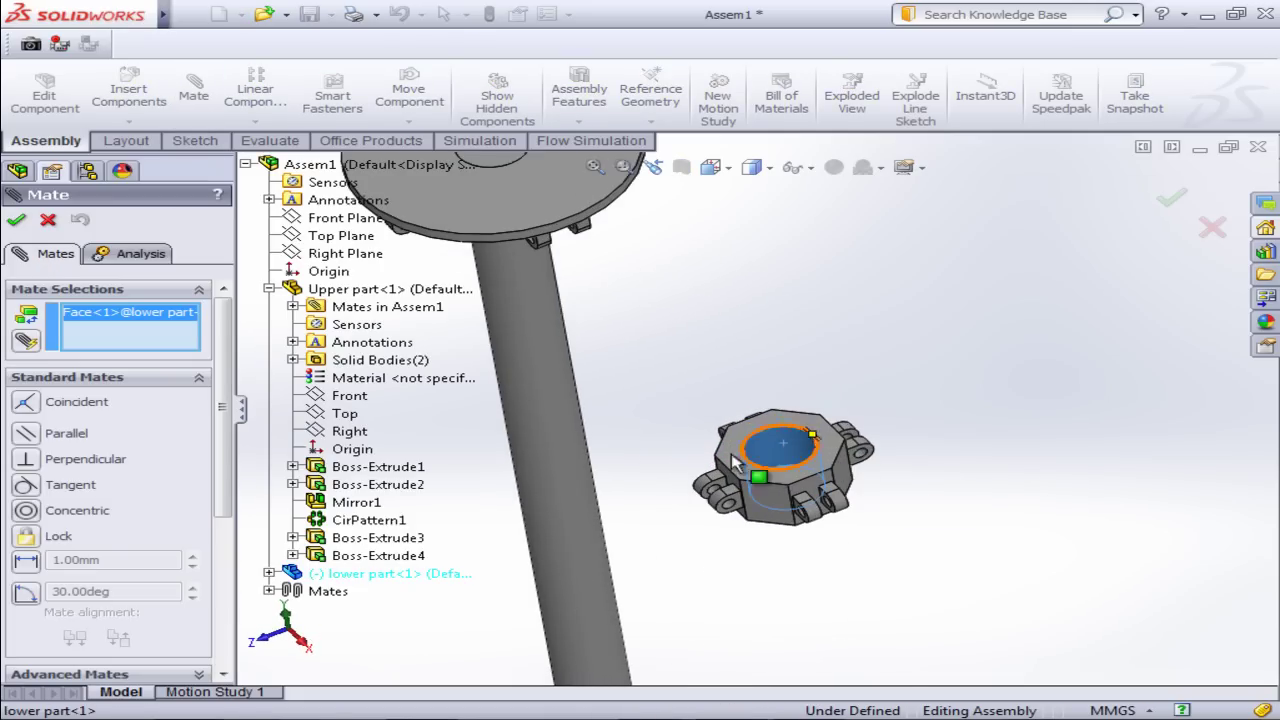
left_click(588, 517)
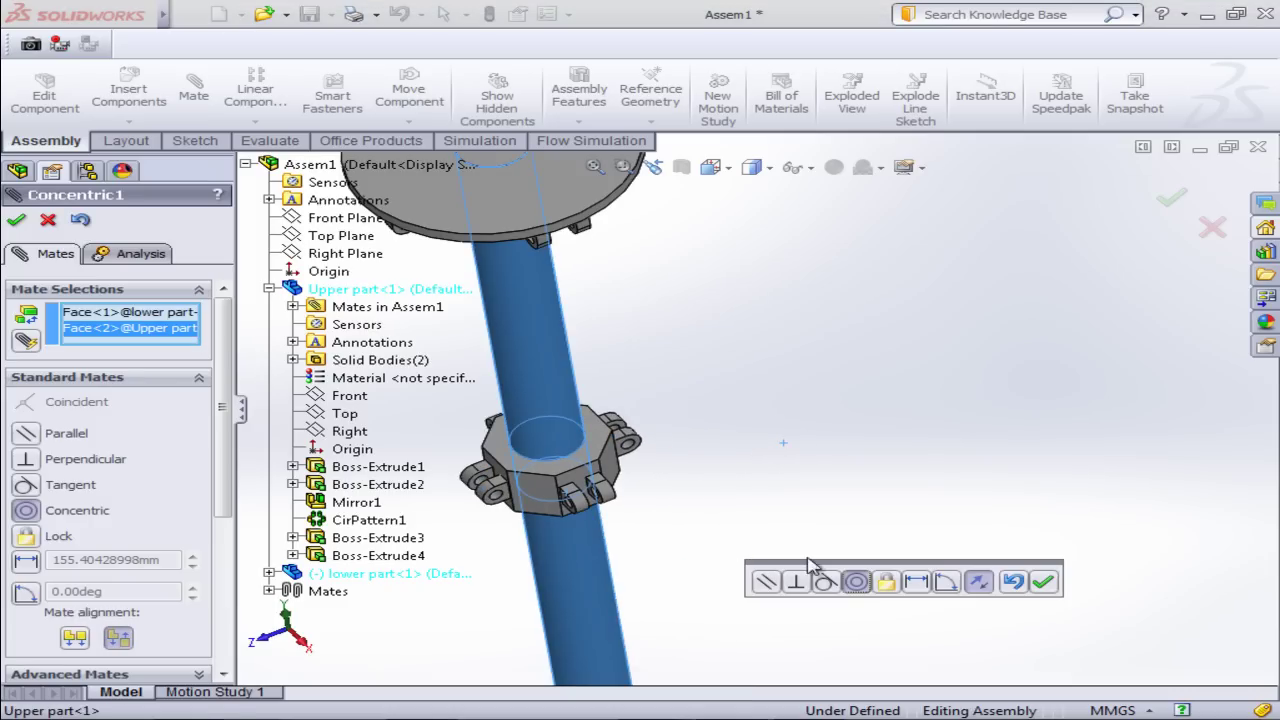
left_click(1043, 584)
scroll(830, 507, "up", 3)
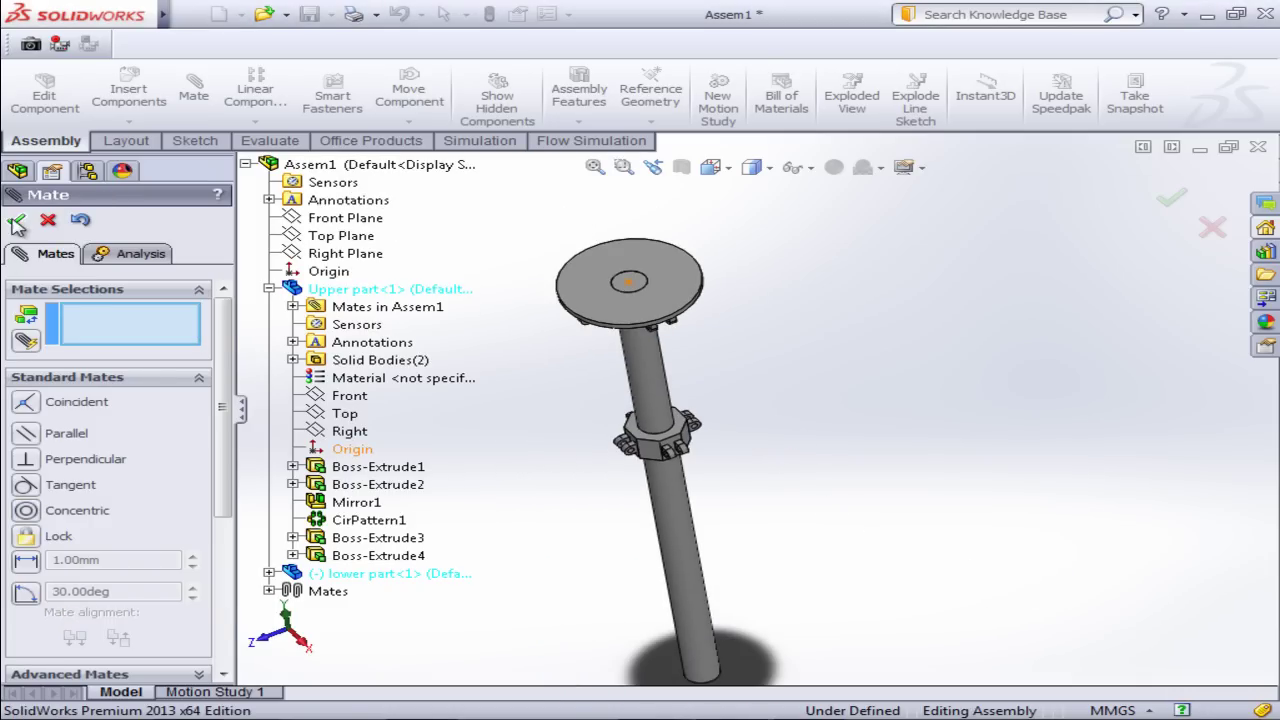
left_click(17, 222)
Step: Drag the hub down and back up the shaft to confirm it slides
left_click_drag(655, 458, 665, 577)
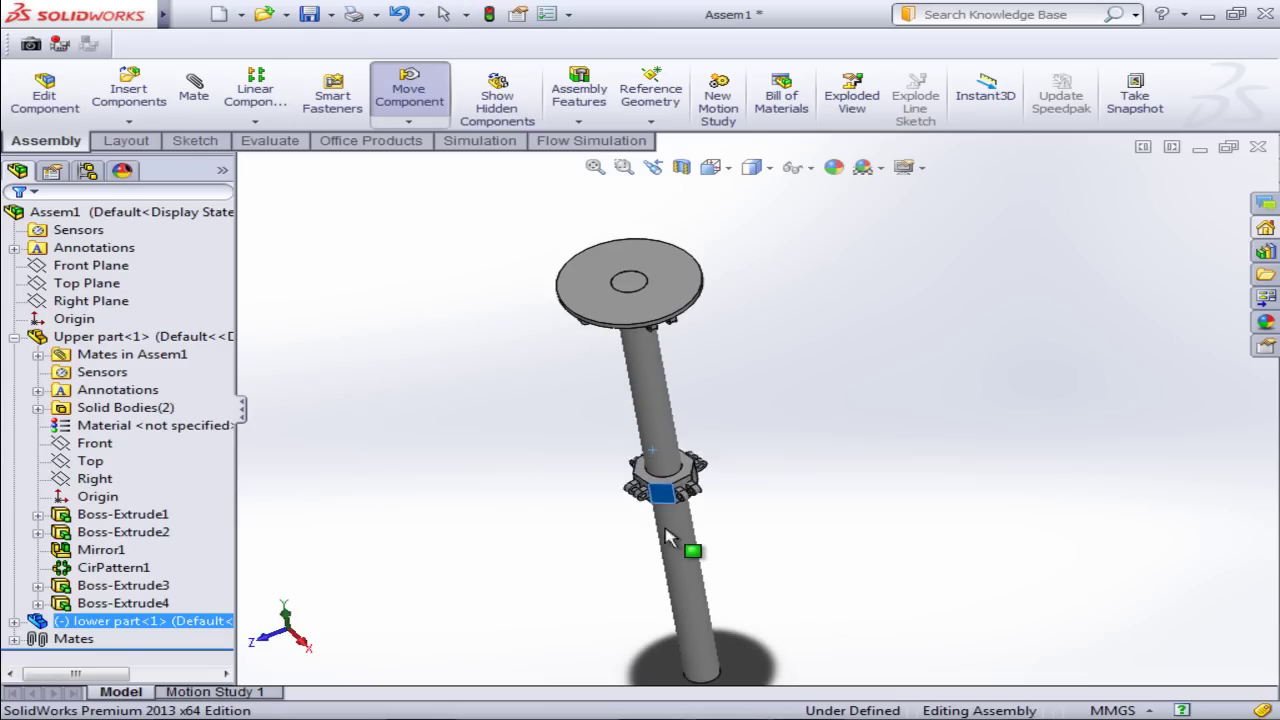
left_click_drag(661, 577, 571, 523)
mouse_move(571, 523)
middle_mouse_down()
mouse_move(500, 374)
mouse_move(509, 383)
mouse_move(711, 280)
mouse_move(603, 324)
middle_mouse_up()
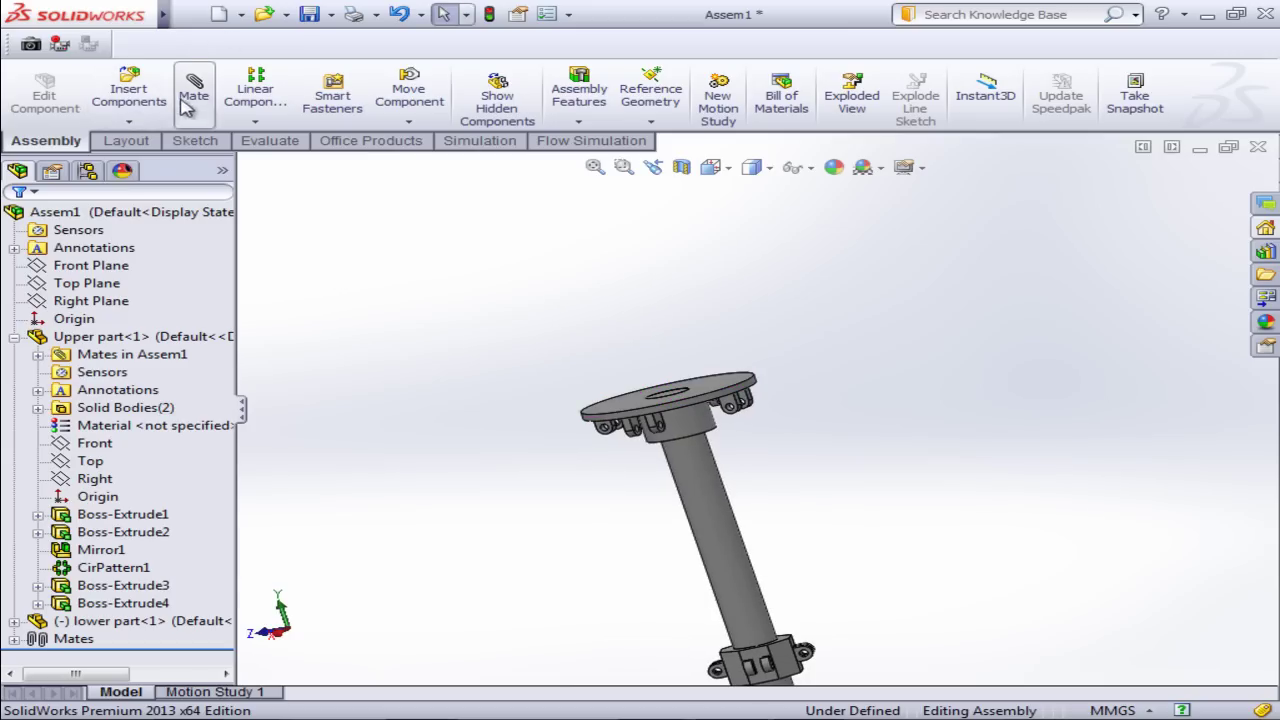
Step: Insert the 'Big arm' part file and place it beside the post
left_click(147, 121)
left_click(150, 137)
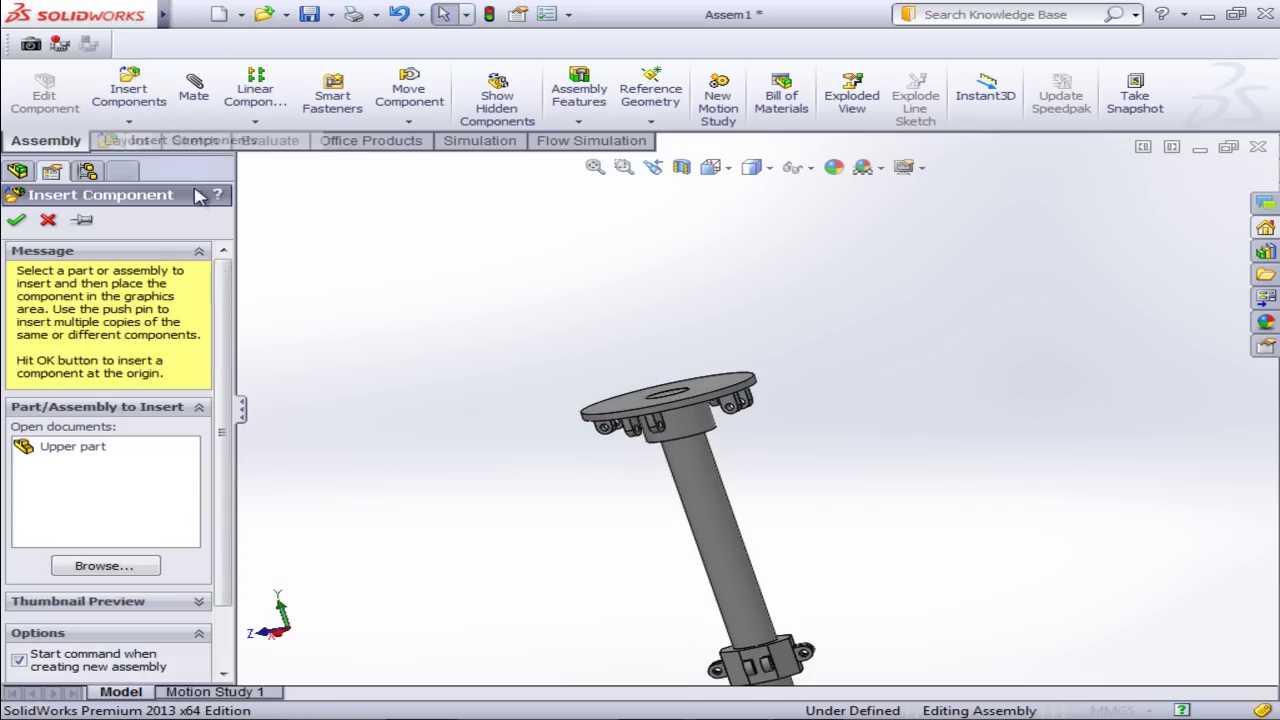
left_click(137, 566)
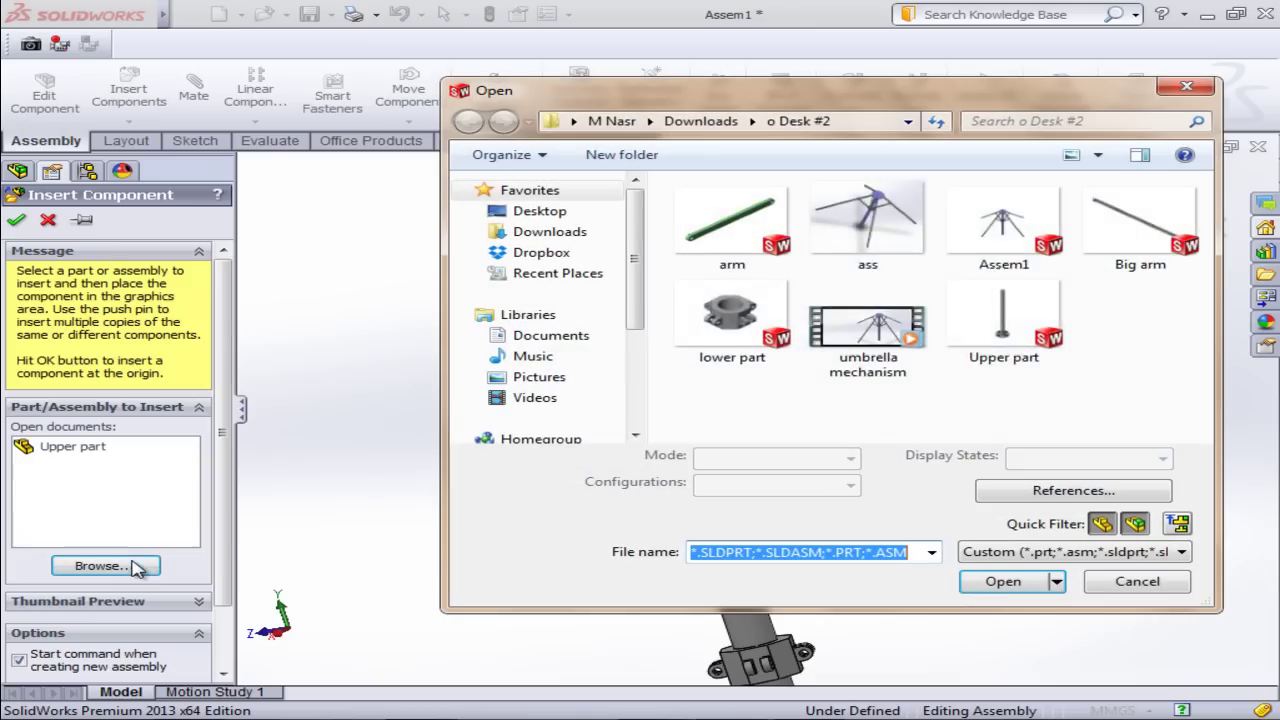
left_click(1000, 225)
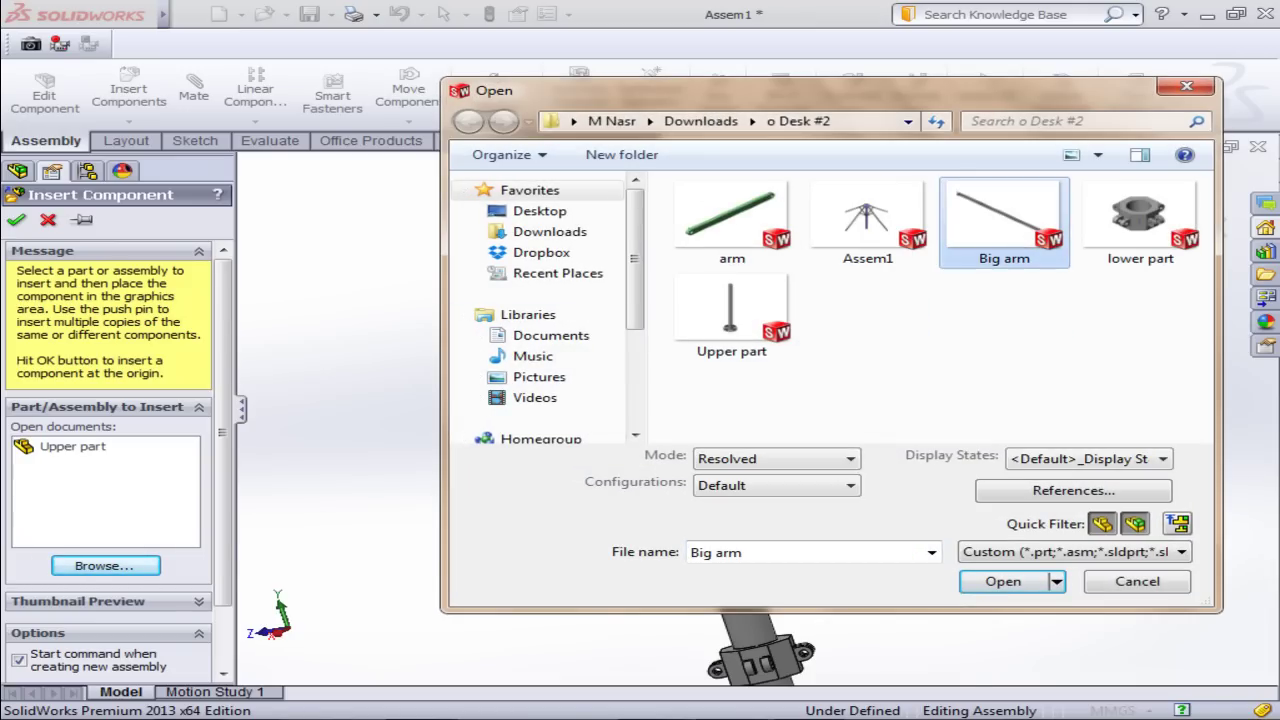
left_click(997, 585)
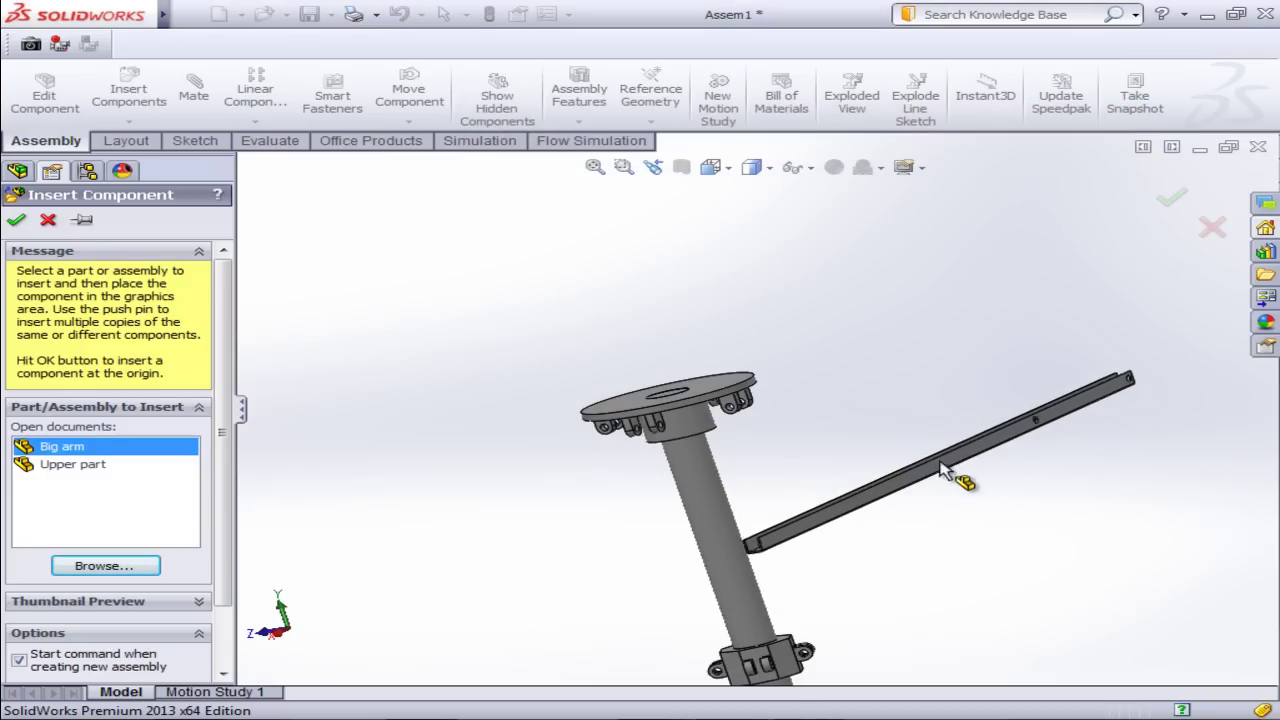
left_click(930, 425)
middle_click_drag(1071, 349, 940, 415)
scroll(1123, 334, "down", 2)
scroll(1100, 349, "down", 2)
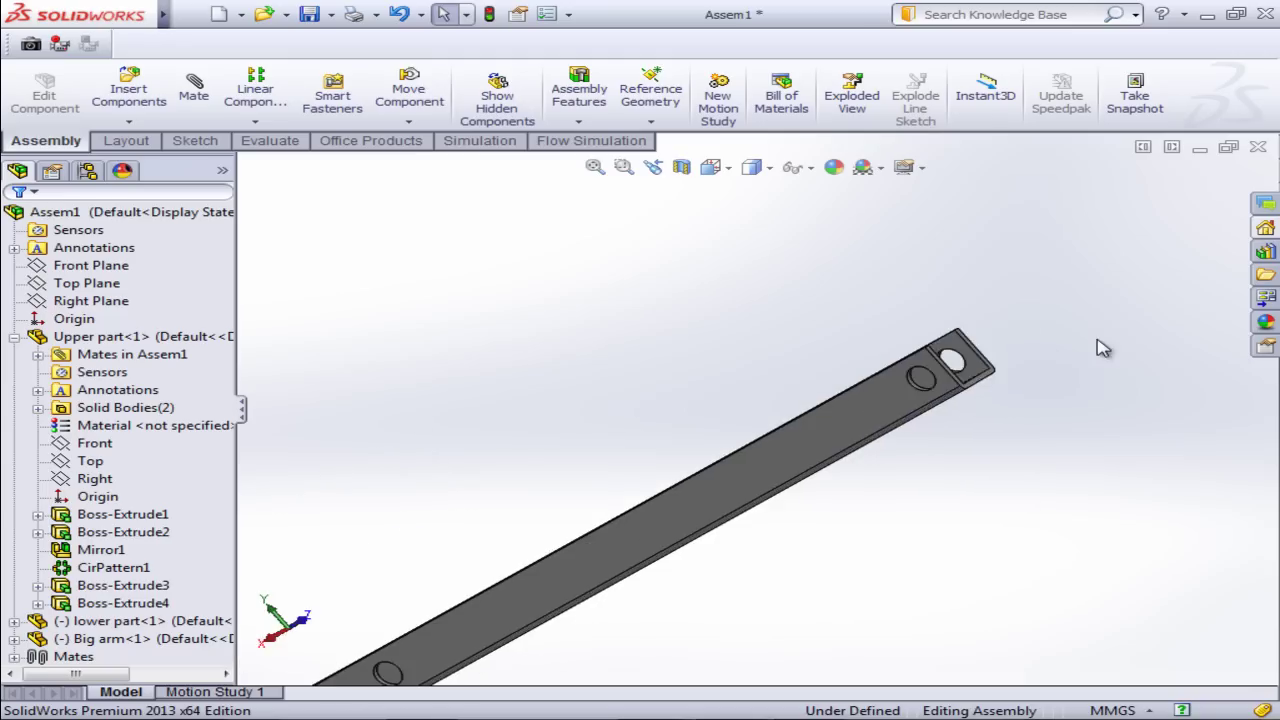
scroll(1030, 348, "down", 1)
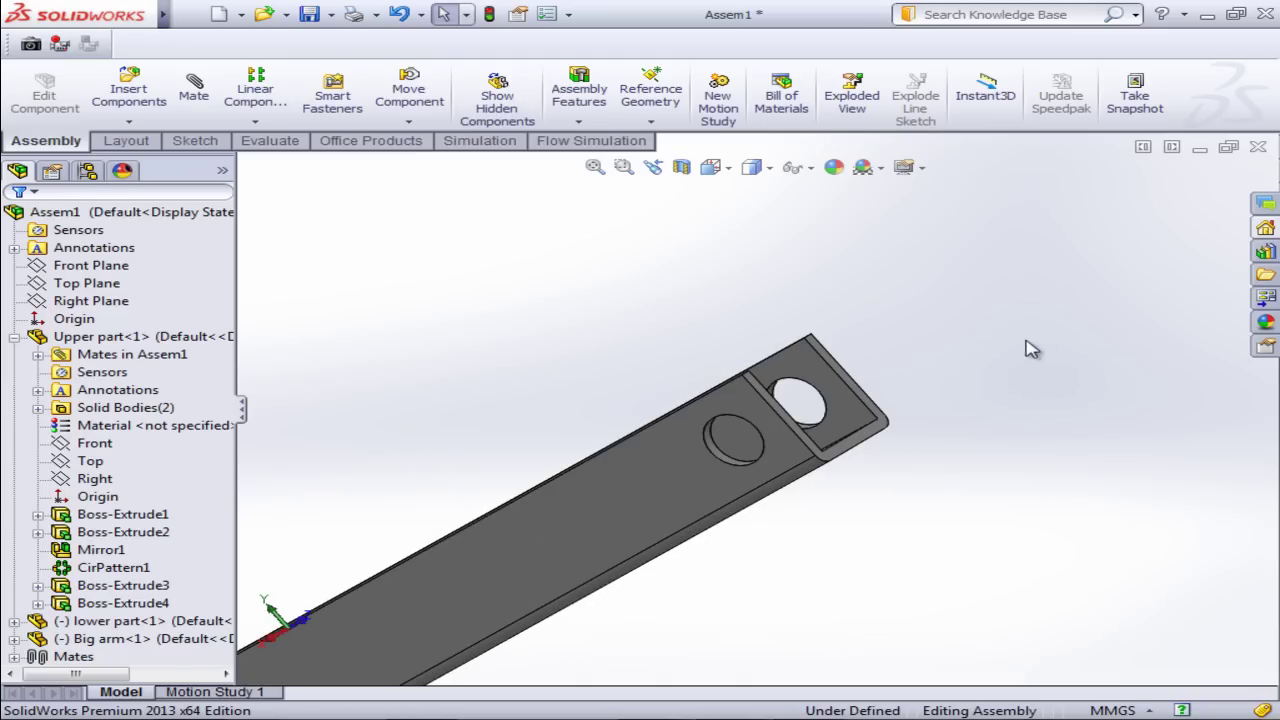
Step: Add a Concentric mate between the Big arm's end hole and a disc lug hole
left_click(193, 90)
scroll(688, 462, "down", 2)
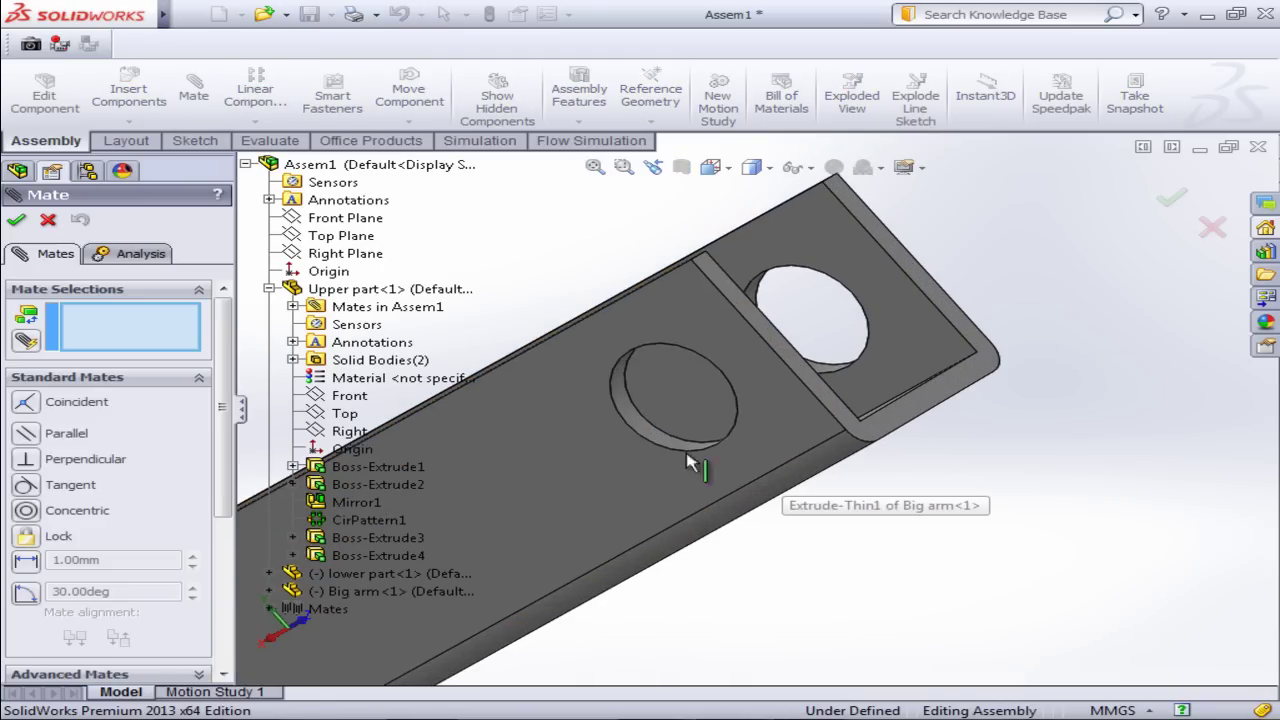
left_click(637, 425)
scroll(637, 425, "up", 2)
scroll(637, 425, "up", 1)
scroll(637, 425, "up", 1)
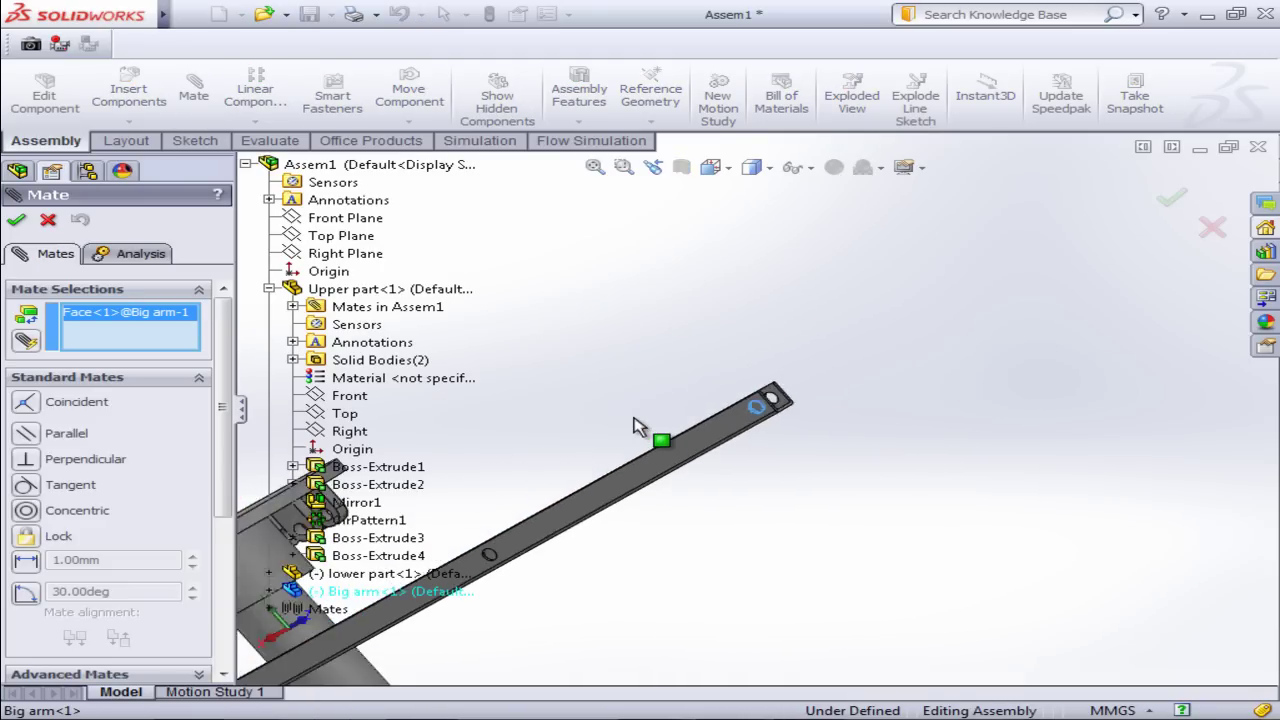
scroll(637, 425, "up", 2)
scroll(630, 410, "up", 1)
middle_click_drag(617, 390, 673, 465)
scroll(673, 465, "down", 2)
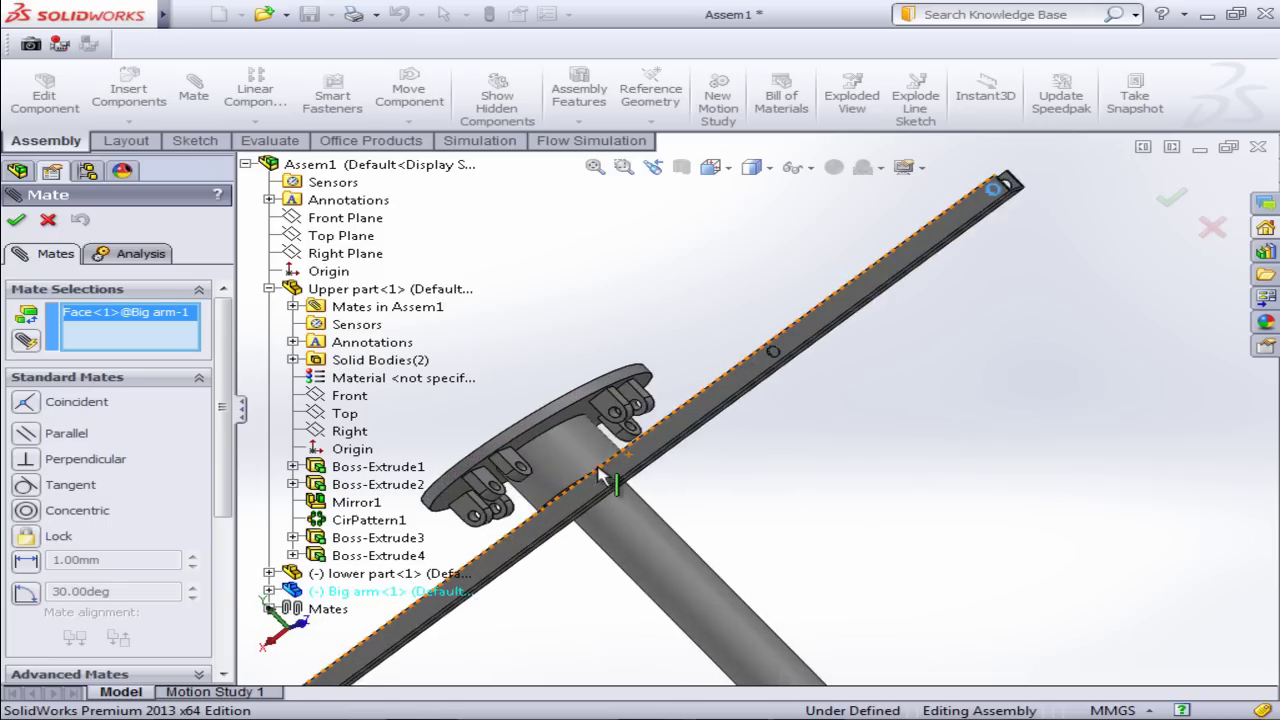
scroll(673, 465, "down", 2)
scroll(673, 465, "down", 2)
scroll(673, 465, "down", 2)
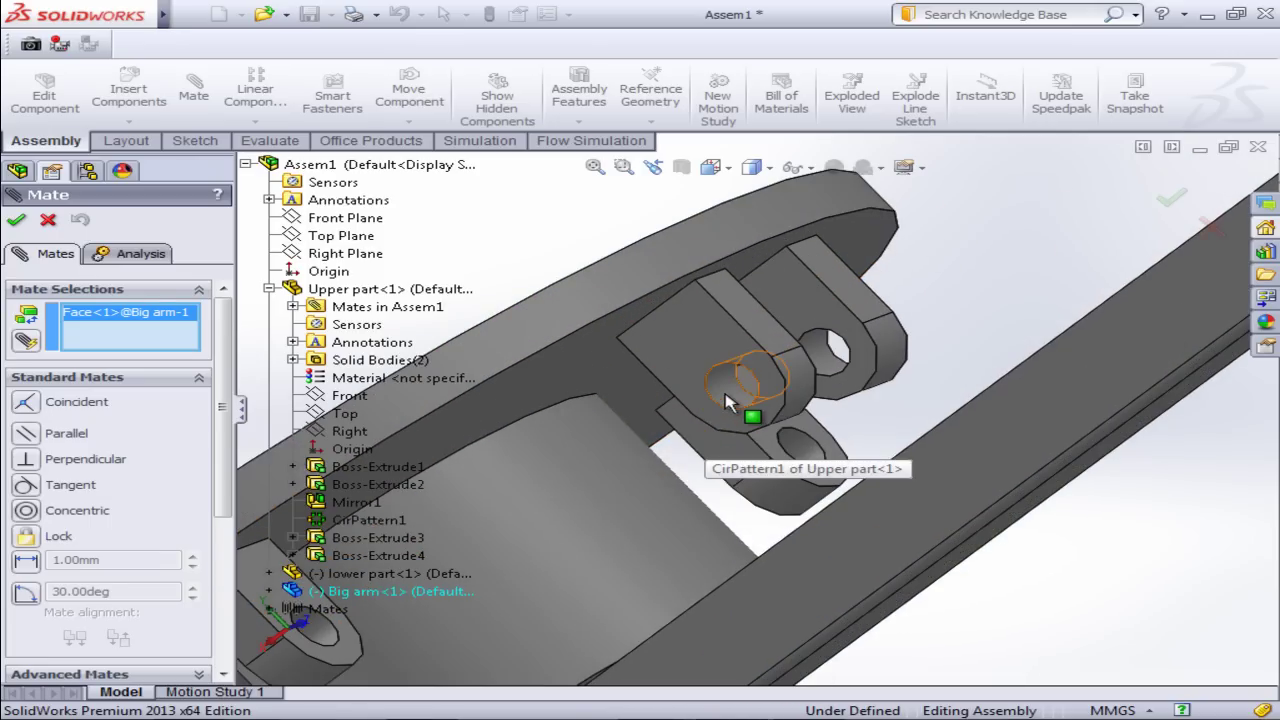
left_click(730, 418)
left_click(728, 400)
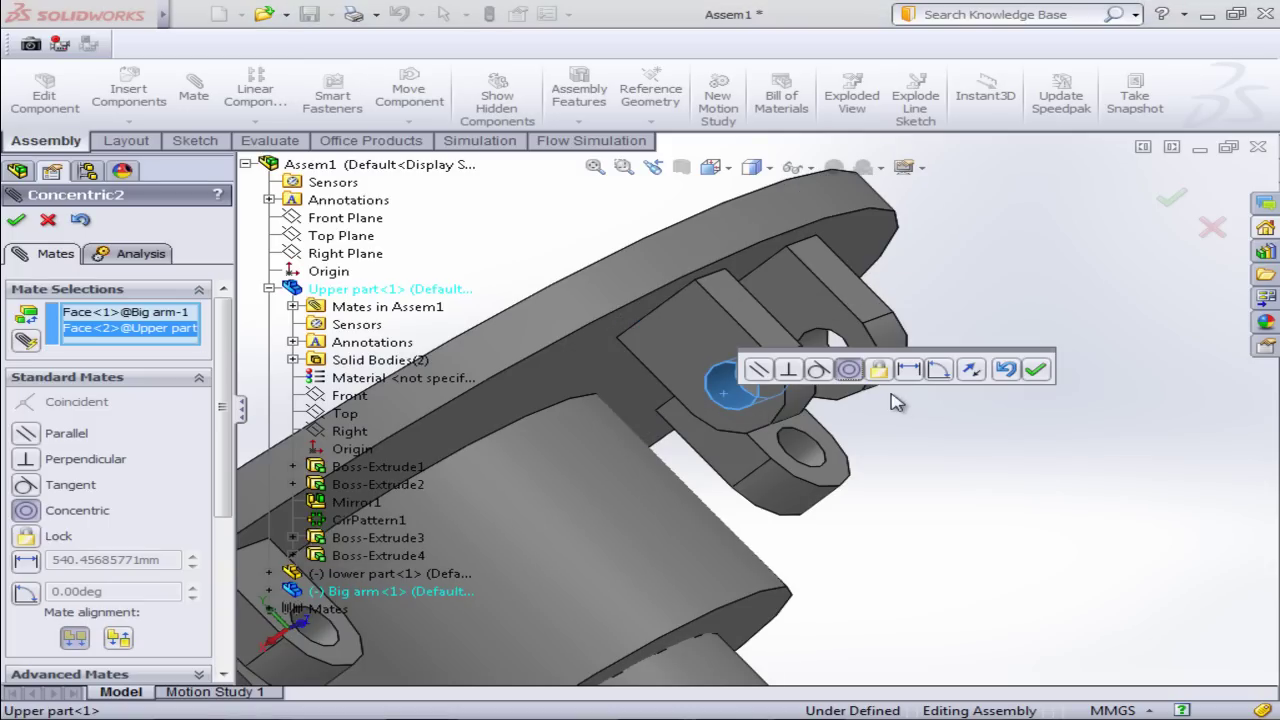
left_click(1037, 375)
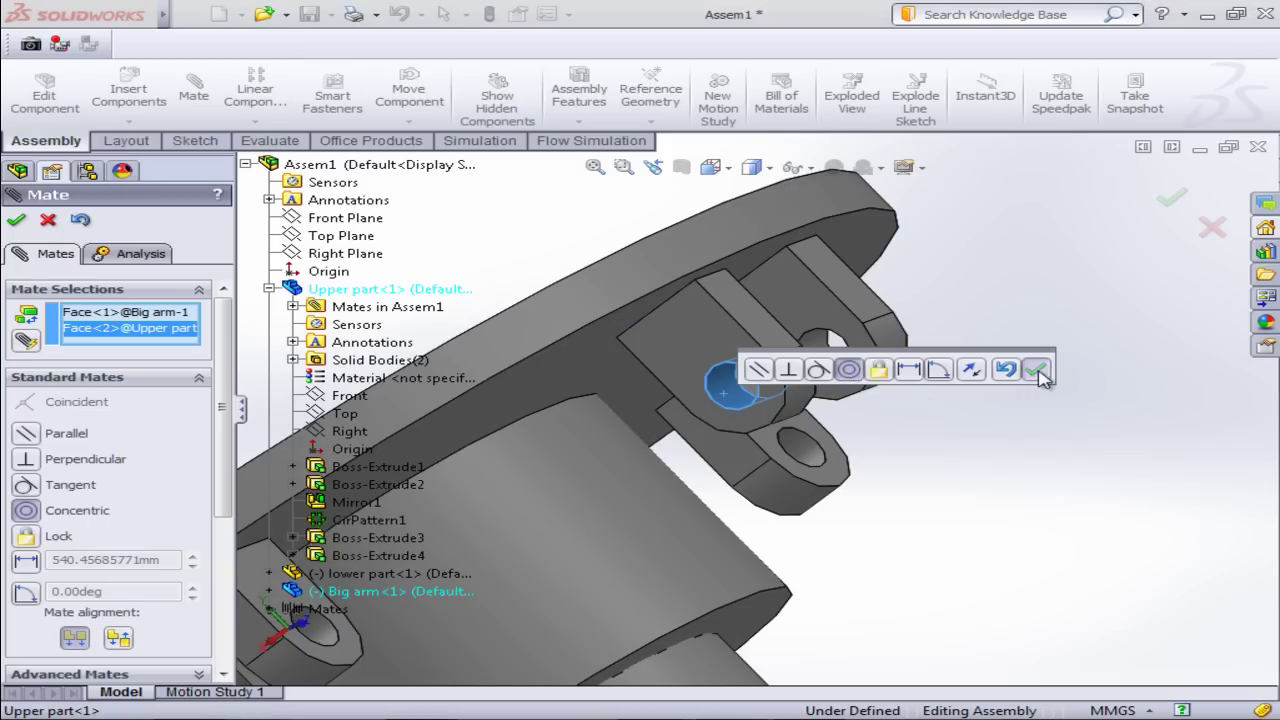
scroll(986, 409, "up", 2)
scroll(986, 409, "up", 2)
scroll(945, 410, "up", 2)
mouse_move(861, 411)
middle_mouse_down()
mouse_move(748, 502)
mouse_move(726, 489)
mouse_move(754, 503)
mouse_move(776, 489)
middle_mouse_up()
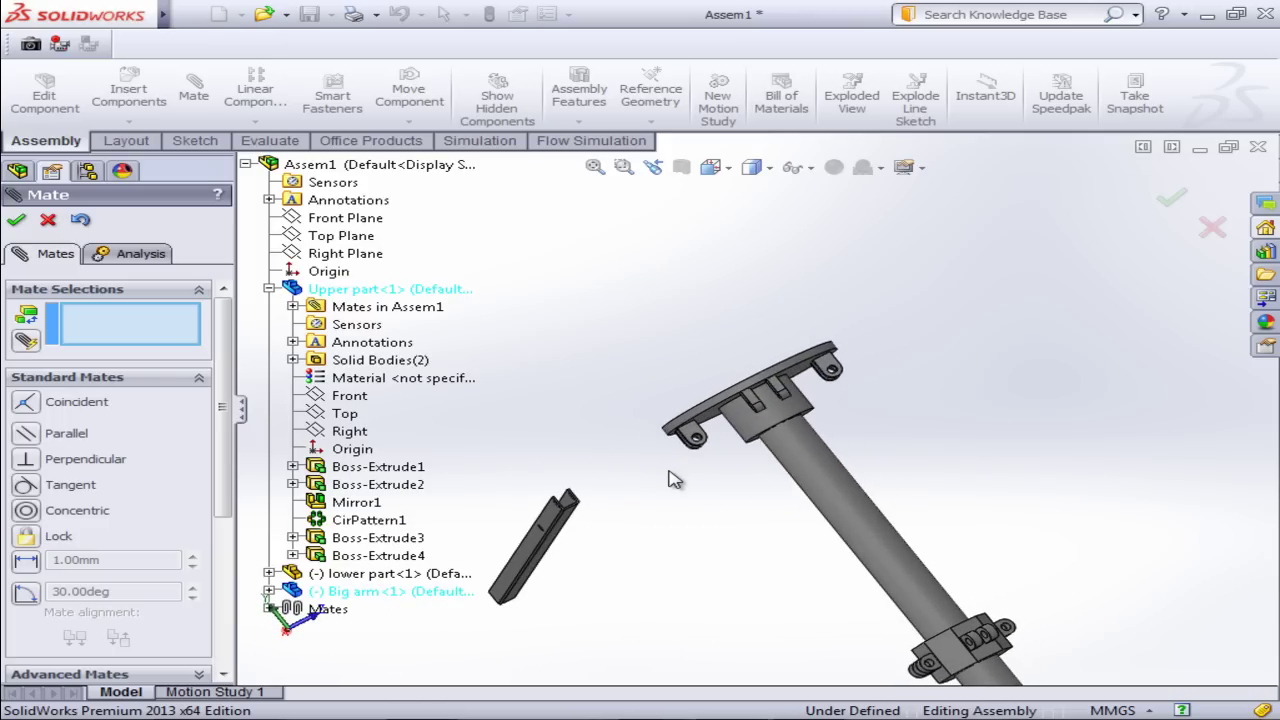
Step: Mate a Big arm side face coincident with the matching lug face
scroll(651, 476, "down", 2)
scroll(584, 547, "down", 1)
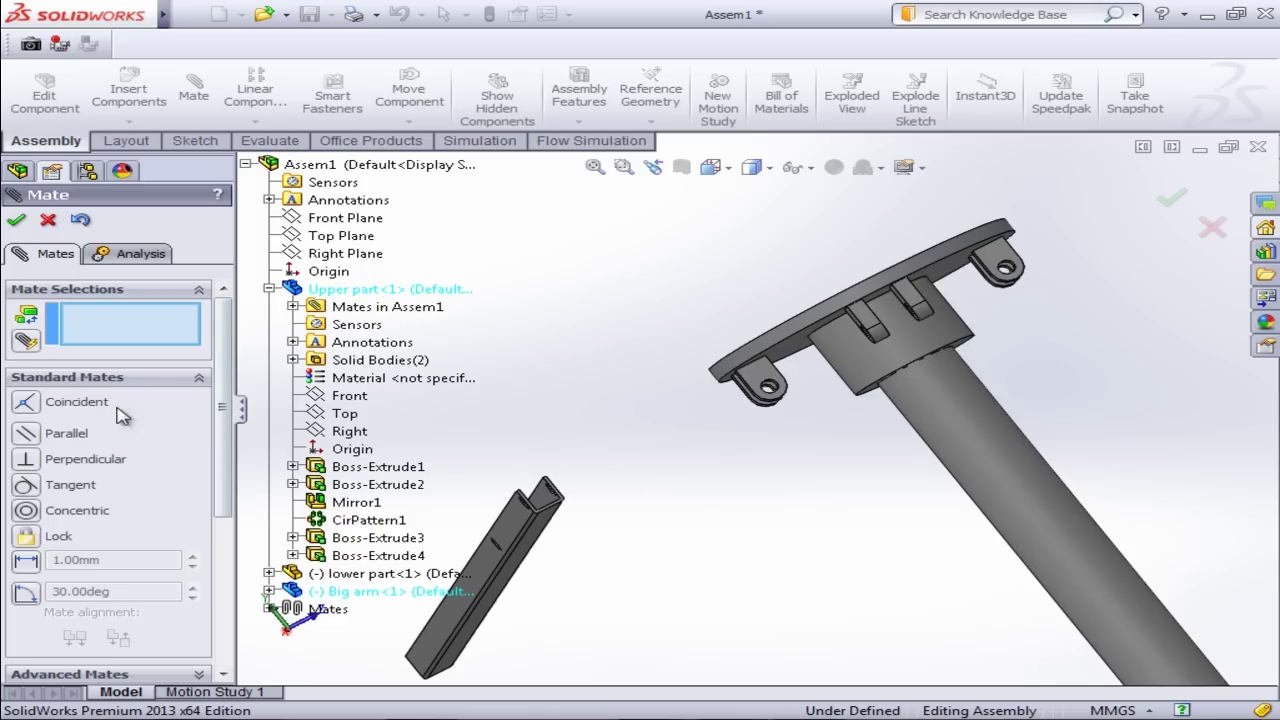
left_click(512, 528)
scroll(720, 500, "down", 2)
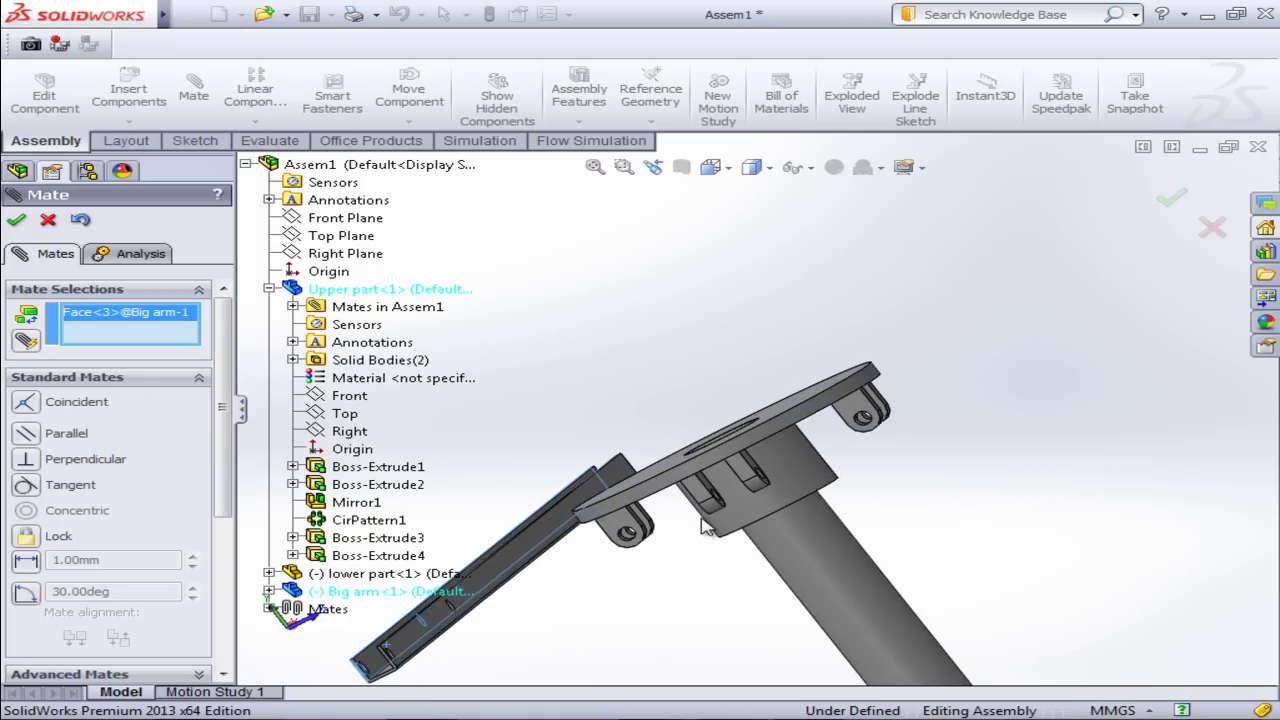
scroll(718, 512, "down", 2)
scroll(720, 510, "down", 2)
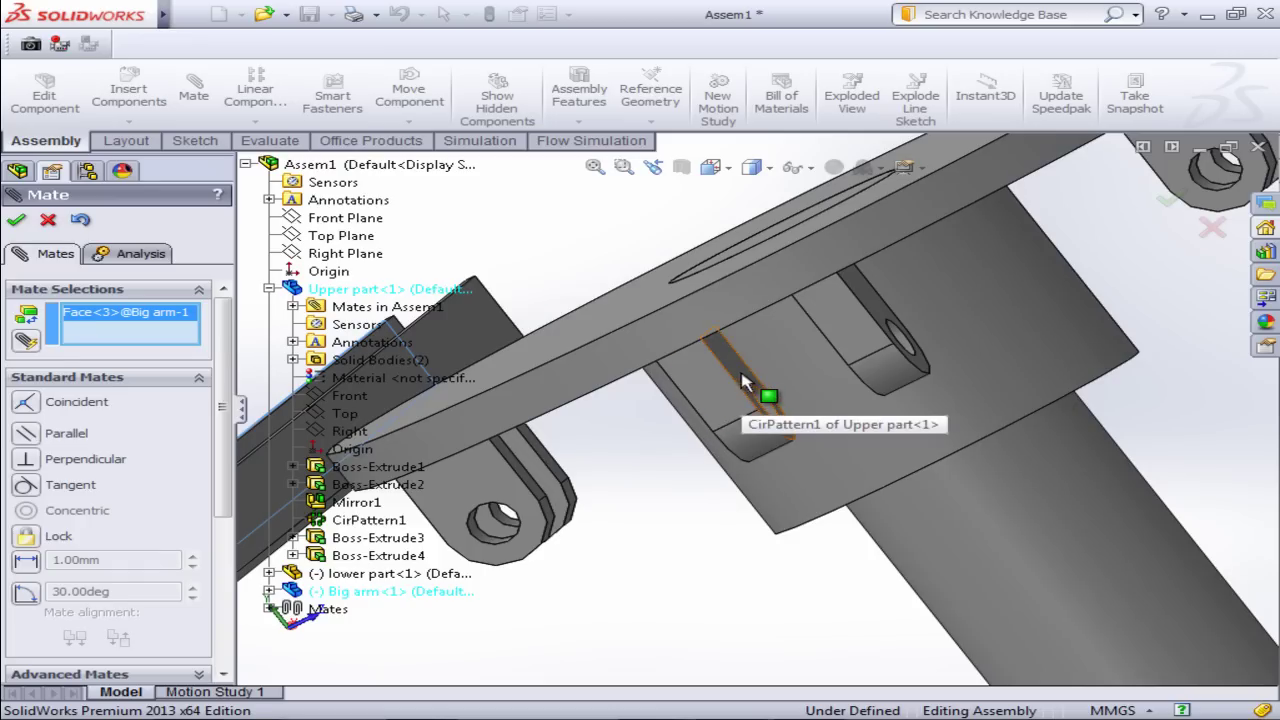
left_click(745, 392)
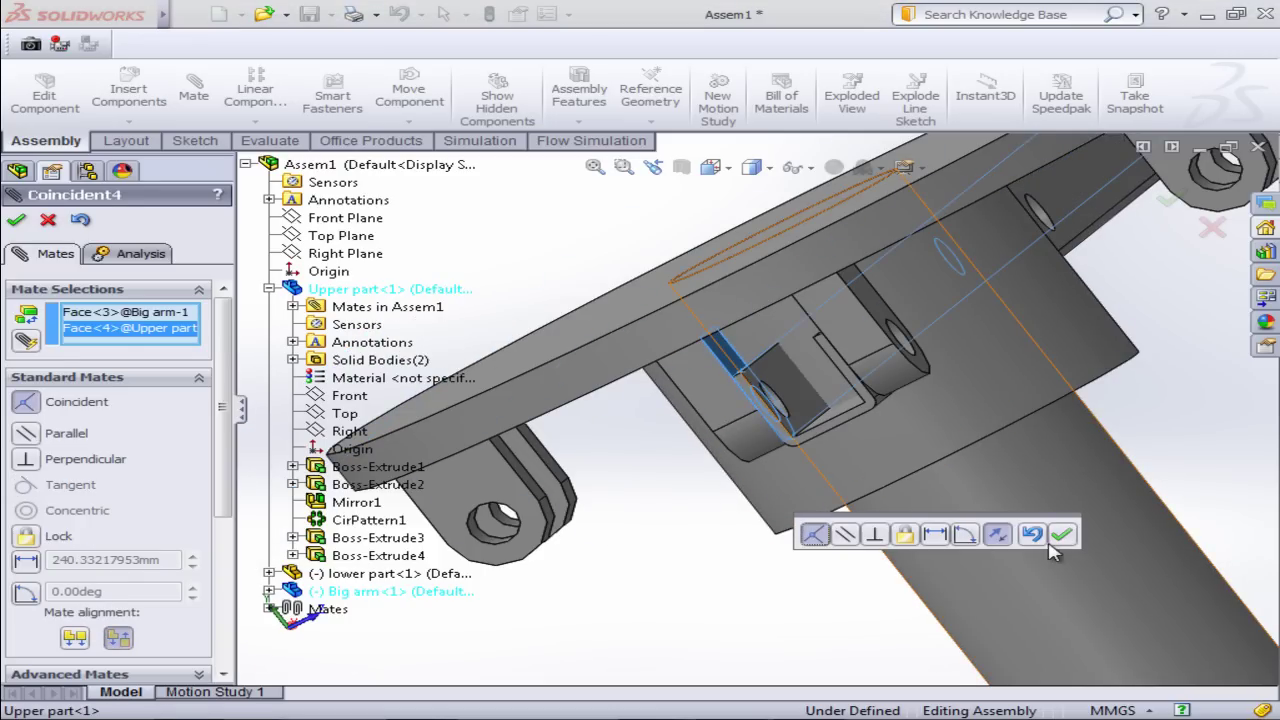
left_click(1066, 540)
scroll(1000, 530, "up", 5)
scroll(950, 420, "up", 3)
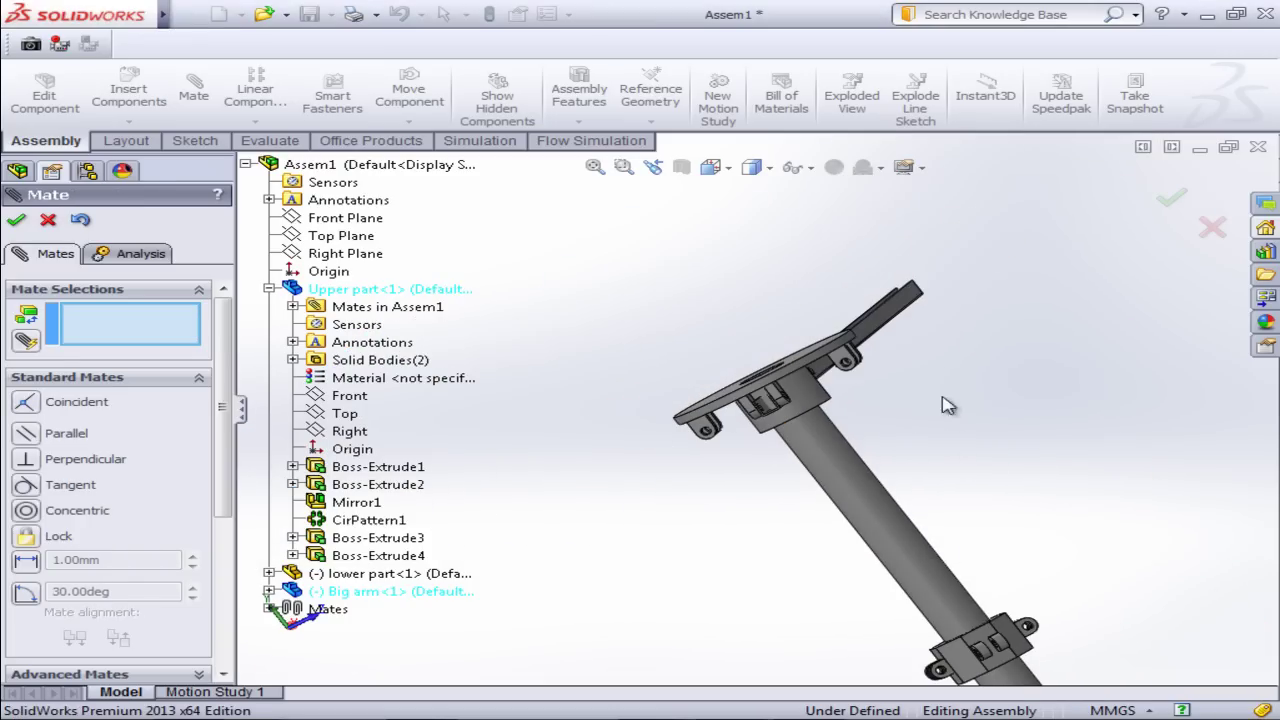
Step: Swing the Big arm down beside the post to check the hinge works
left_click_drag(895, 313, 835, 645)
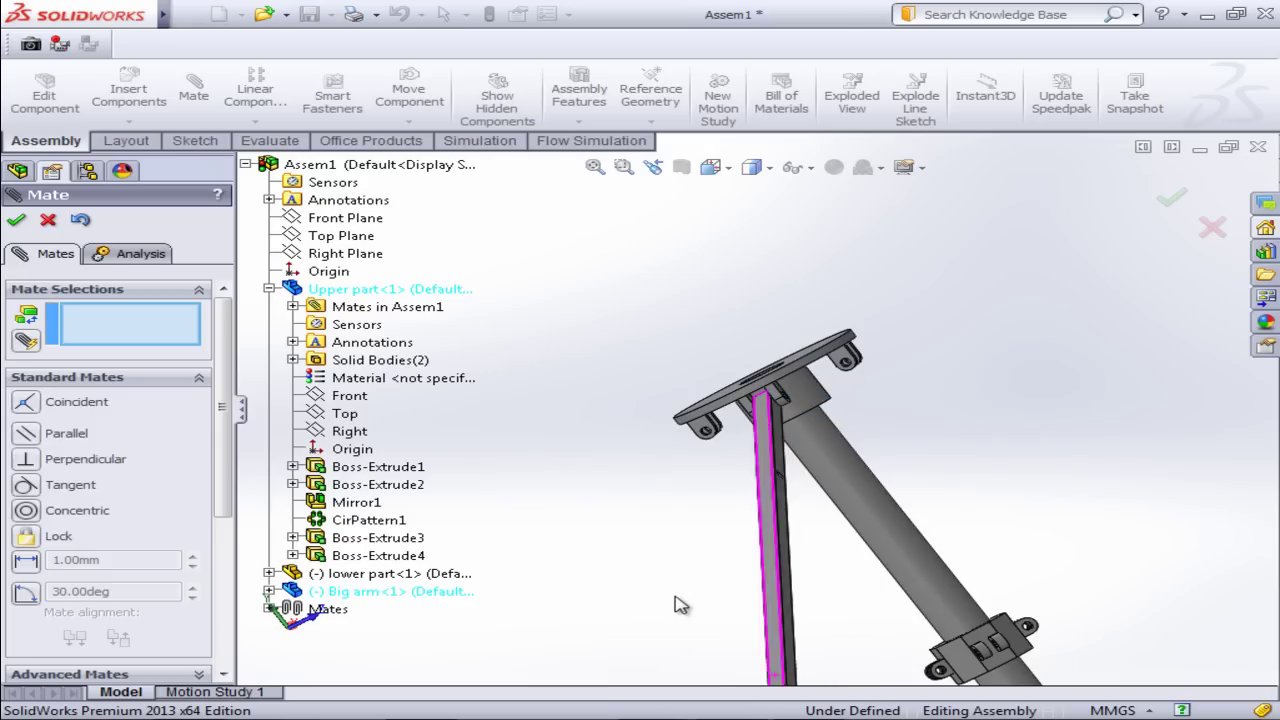
middle_click_drag(676, 604, 729, 590)
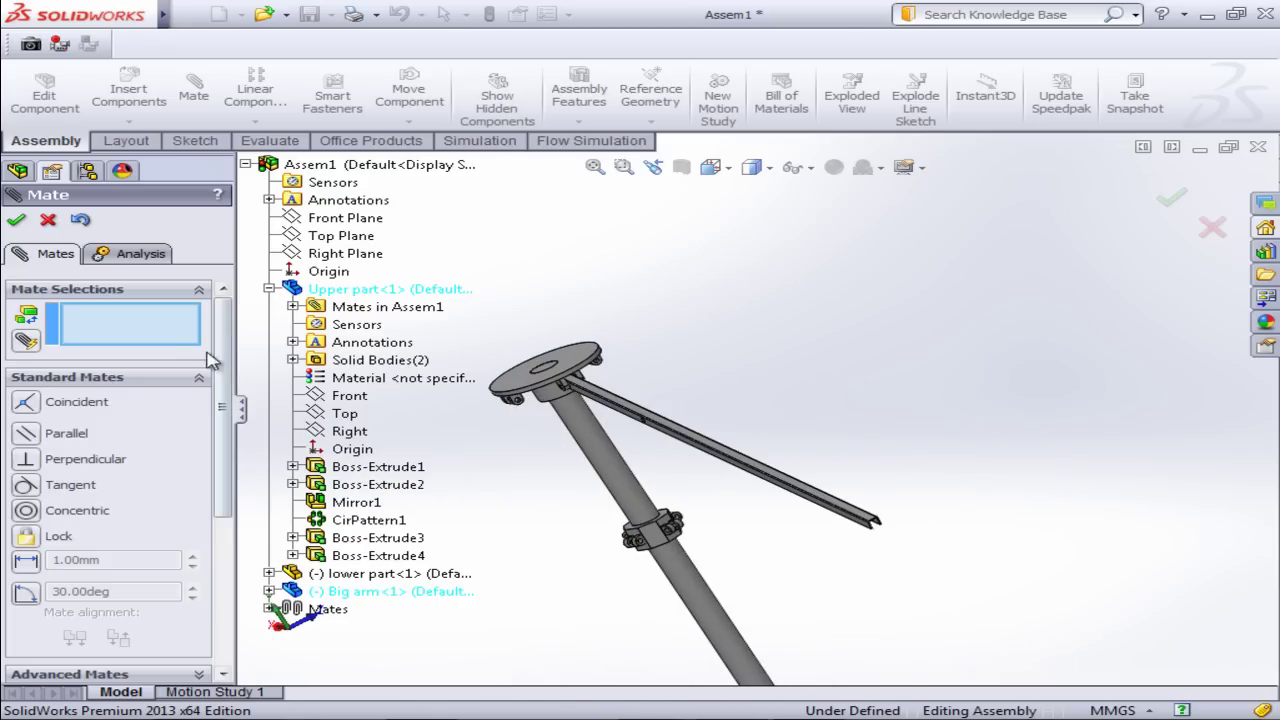
left_click(18, 222)
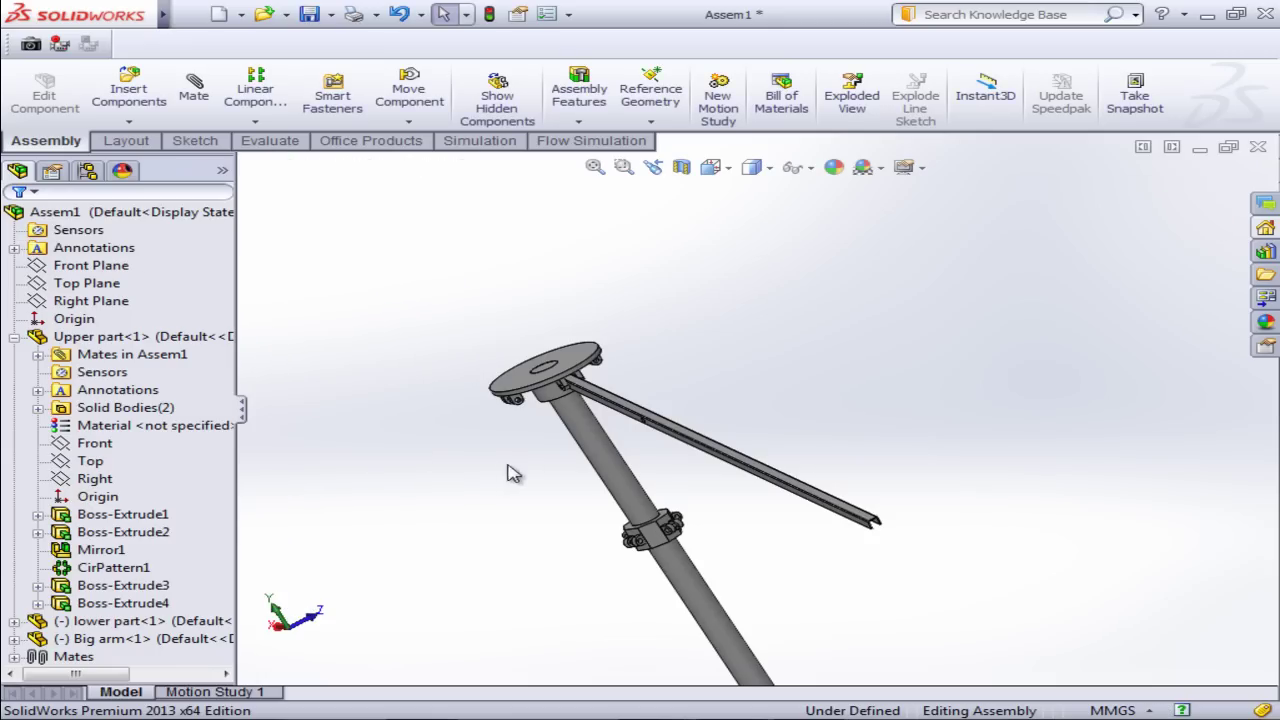
Step: Copy Big arm<1> together with its mates
middle_click_drag(547, 517, 615, 505)
scroll(668, 420, "down", 2)
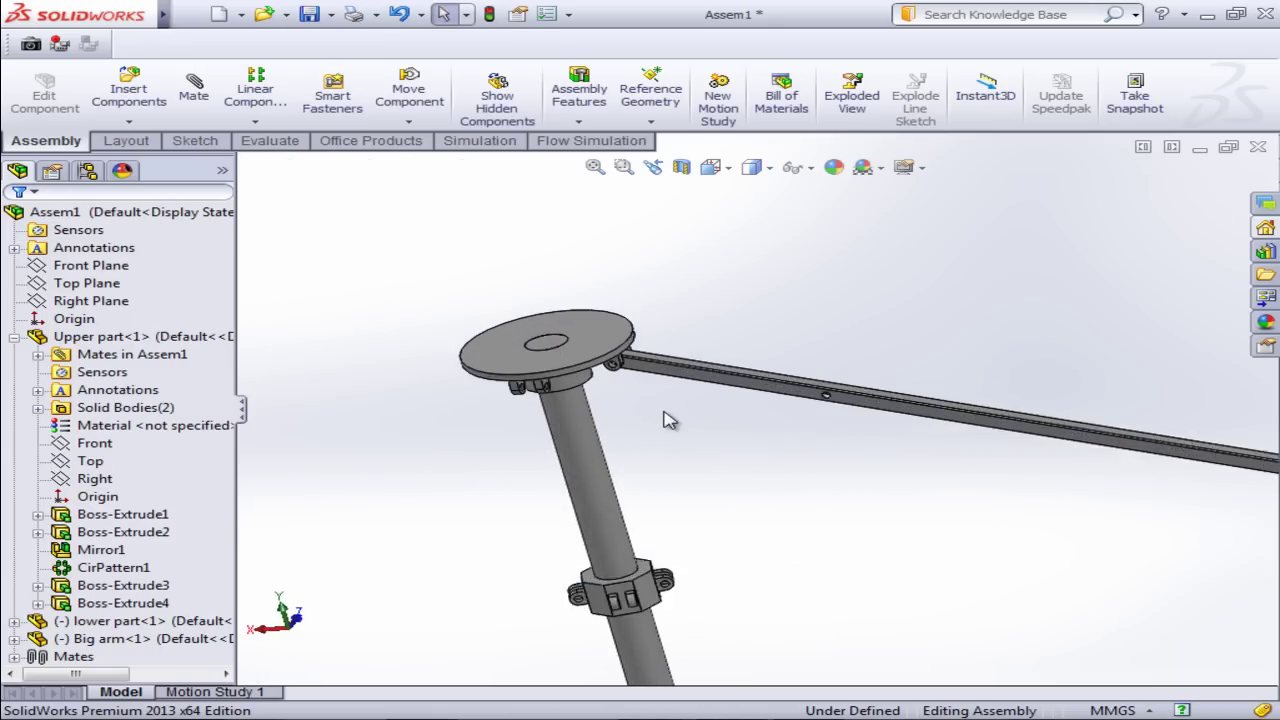
scroll(668, 420, "down", 1)
scroll(668, 420, "down", 2)
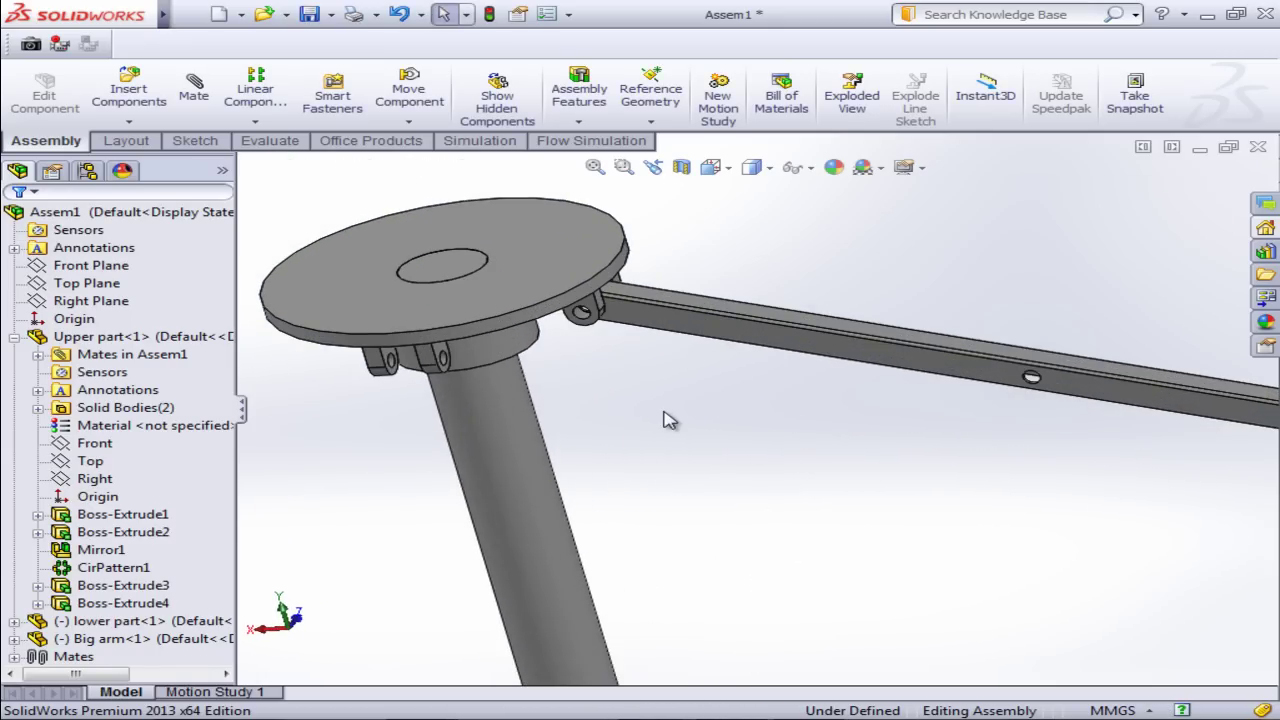
right_click(688, 332)
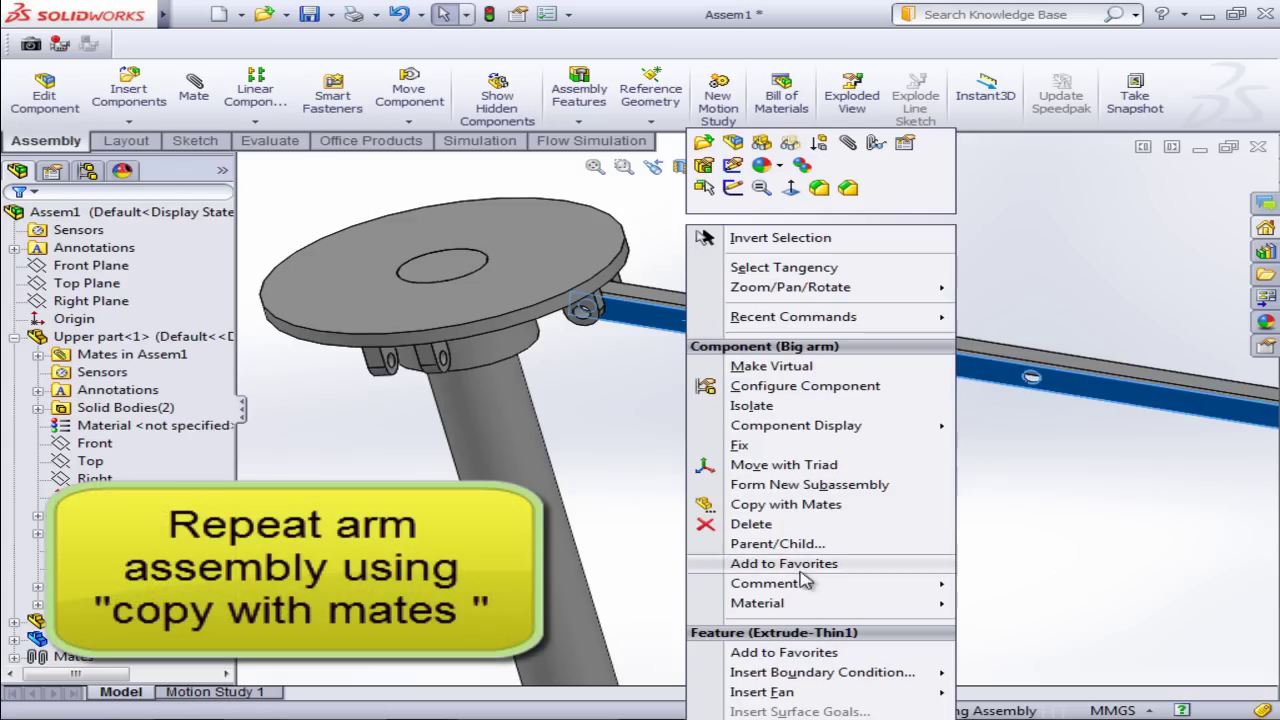
left_click(778, 508)
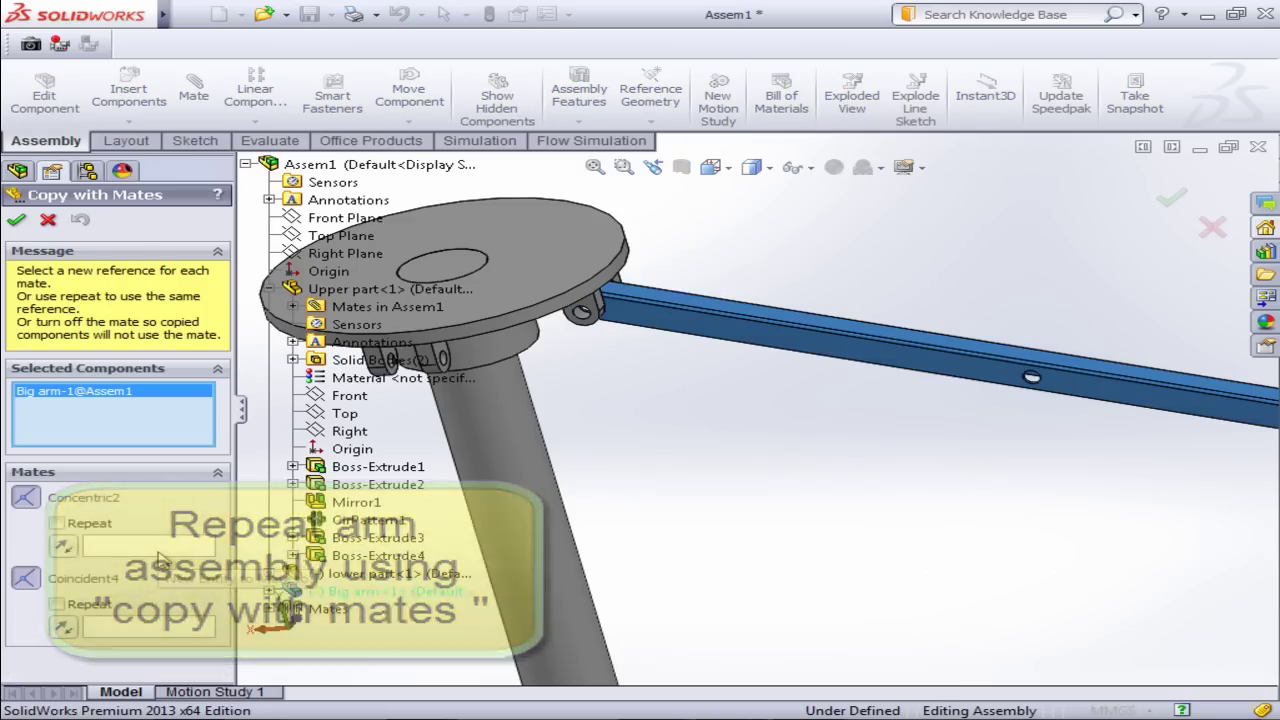
Step: Assign the next lug's hole and face so Big arm<2> hangs from another lug
left_click(157, 551)
scroll(615, 445, "up", 2)
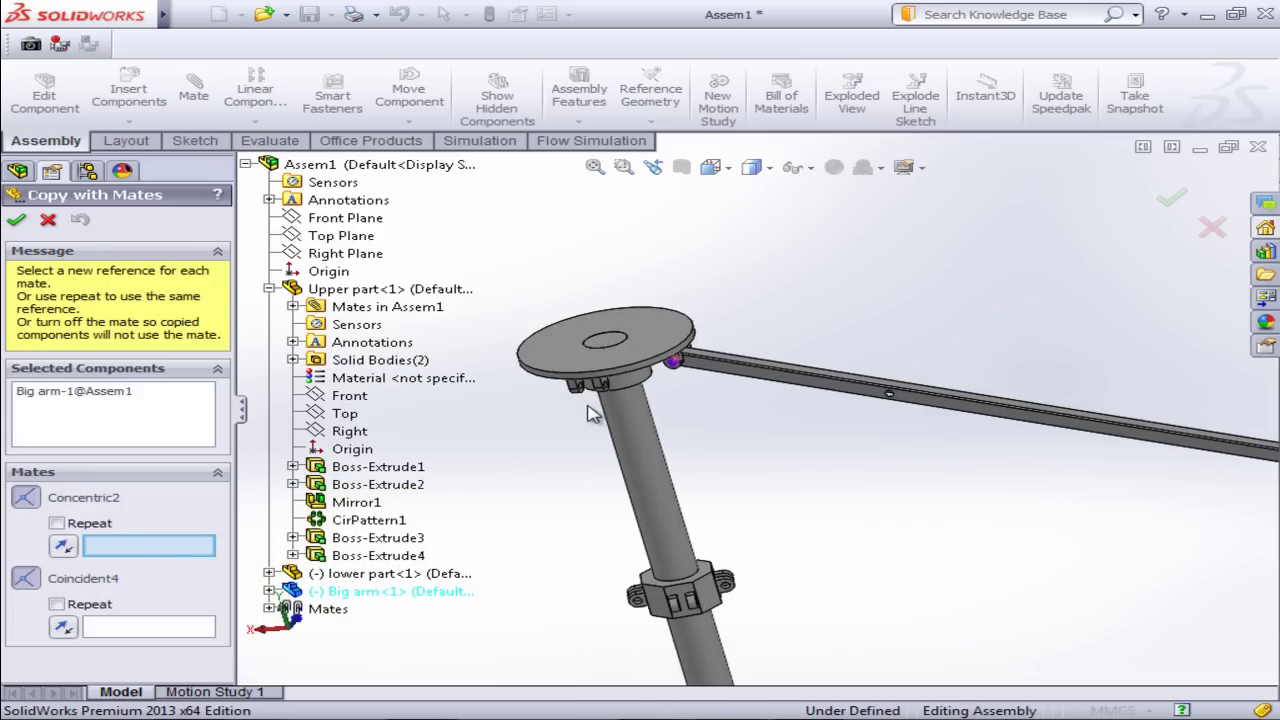
scroll(625, 410, "down", 2)
scroll(640, 398, "down", 2)
scroll(642, 399, "down", 2)
left_click(676, 305)
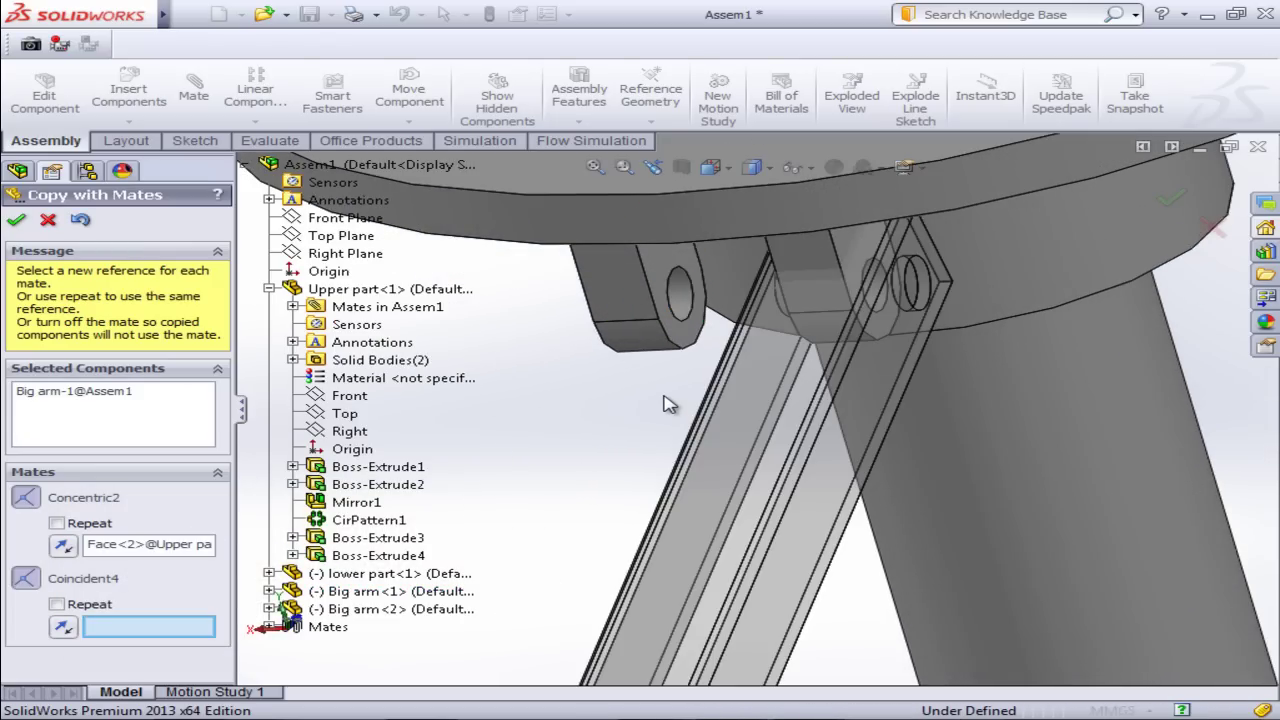
middle_click_drag(668, 403, 737, 278)
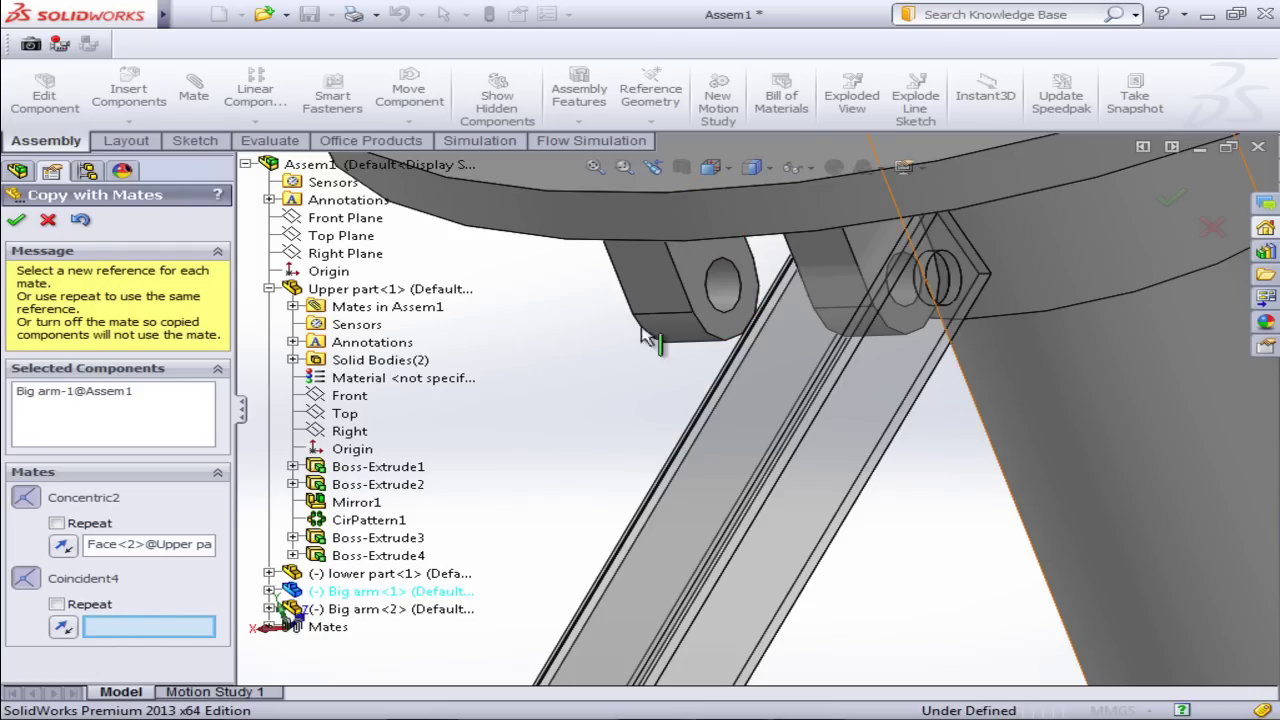
left_click(686, 268)
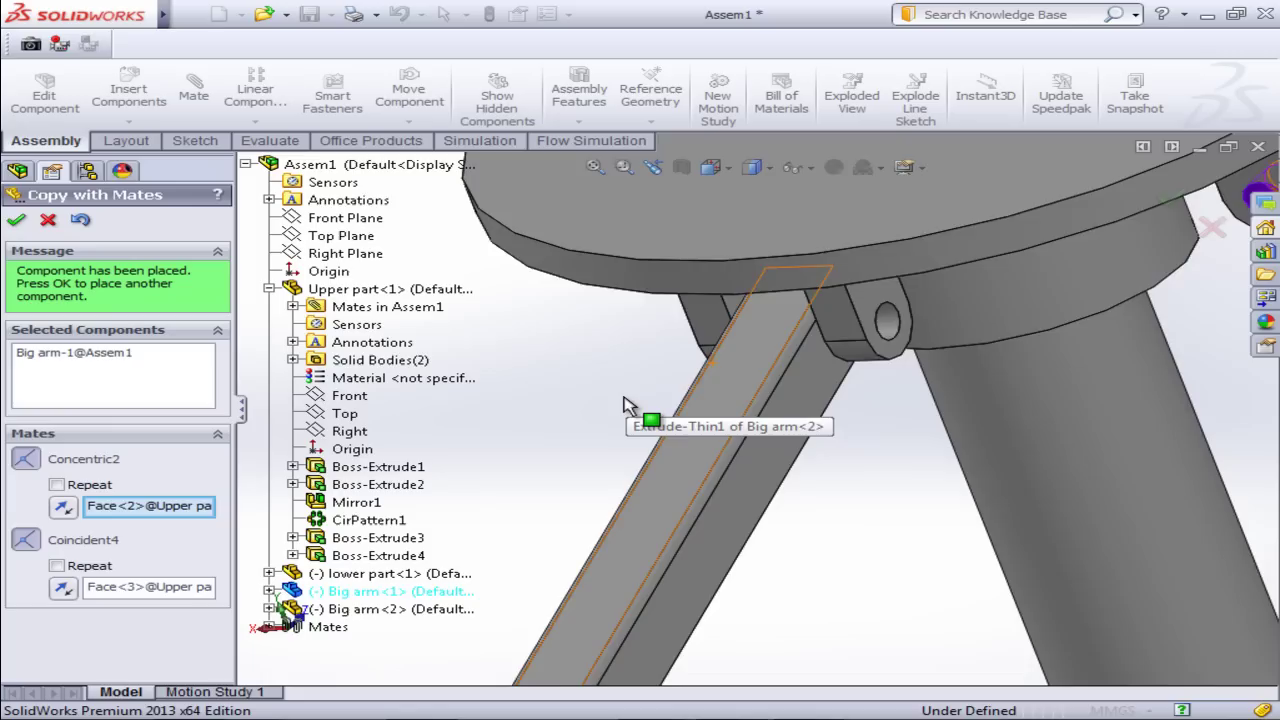
scroll(625, 405, "up", 5)
scroll(625, 405, "up", 3)
mouse_move(625, 405)
middle_mouse_down()
mouse_move(745, 350)
mouse_move(620, 448)
middle_mouse_up()
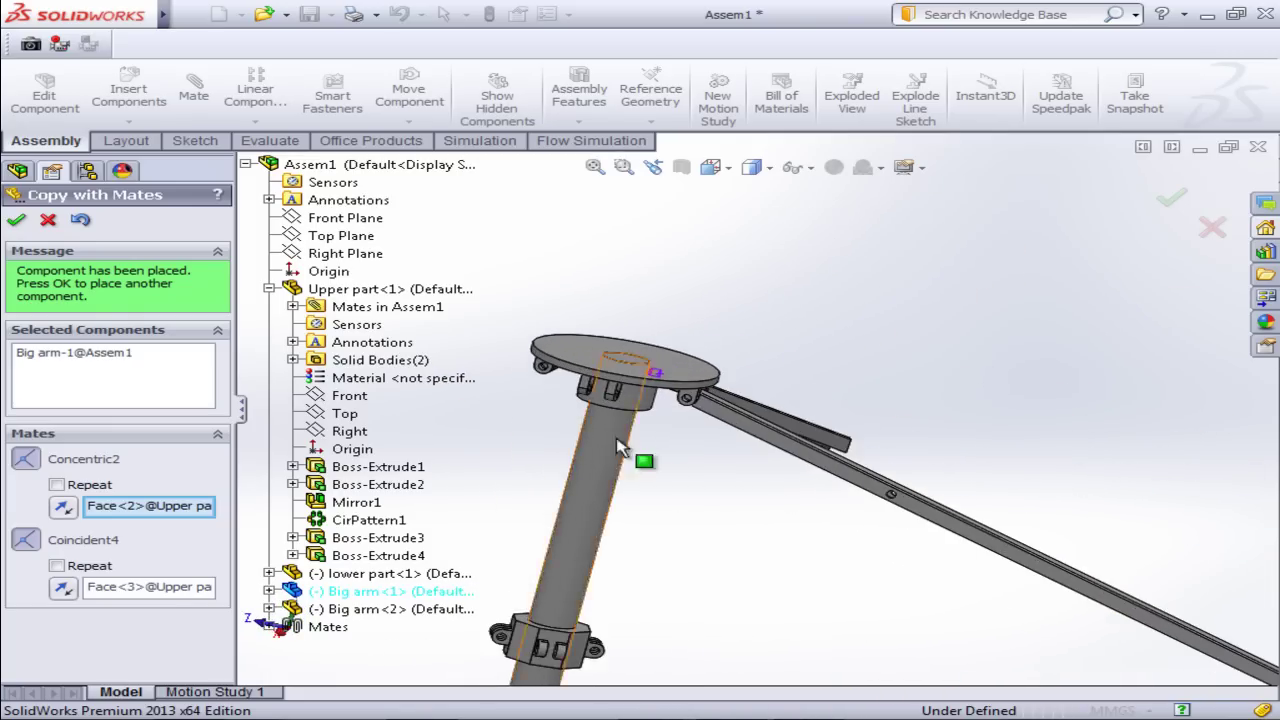
scroll(553, 427, "down", 2)
middle_click_drag(836, 493, 766, 500)
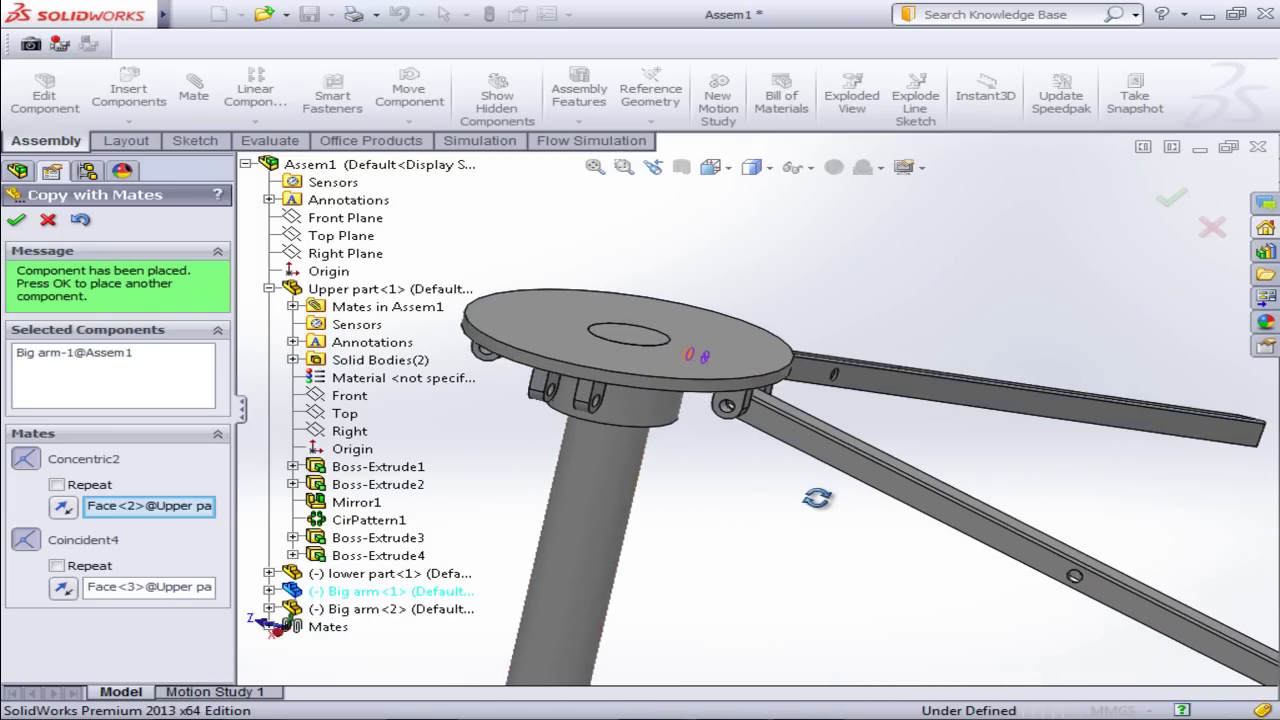
Step: Accept the second arm, then copy Big arm<3> onto another lug's hole and face
left_click(17, 221)
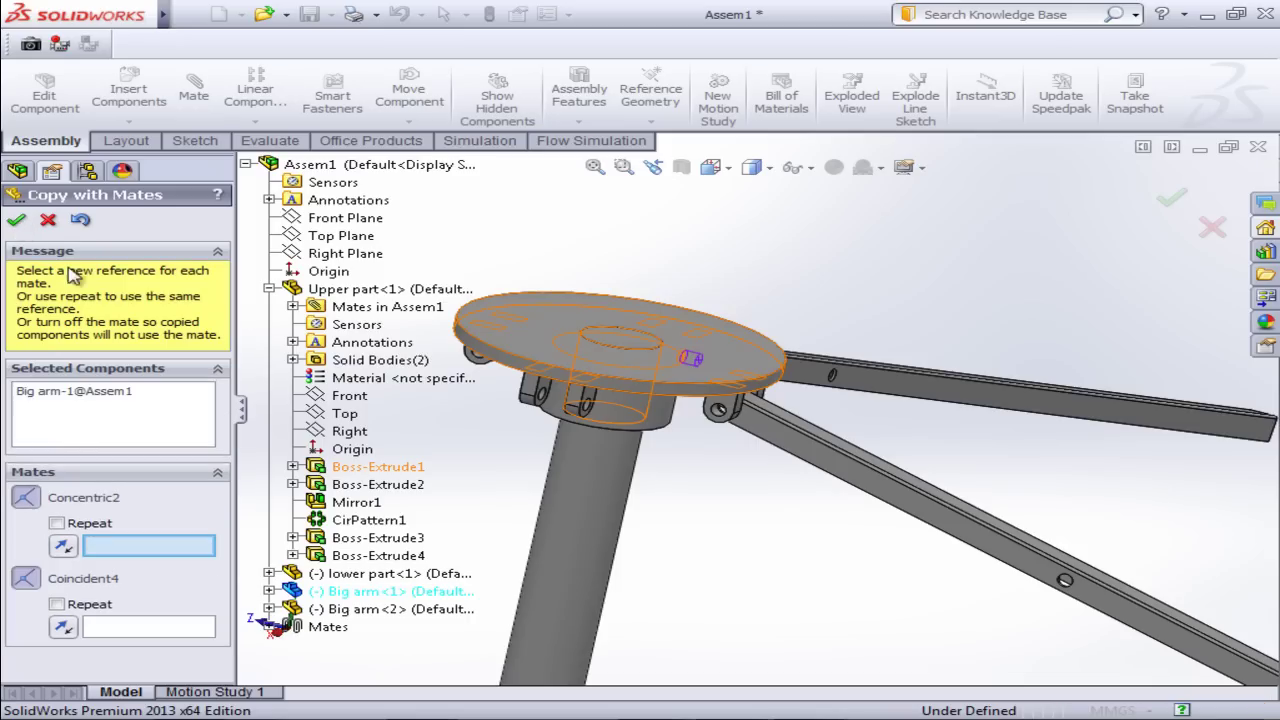
scroll(530, 420, "down", 2)
scroll(545, 428, "down", 2)
scroll(638, 445, "down", 2)
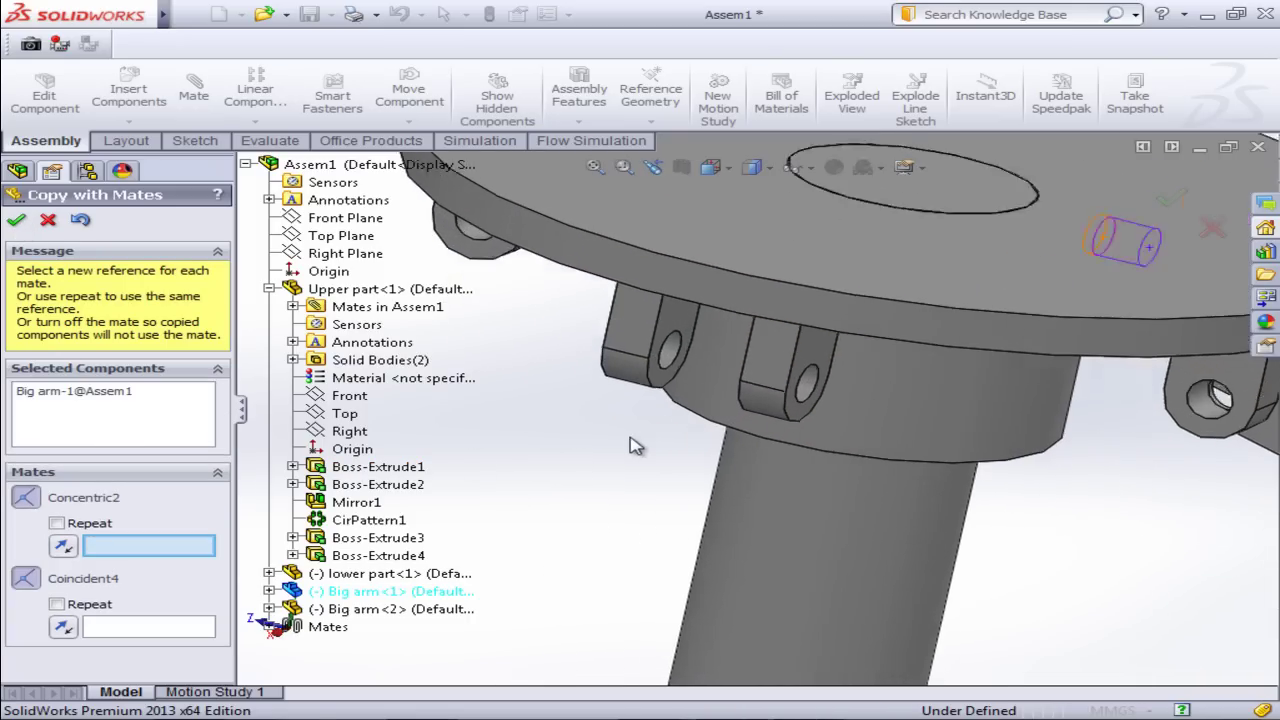
scroll(682, 428, "down", 2)
left_click(680, 340)
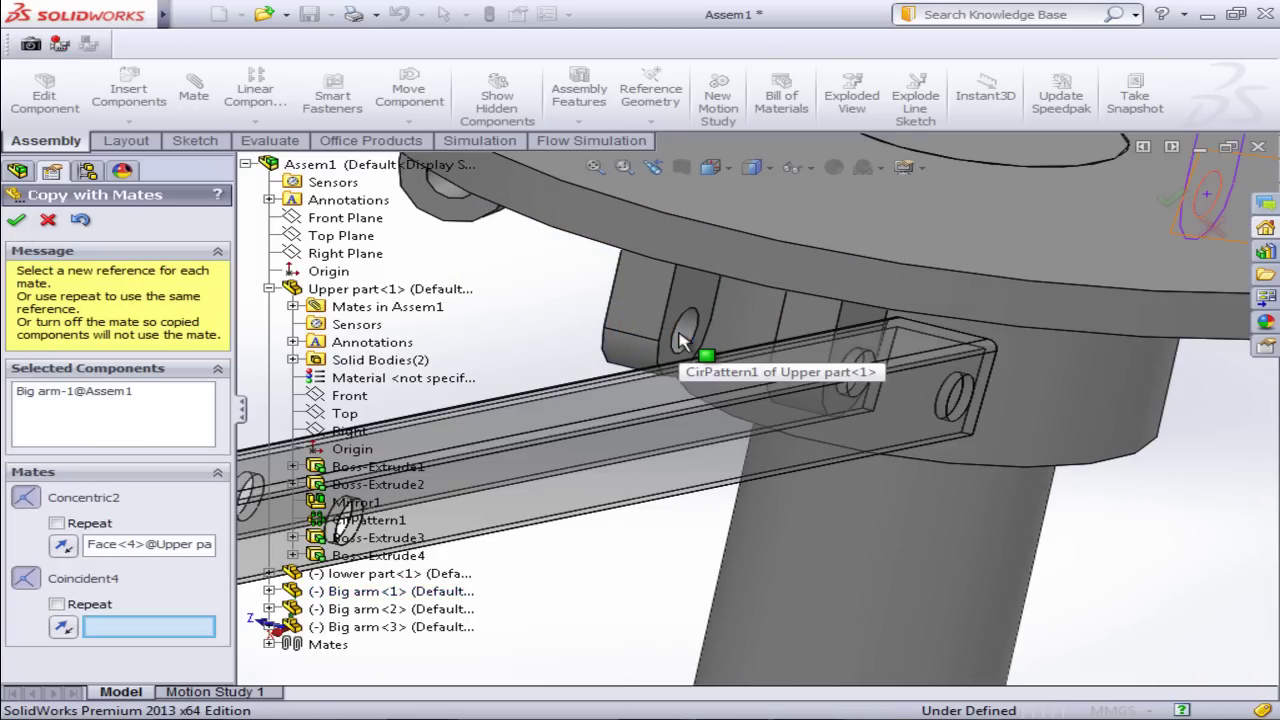
scroll(745, 472, "up", 3)
scroll(700, 450, "up", 2)
middle_click_drag(665, 430, 752, 437)
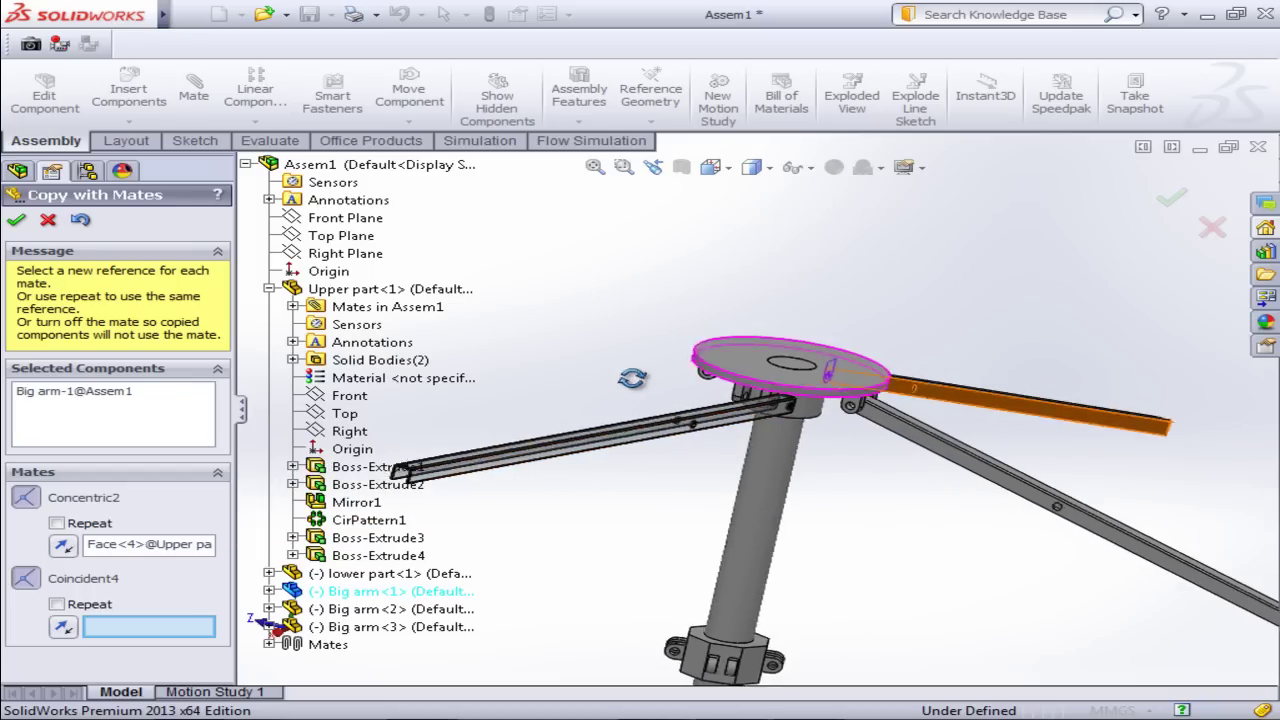
scroll(754, 435, "down", 2)
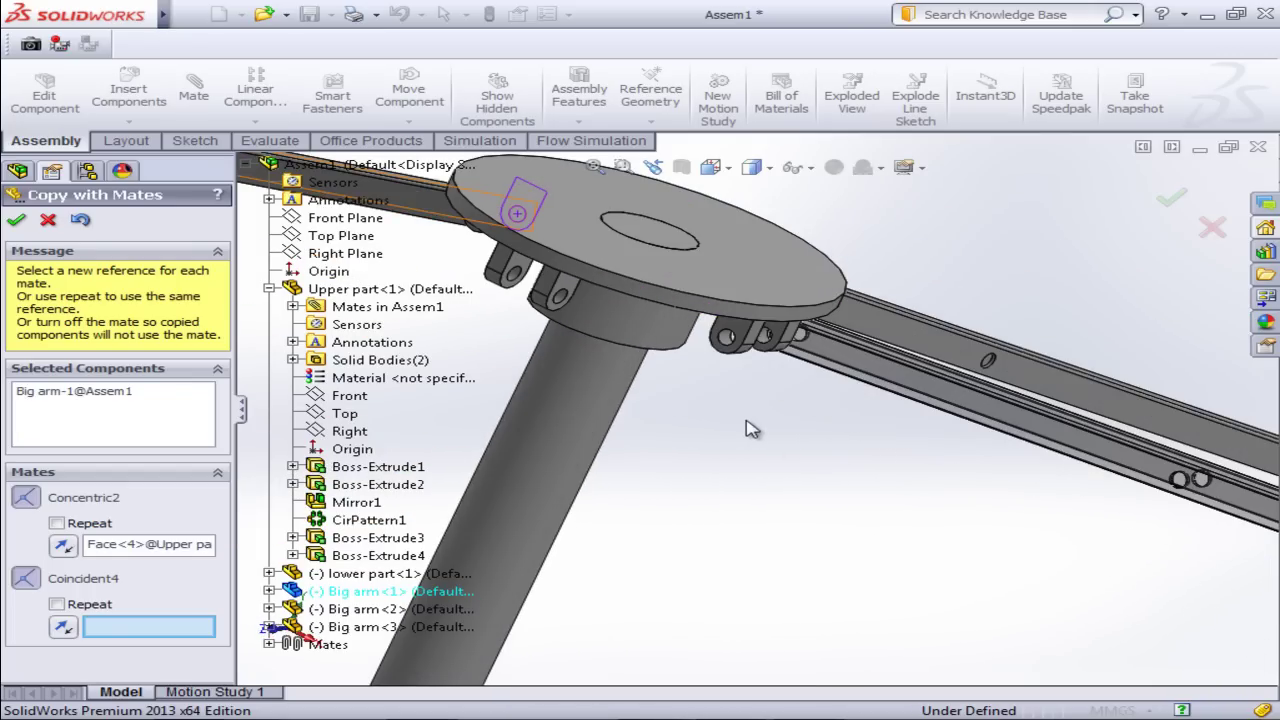
scroll(843, 390, "down", 2)
scroll(743, 417, "up", 2)
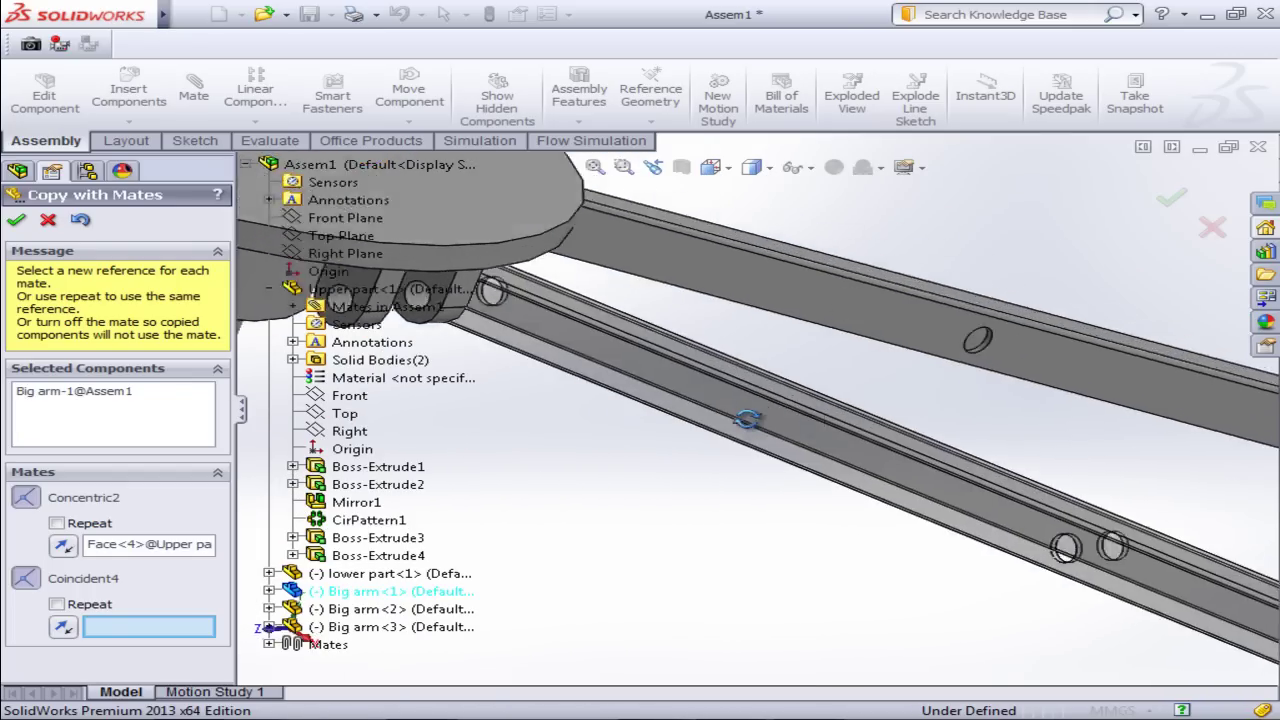
scroll(743, 417, "up", 2)
scroll(742, 418, "up", 2)
scroll(742, 419, "up", 1)
scroll(722, 418, "down", 1)
scroll(715, 410, "down", 2)
scroll(705, 400, "down", 2)
scroll(690, 390, "down", 2)
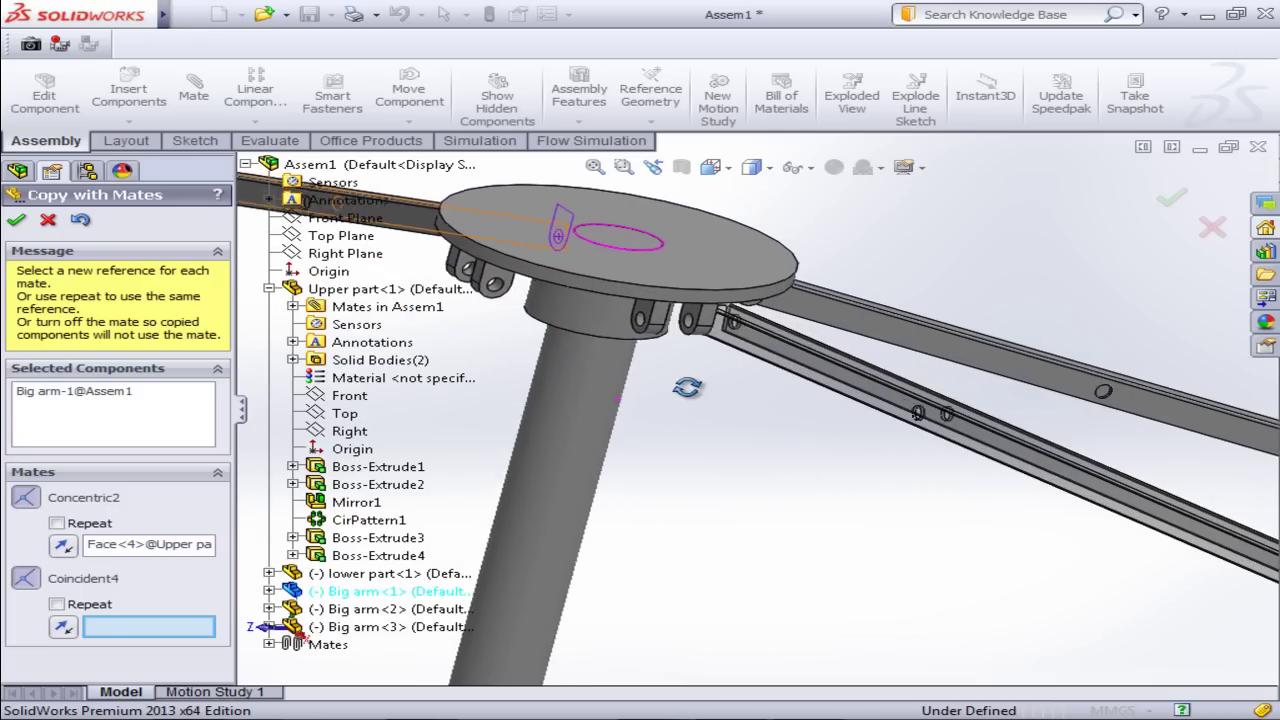
mouse_move(727, 330)
middle_mouse_down()
mouse_move(730, 390)
mouse_move(689, 386)
mouse_move(686, 400)
middle_mouse_up()
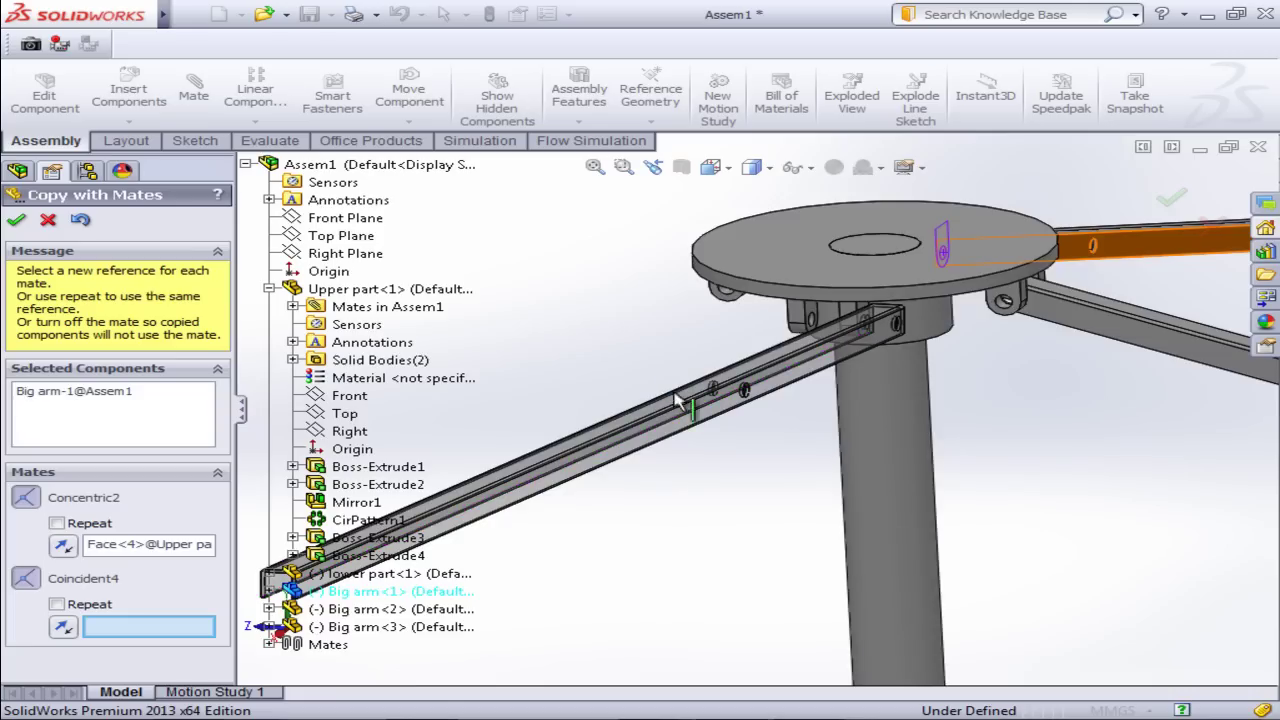
scroll(790, 350, "down", 2)
scroll(826, 360, "down", 2)
left_click(893, 298)
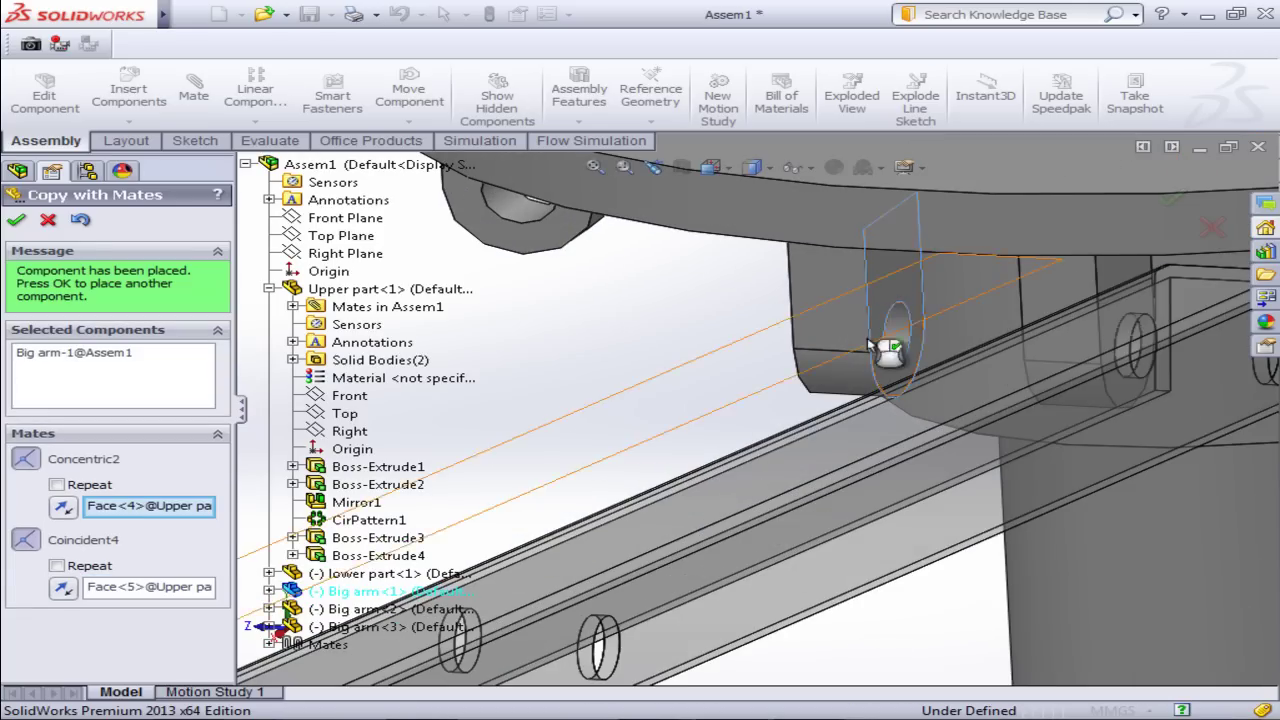
scroll(890, 460, "up", 3)
scroll(900, 460, "up", 3)
scroll(915, 460, "up", 2)
scroll(915, 458, "up", 2)
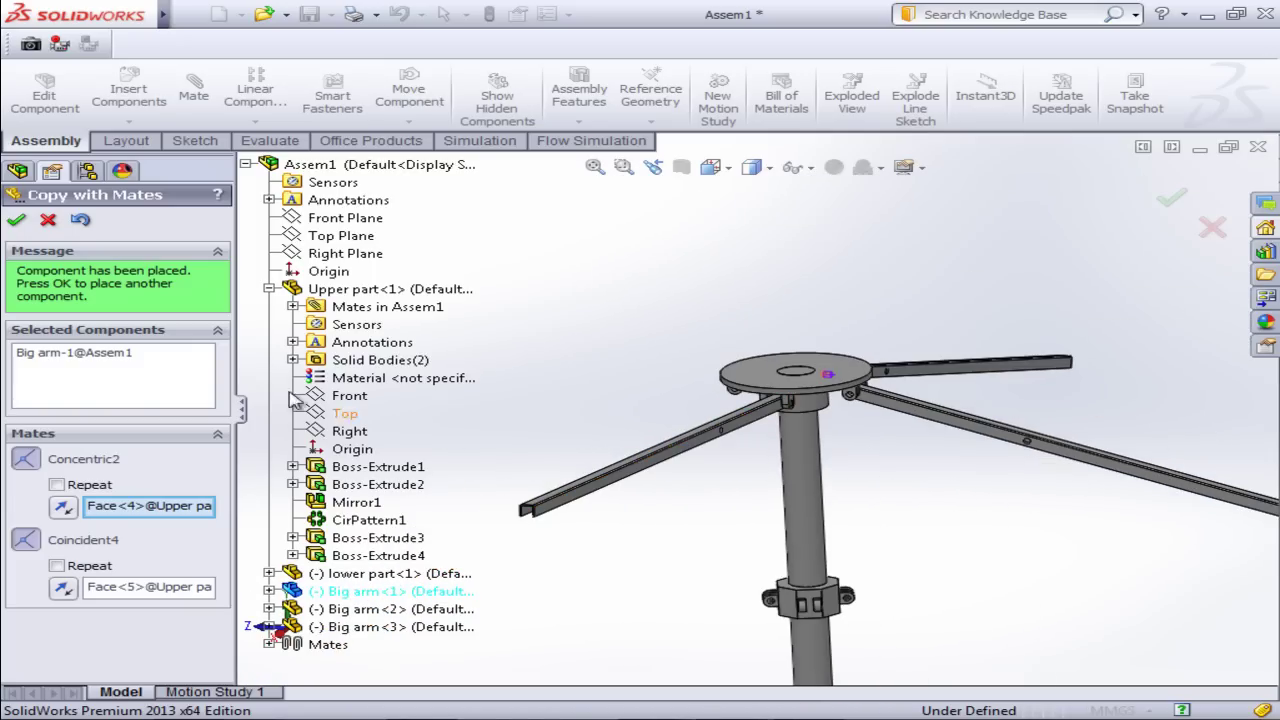
left_click(16, 221)
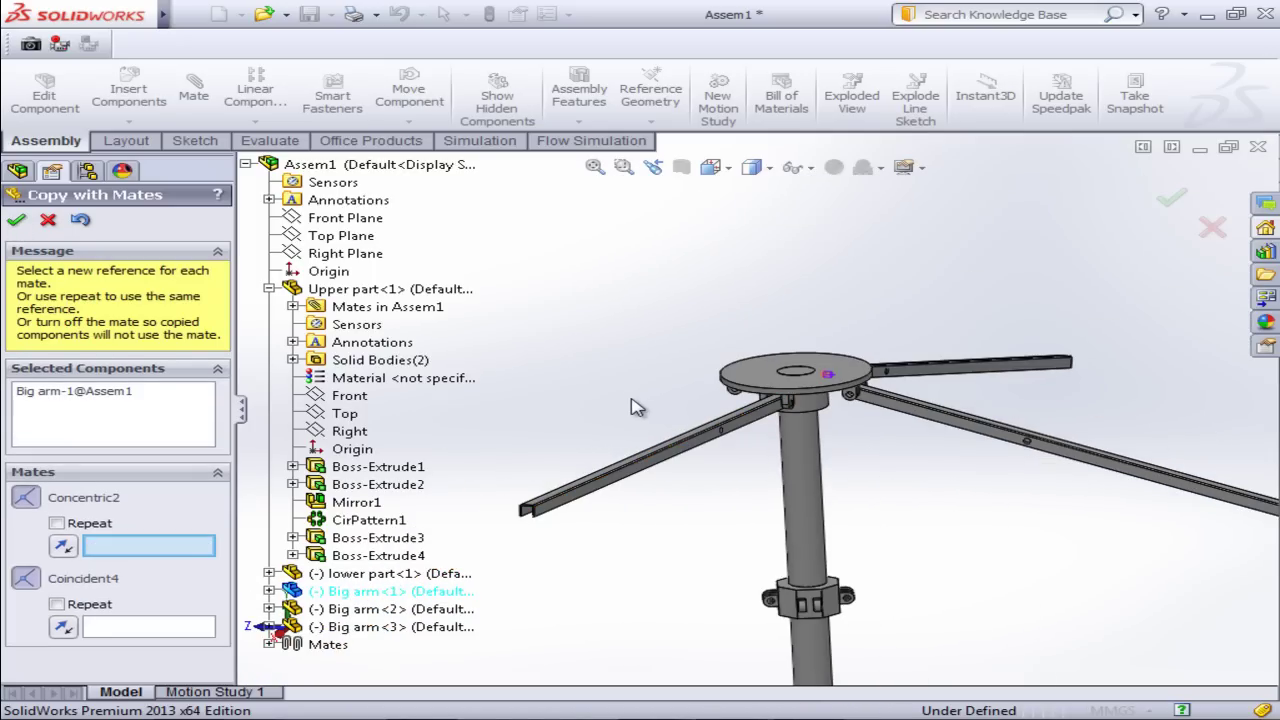
Step: Copy Big arm<4> onto the last lug's hole and face and accept it
middle_click_drag(630, 405, 651, 390)
scroll(749, 432, "down", 2)
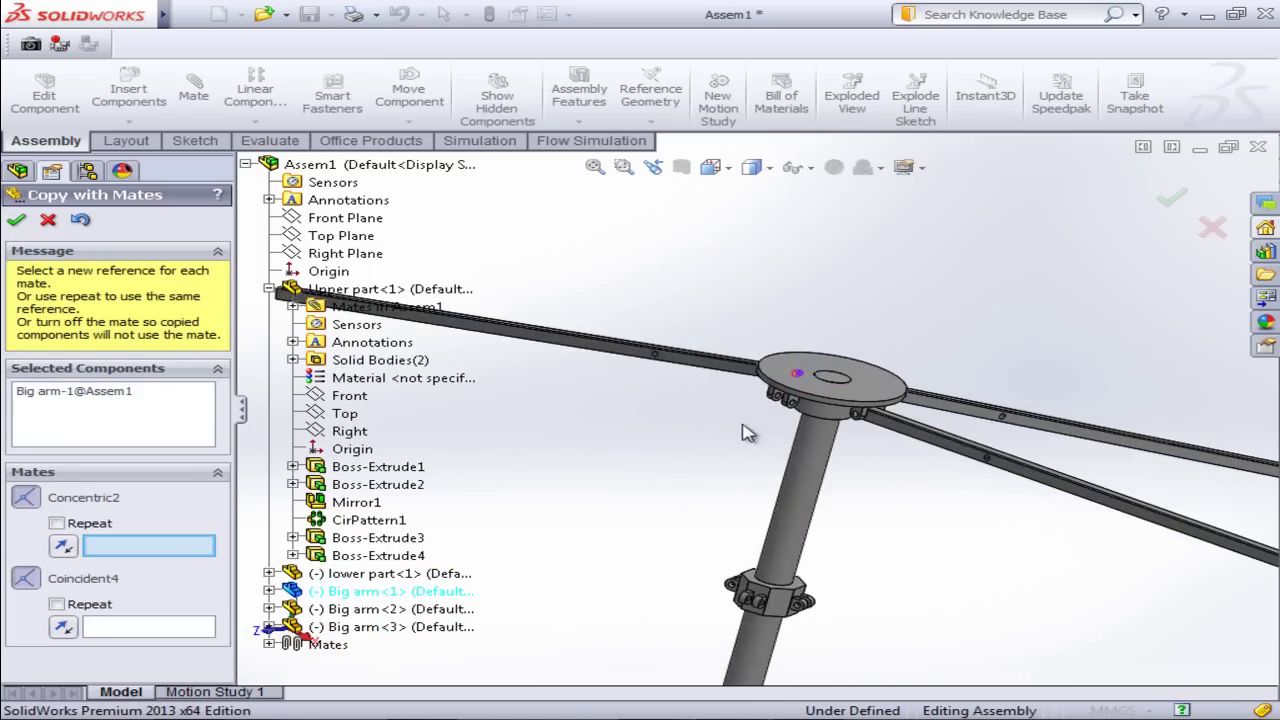
scroll(773, 412, "down", 2)
scroll(772, 412, "down", 1)
scroll(790, 418, "down", 2)
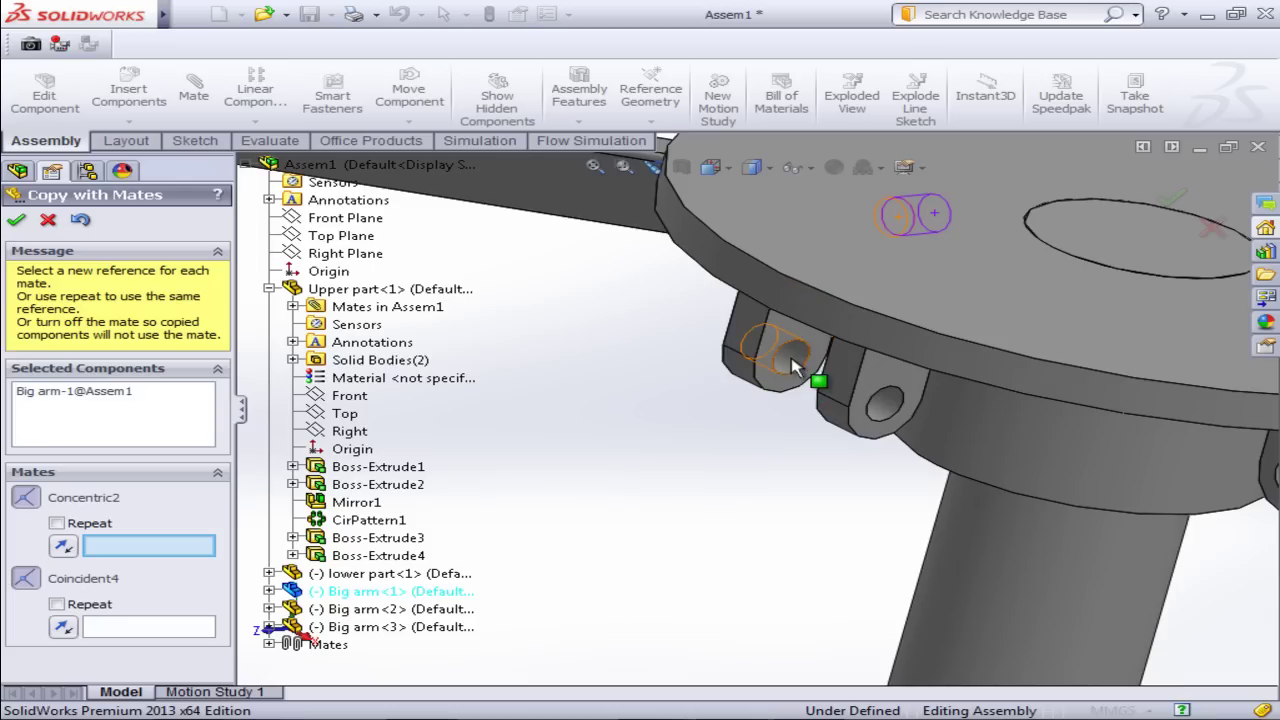
left_click(793, 368)
scroll(790, 380, "up", 2)
scroll(766, 488, "up", 2)
scroll(765, 490, "up", 1)
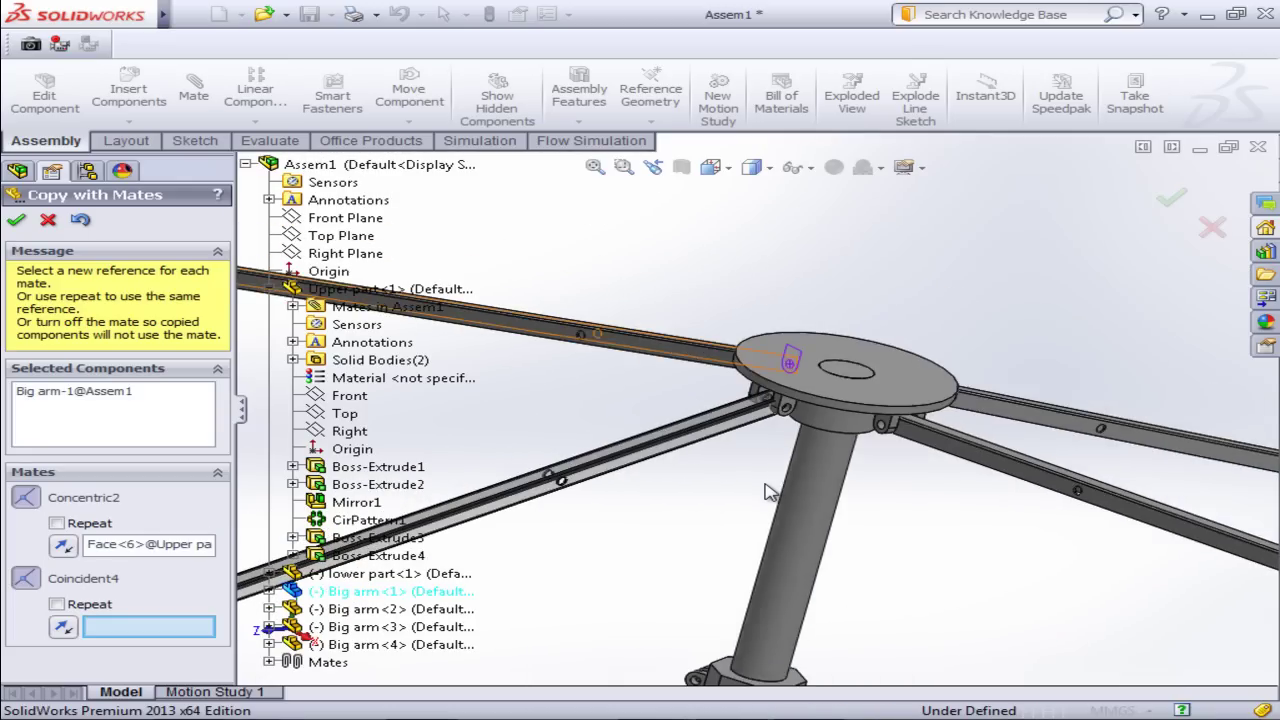
middle_click_drag(768, 490, 765, 490)
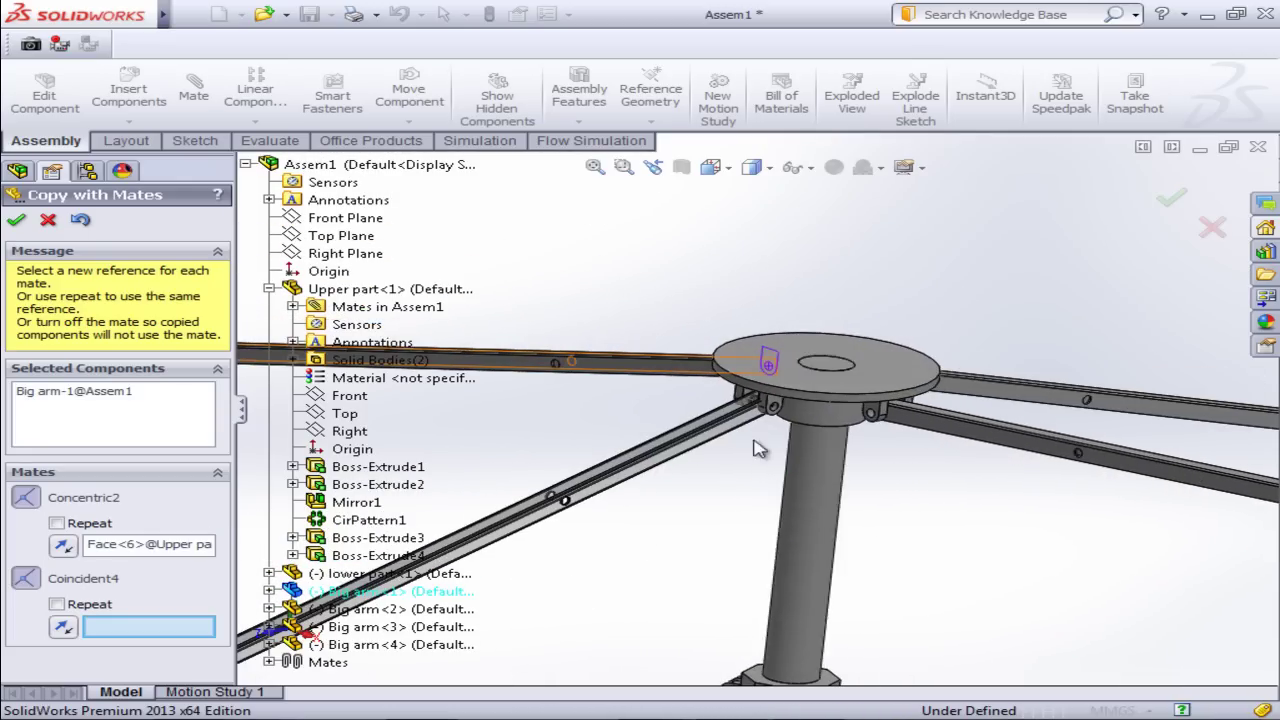
scroll(760, 440, "down", 2)
scroll(745, 450, "down", 2)
left_click(670, 462)
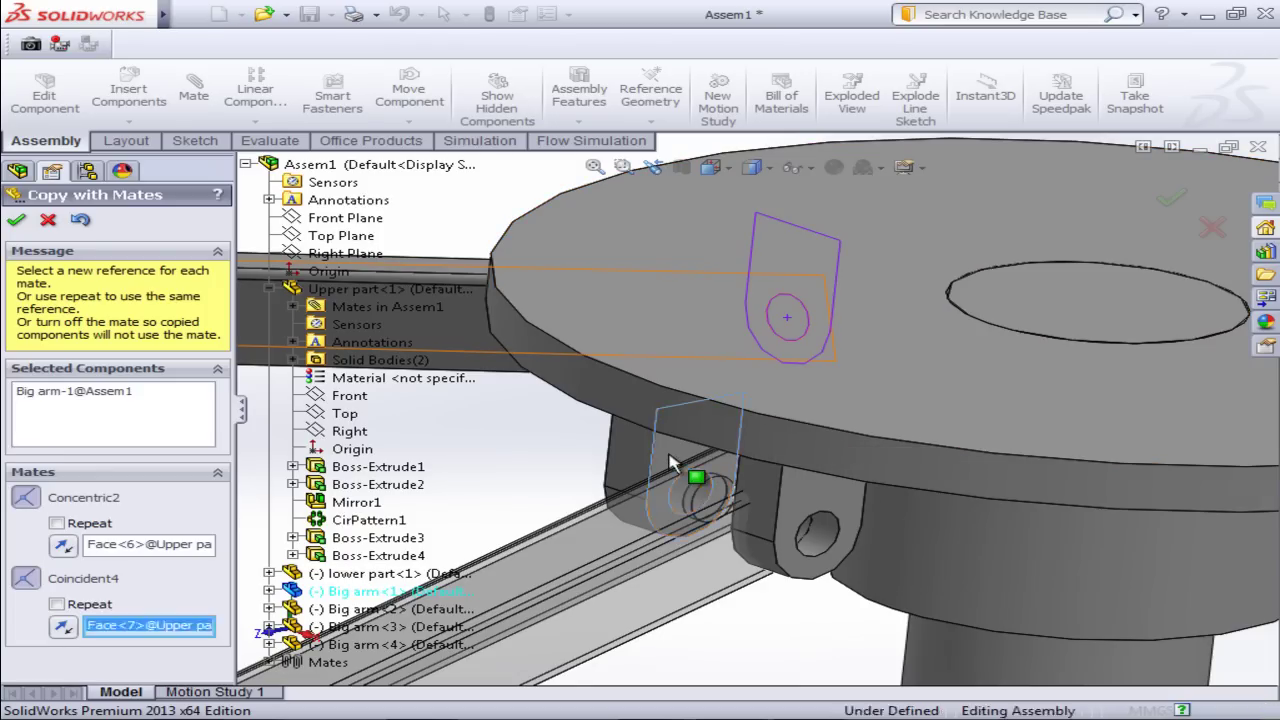
scroll(757, 557, "up", 3)
scroll(757, 560, "up", 2)
scroll(700, 547, "up", 1)
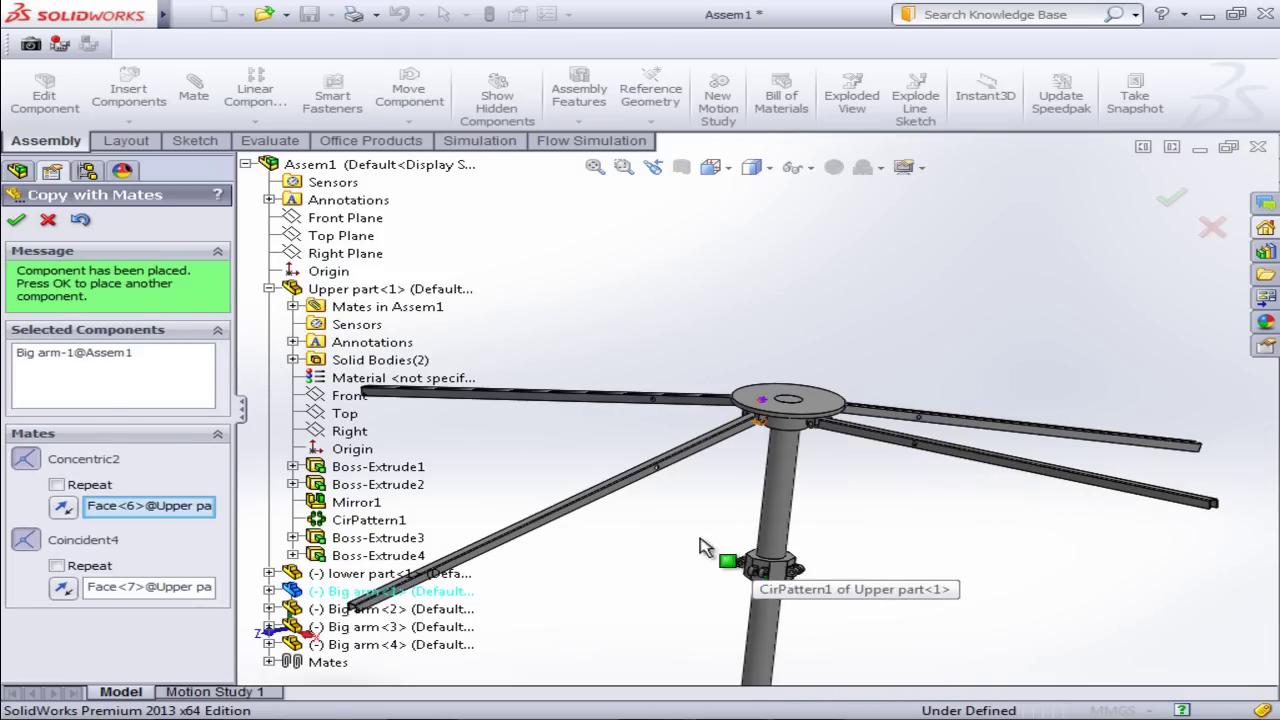
left_click(20, 221)
Step: Close Copy with Mates and bring all four big arms into view
left_click(20, 221)
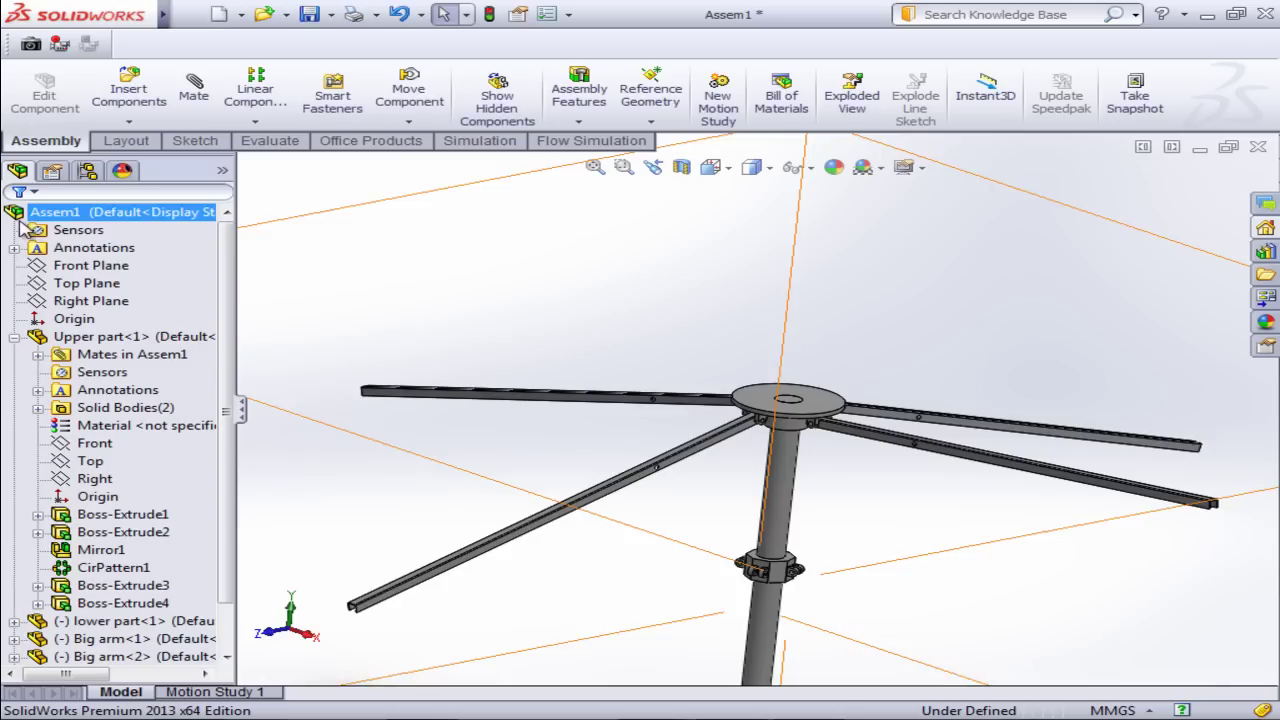
mouse_move(720, 432)
middle_mouse_down()
mouse_move(606, 429)
mouse_move(457, 463)
mouse_move(660, 489)
mouse_move(750, 457)
mouse_move(626, 369)
mouse_move(629, 423)
mouse_move(543, 400)
mouse_move(577, 363)
middle_mouse_up()
scroll(829, 443, "down", 1)
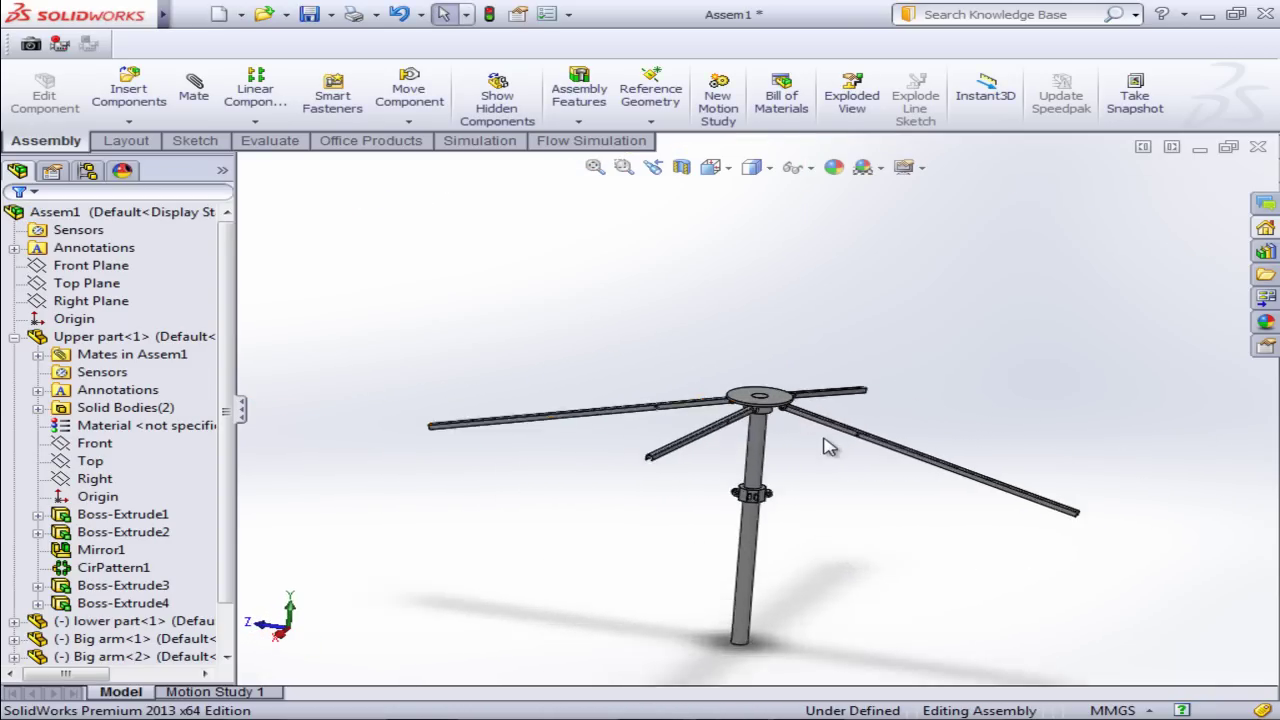
scroll(820, 447, "down", 3)
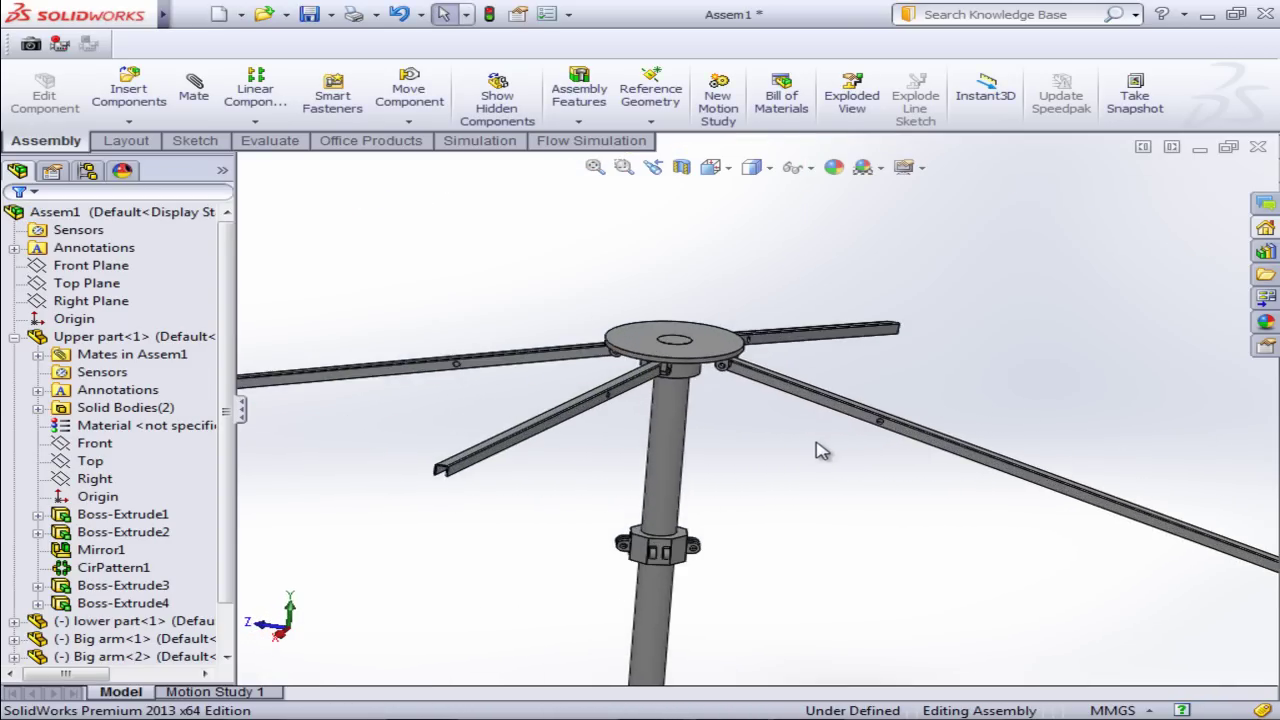
Step: Insert the 'arm' part from disk and drop the green arm beside the tube
left_click(152, 126)
left_click(165, 143)
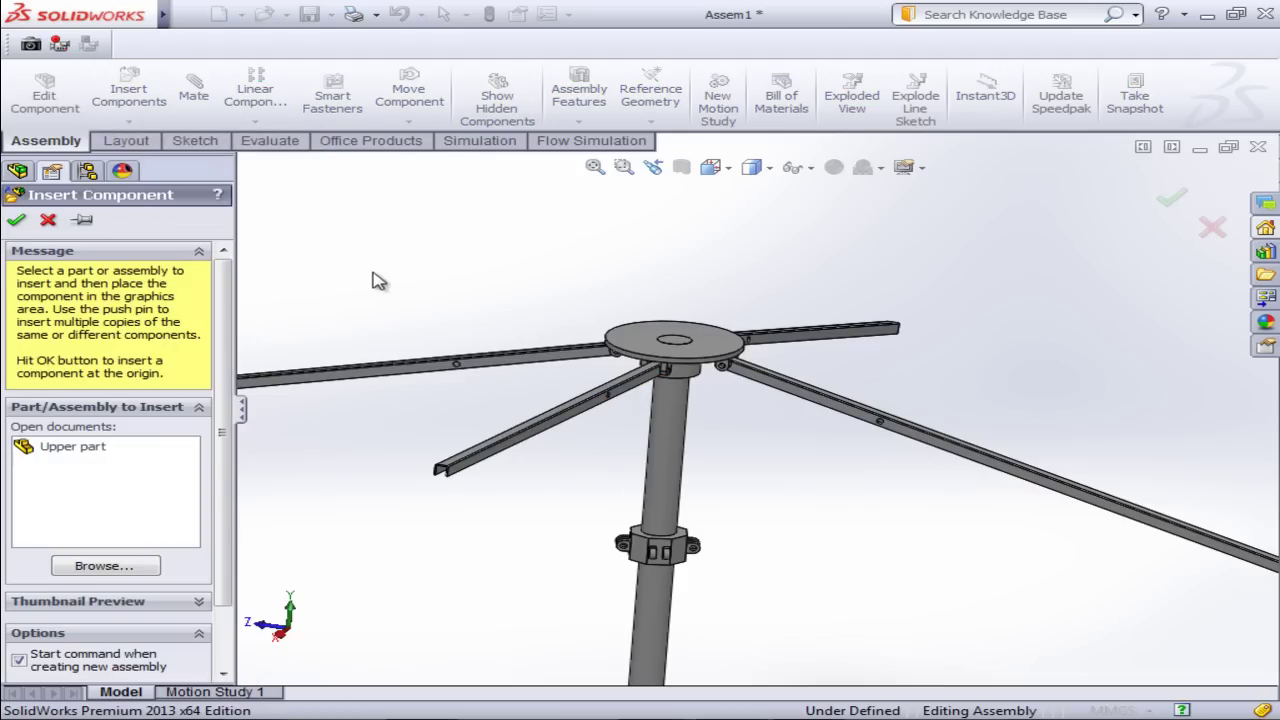
left_click(123, 566)
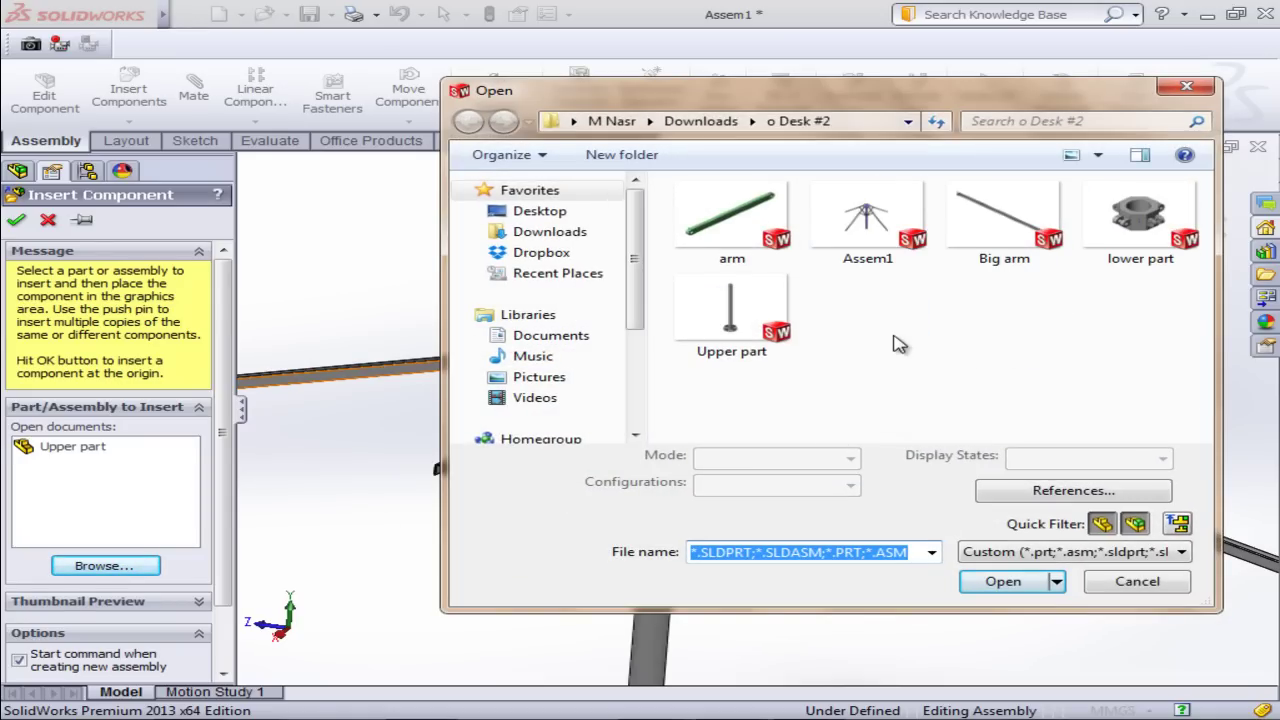
left_click(732, 222)
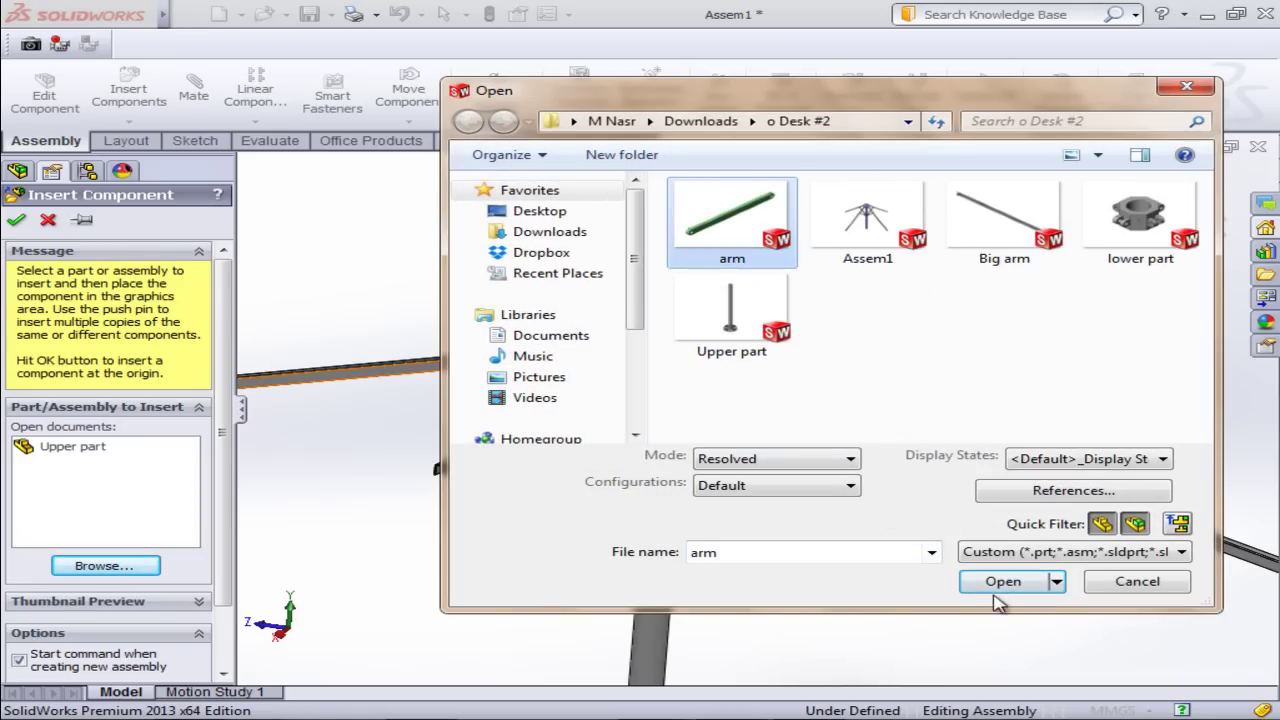
left_click(998, 588)
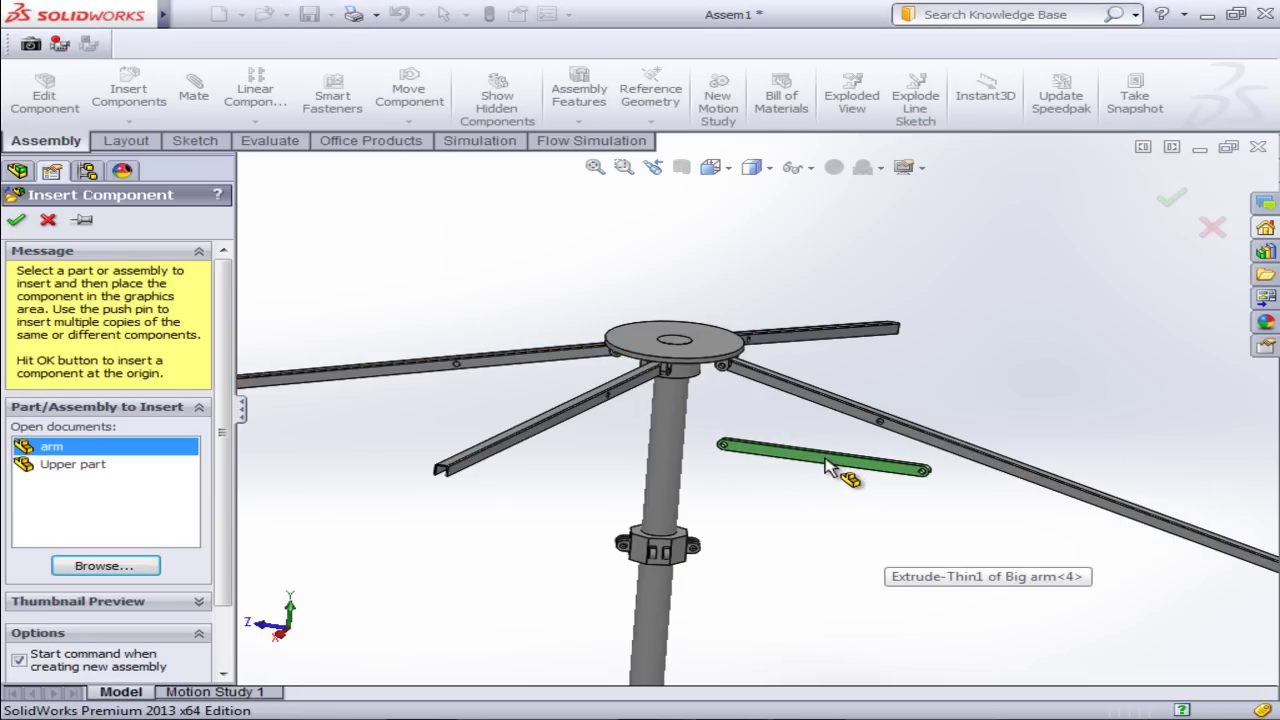
left_click(828, 500)
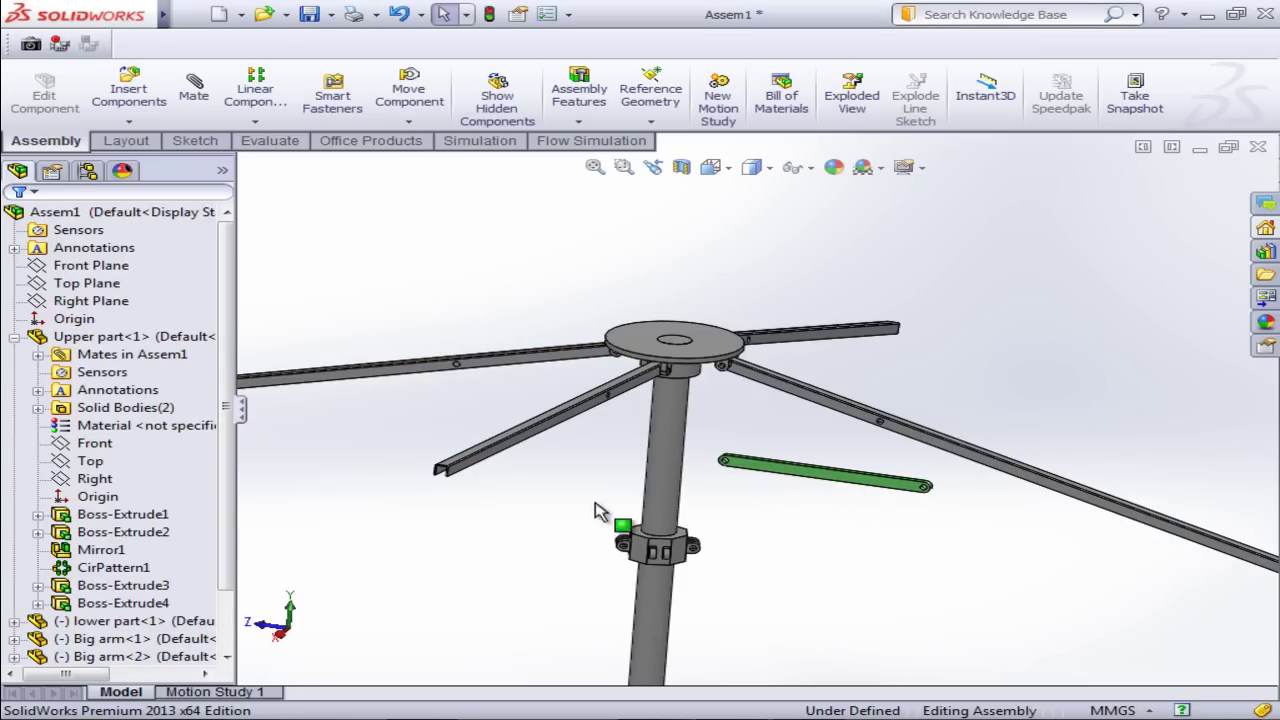
Step: Turn the view to the lower collar and pick its lug's cylindrical hole face
scroll(808, 443, "down", 2)
scroll(728, 424, "down", 3)
scroll(609, 527, "down", 2)
scroll(610, 519, "down", 2)
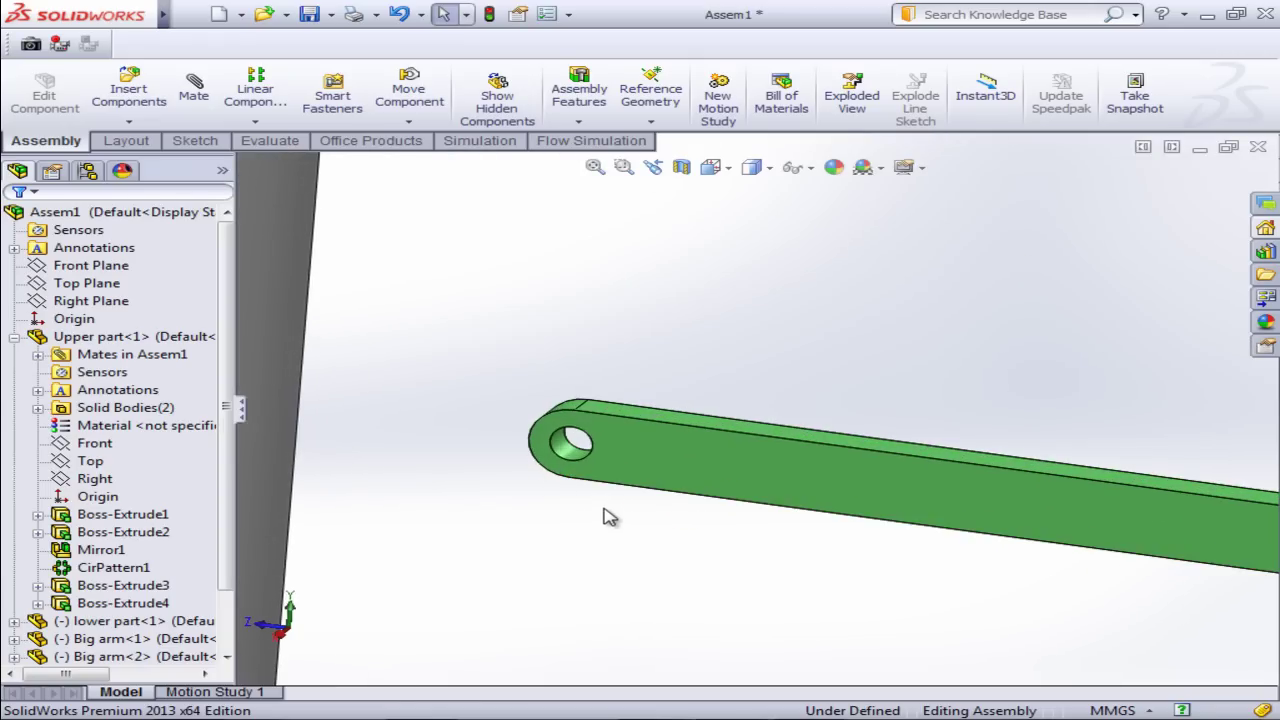
left_click(563, 457)
scroll(600, 450, "up", 4)
scroll(780, 410, "up", 2)
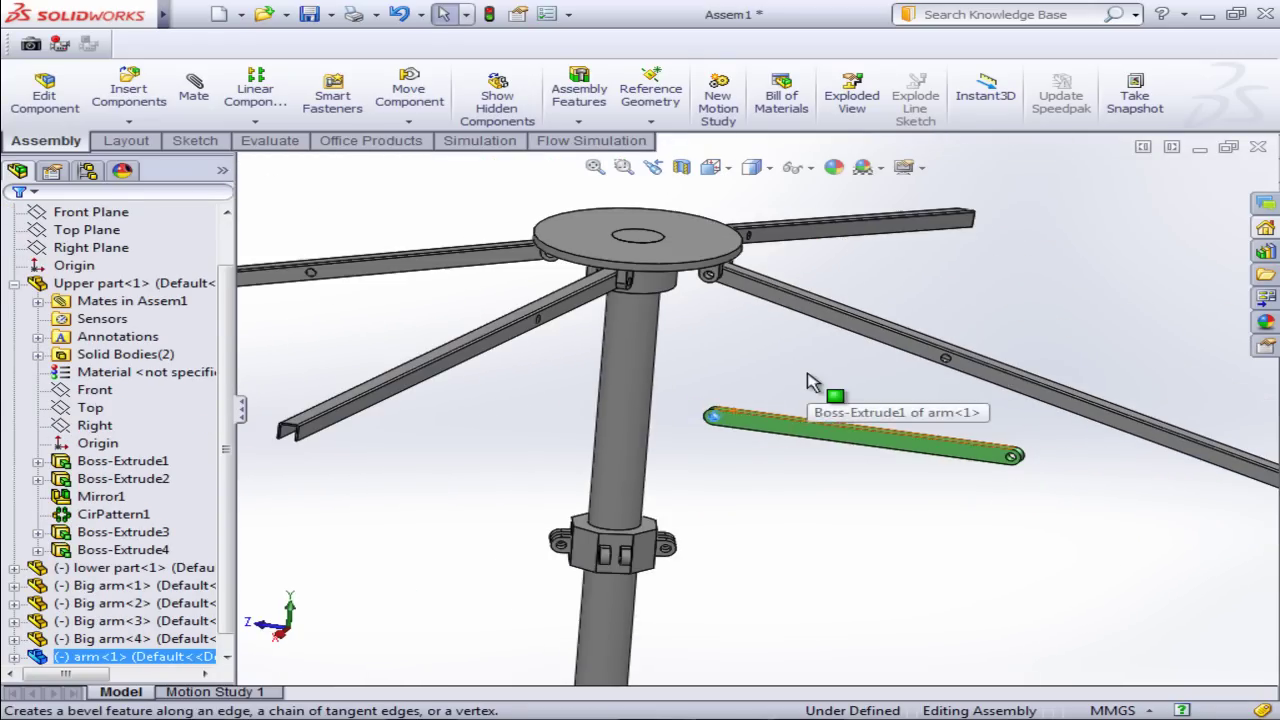
scroll(700, 563, "down", 3)
scroll(680, 540, "down", 1)
scroll(683, 512, "down", 1)
scroll(670, 502, "down", 1)
middle_click_drag(652, 500, 625, 538)
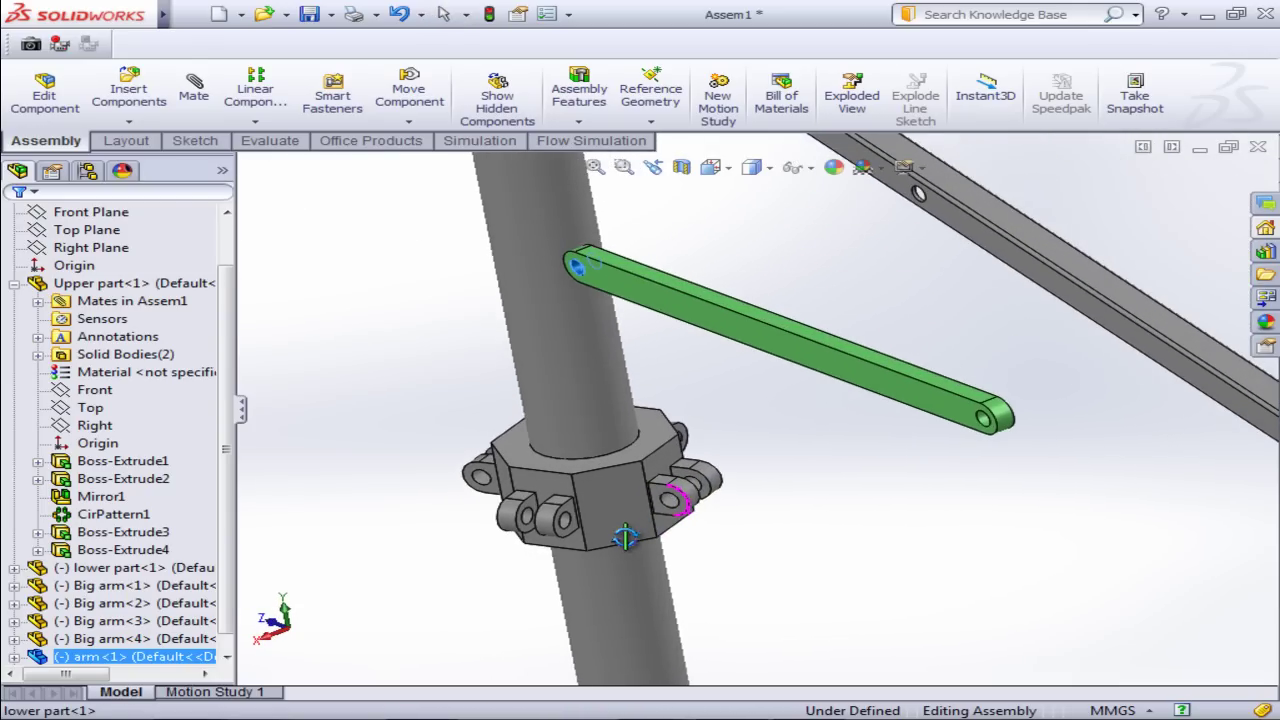
scroll(722, 512, "down", 1)
scroll(726, 508, "down", 1)
scroll(731, 495, "down", 1)
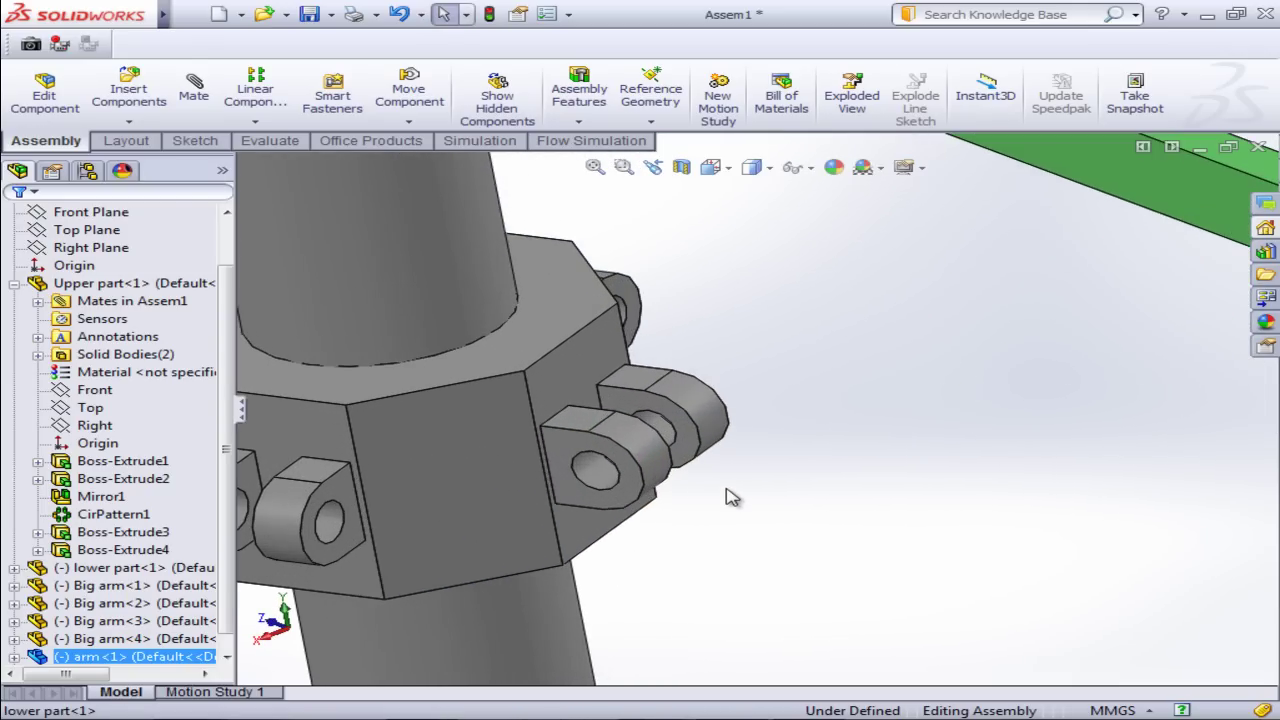
middle_click_drag(731, 497, 607, 503)
left_click(578, 472)
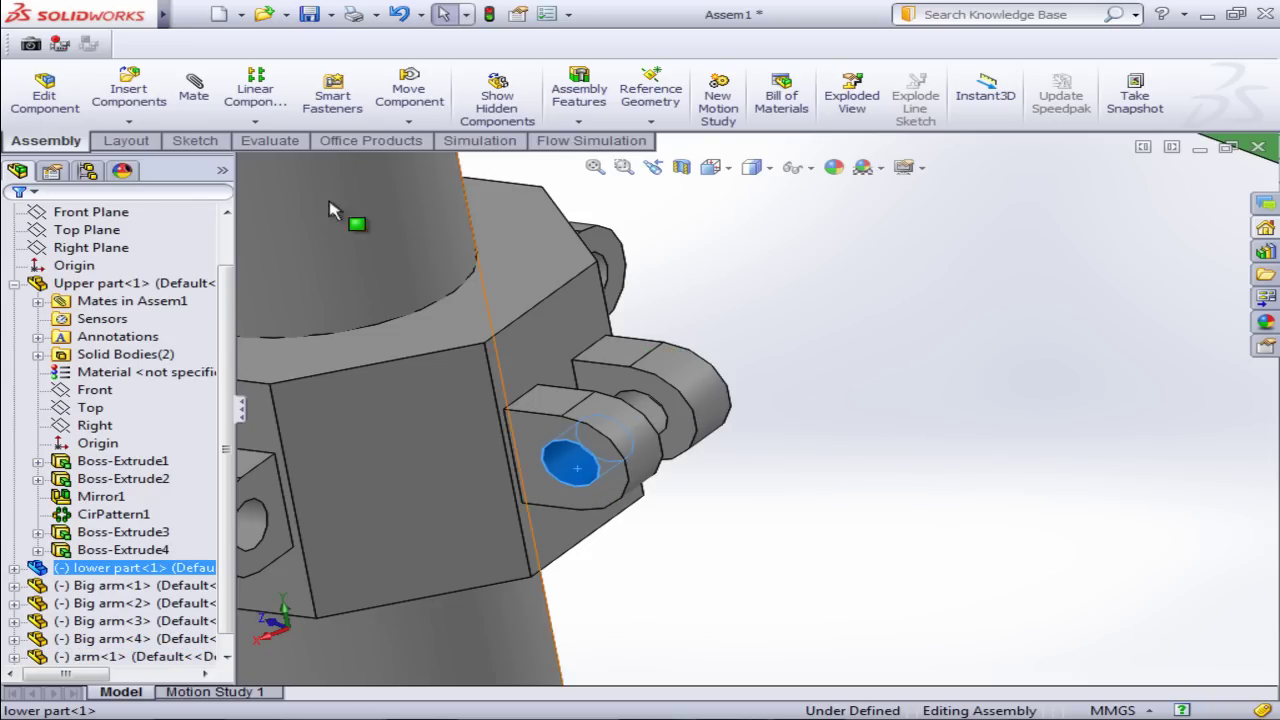
Step: Make the green arm's end hole concentric with the collar lug hole
scroll(920, 508, "up", 5)
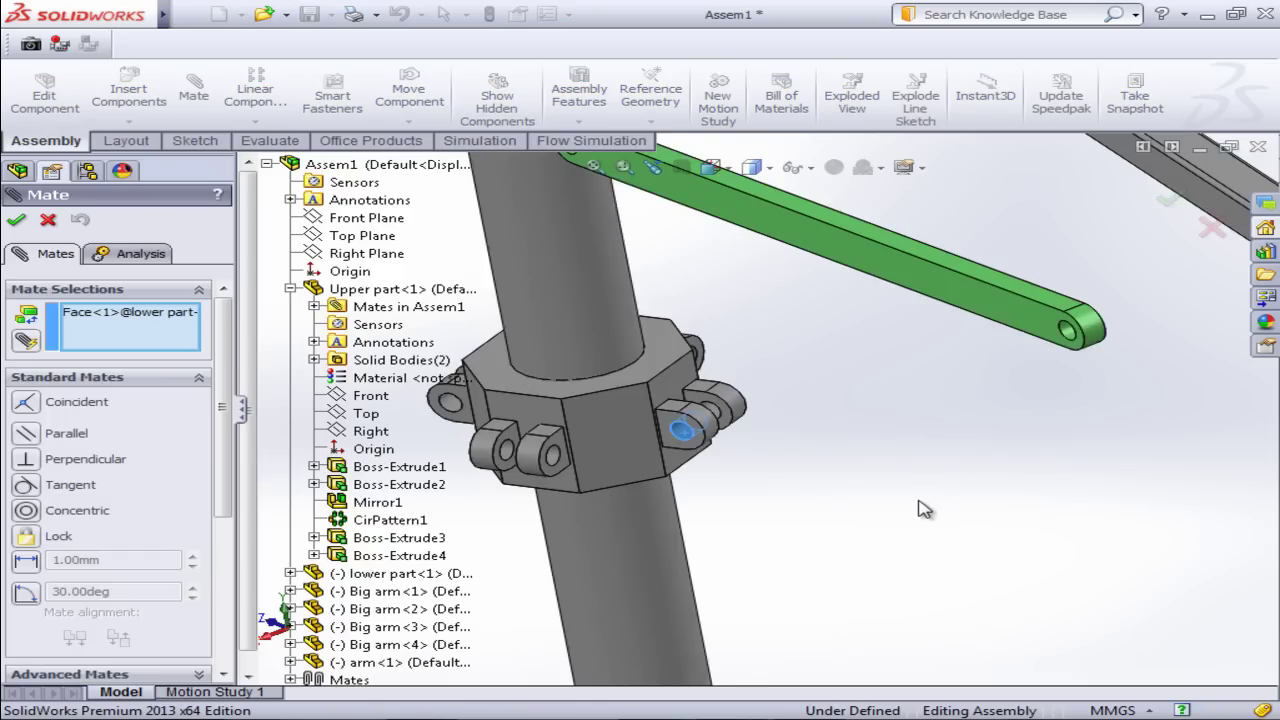
scroll(733, 323, "down", 2)
scroll(600, 245, "down", 3)
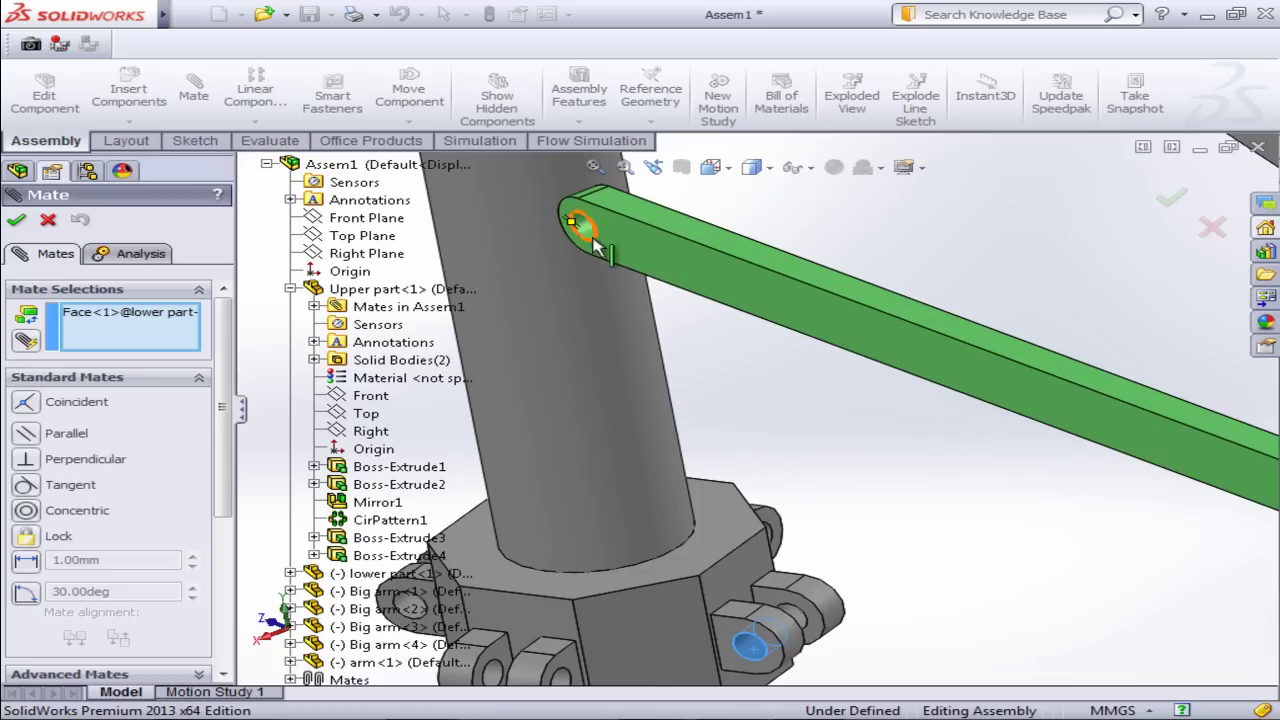
left_click(585, 232)
scroll(866, 512, "up", 2)
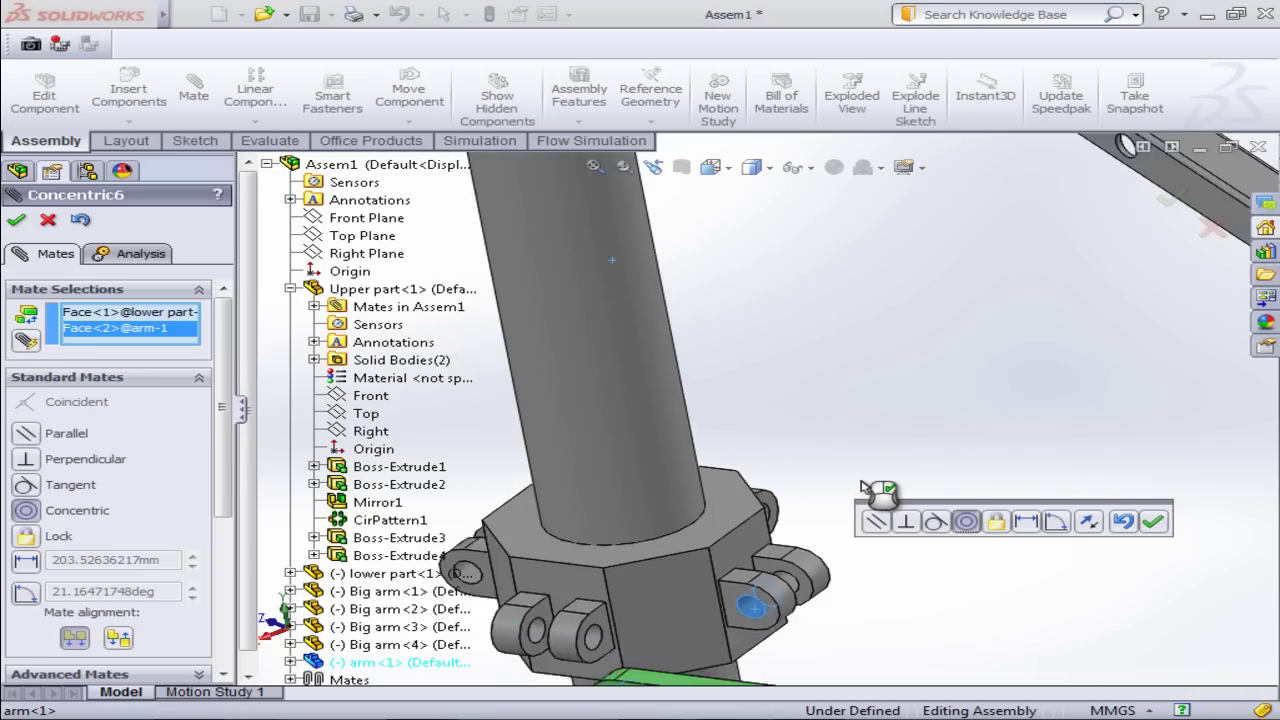
scroll(865, 485, "up", 2)
scroll(862, 483, "up", 1)
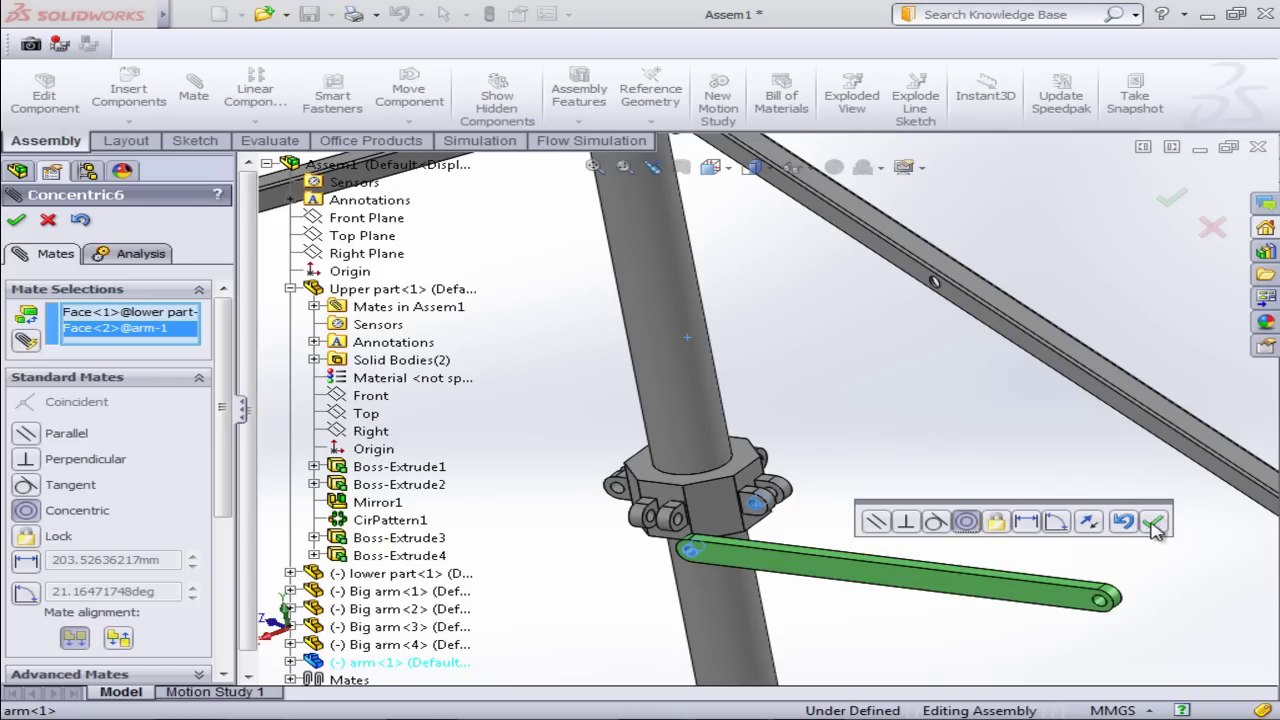
left_click(1153, 523)
Step: Mate the green arm's side face coincident with the lug face
scroll(790, 523, "down", 2)
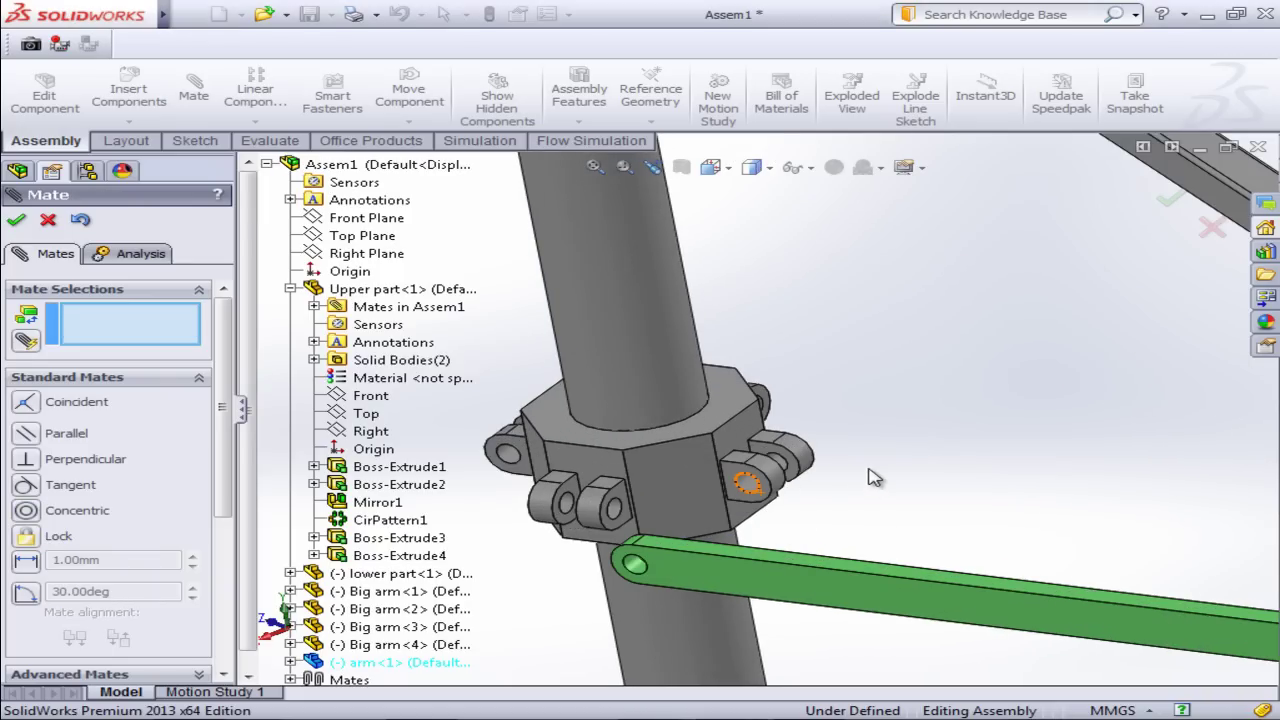
middle_click_drag(737, 540, 640, 590)
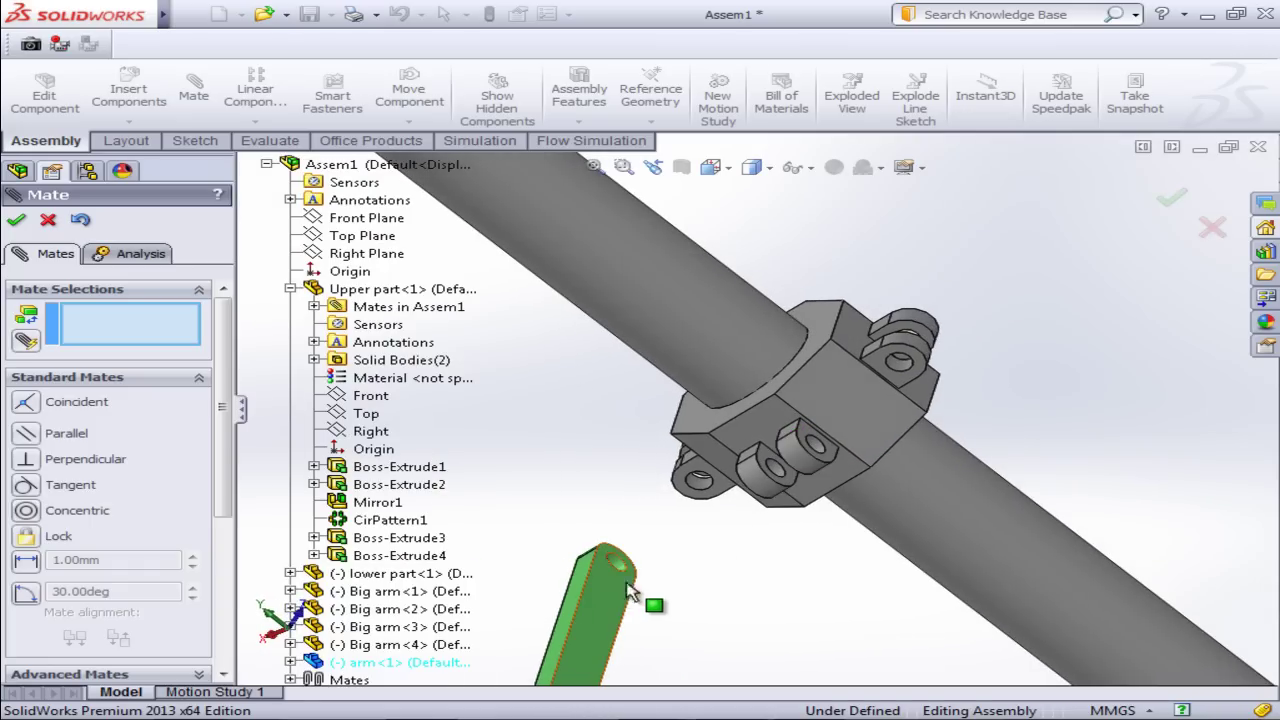
left_click(630, 585)
mouse_move(630, 585)
middle_mouse_down()
mouse_move(808, 507)
mouse_move(841, 516)
middle_mouse_up()
scroll(697, 506, "down", 2)
scroll(538, 457, "down", 2)
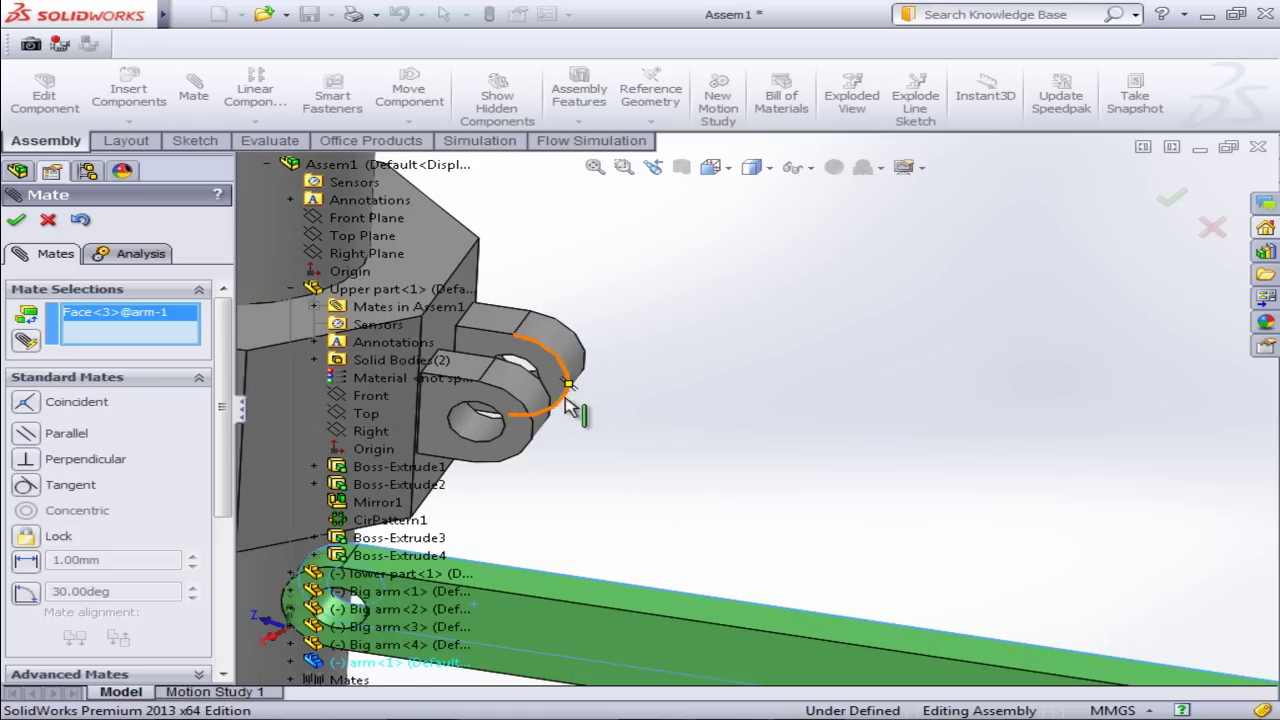
left_click(557, 390)
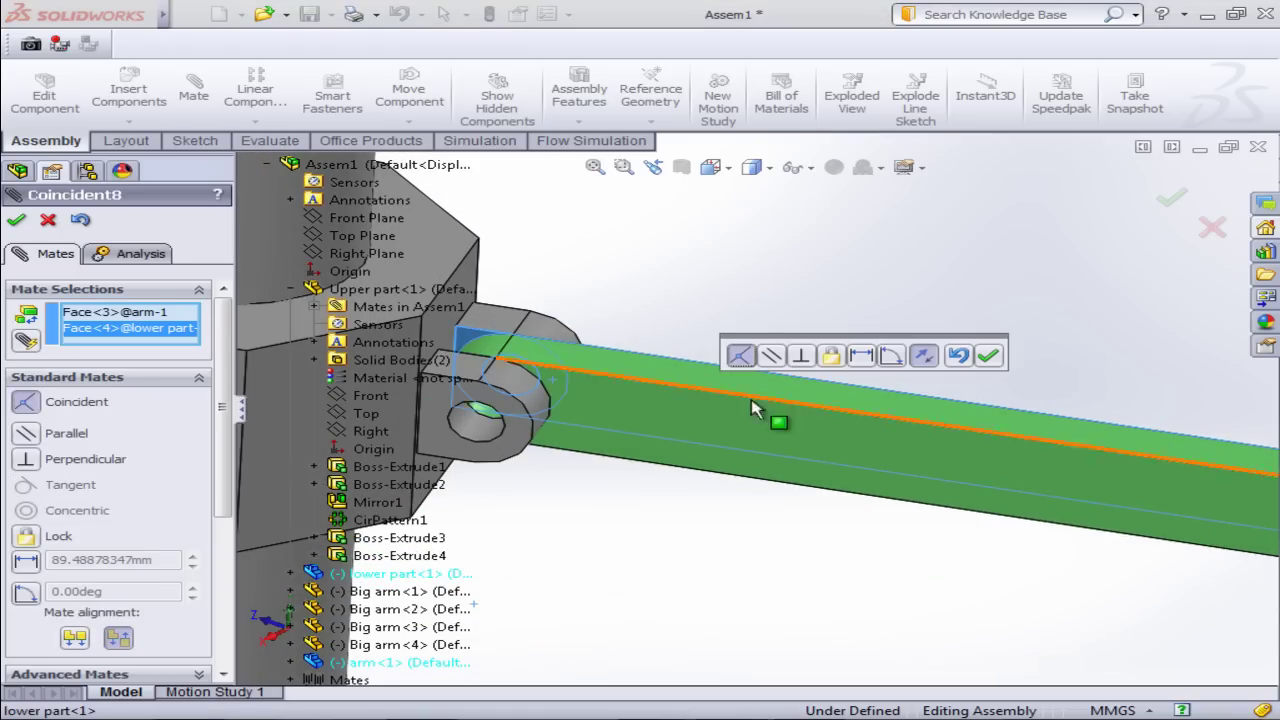
left_click(988, 360)
scroll(980, 380, "up", 2)
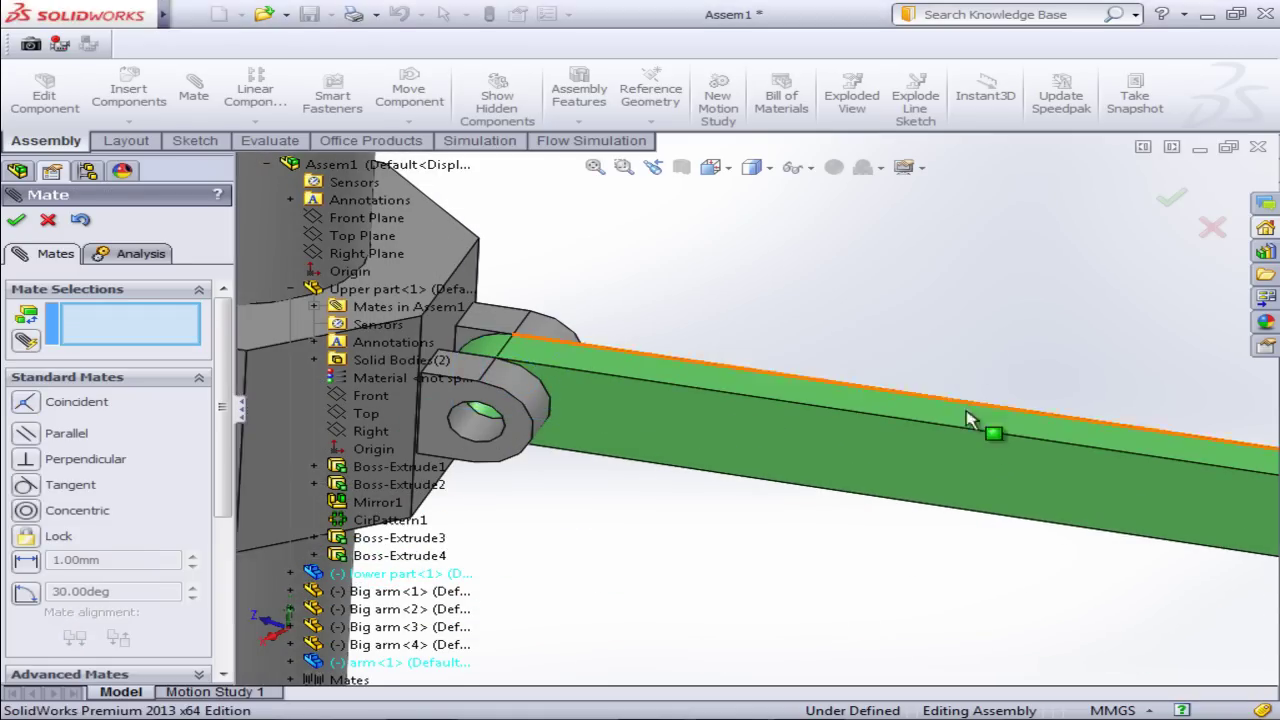
scroll(943, 486, "up", 3)
scroll(943, 488, "up", 3)
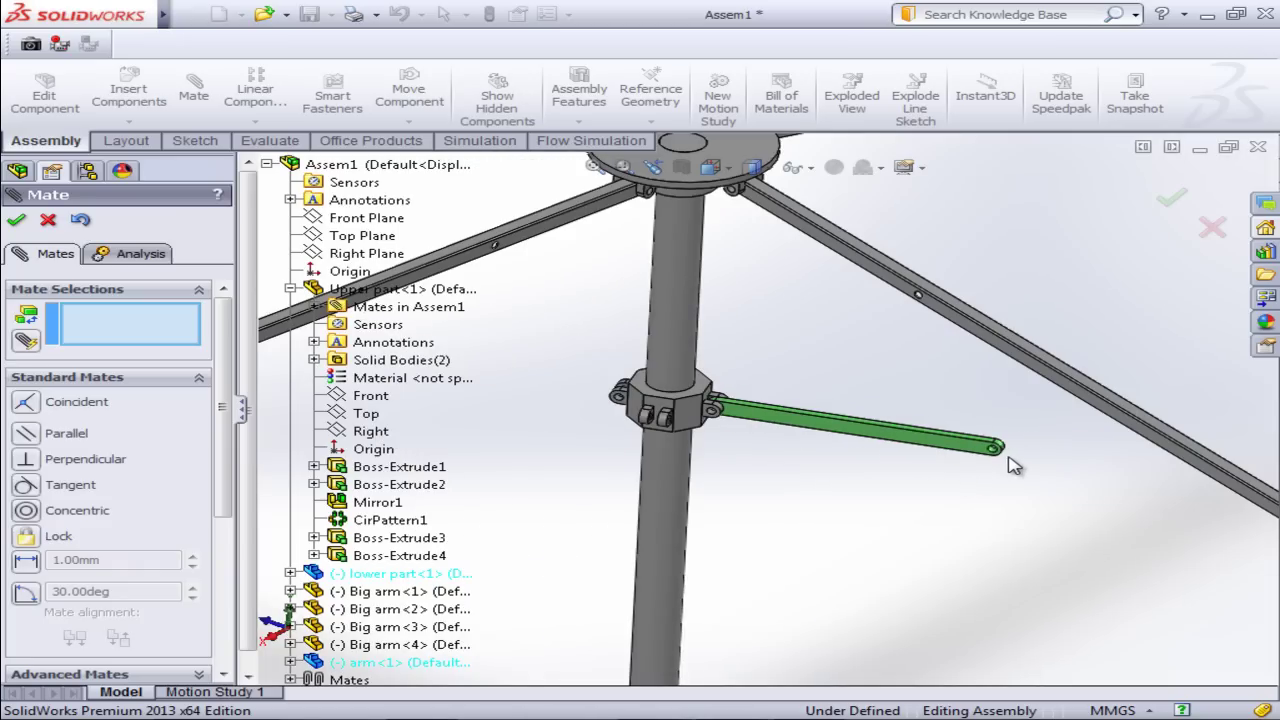
Step: Mate the green arm's free-end hole concentric with a hole in Big arm<2>
scroll(1008, 465, "down", 3)
scroll(957, 480, "down", 3)
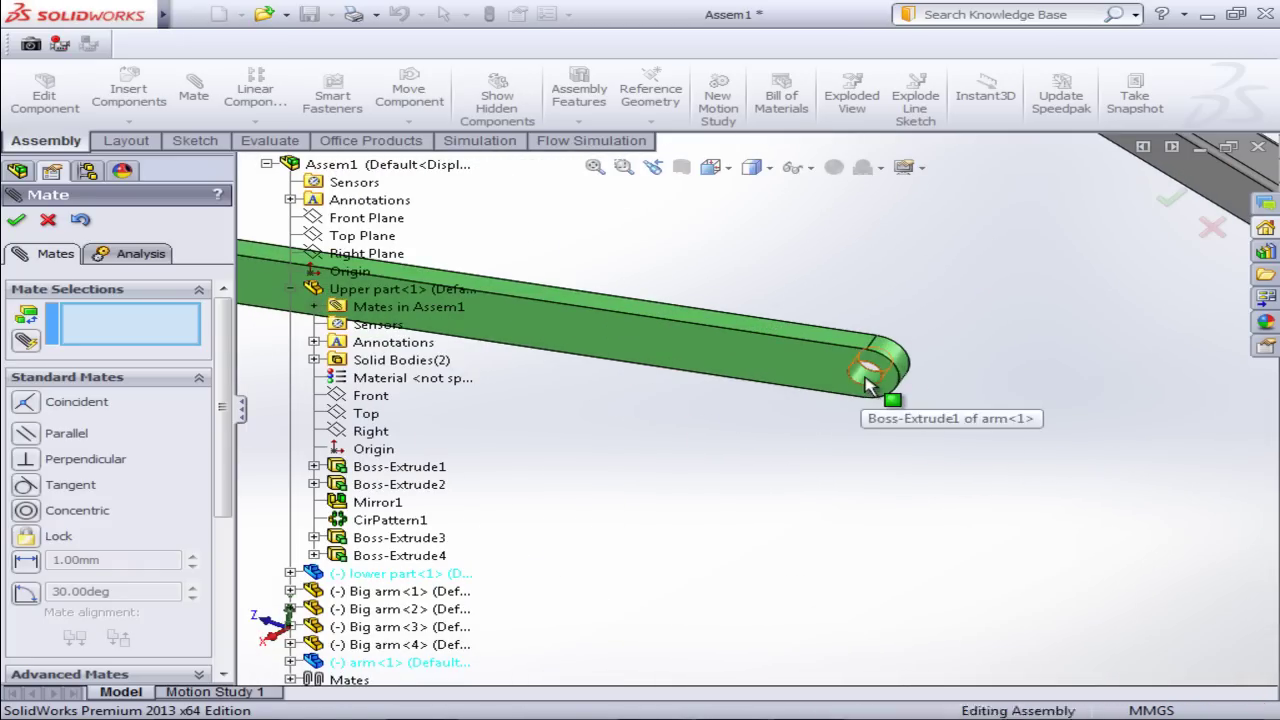
scroll(900, 352, "up", 3)
scroll(908, 354, "up", 2)
middle_click_drag(750, 327, 786, 272)
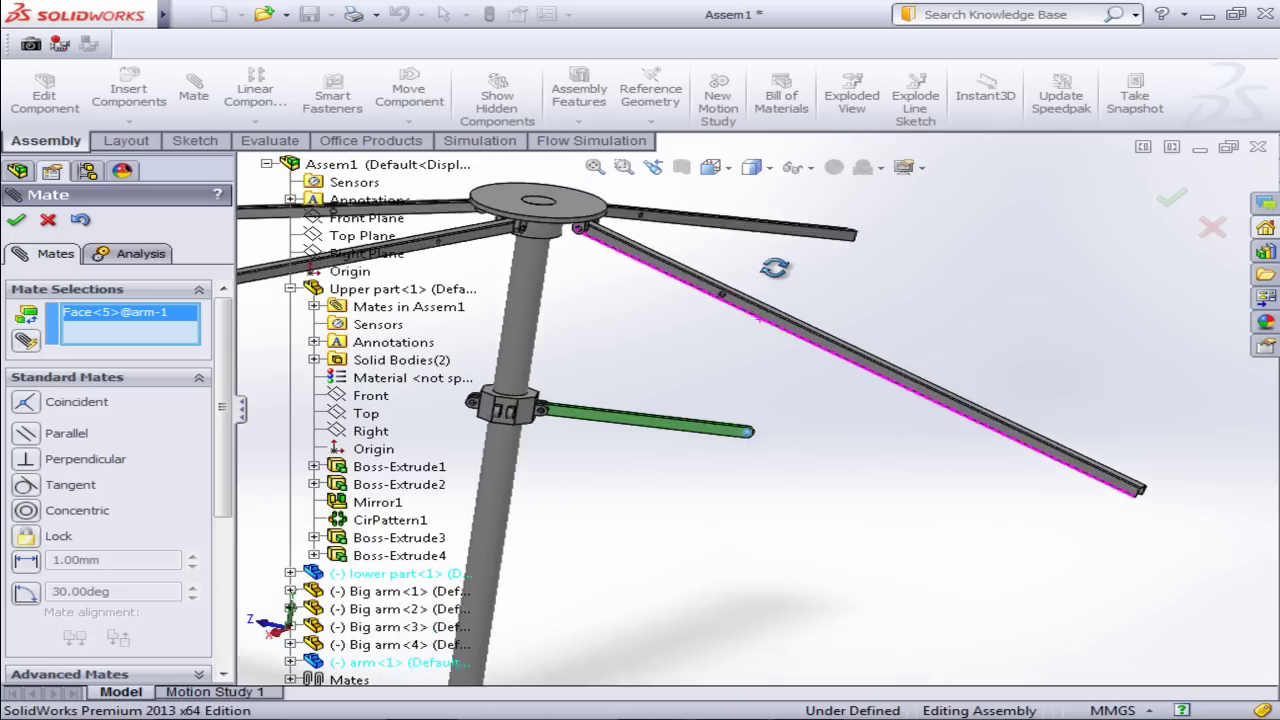
scroll(737, 314, "down", 3)
scroll(730, 363, "down", 3)
scroll(737, 392, "down", 3)
scroll(737, 392, "down", 3)
scroll(765, 376, "down", 1)
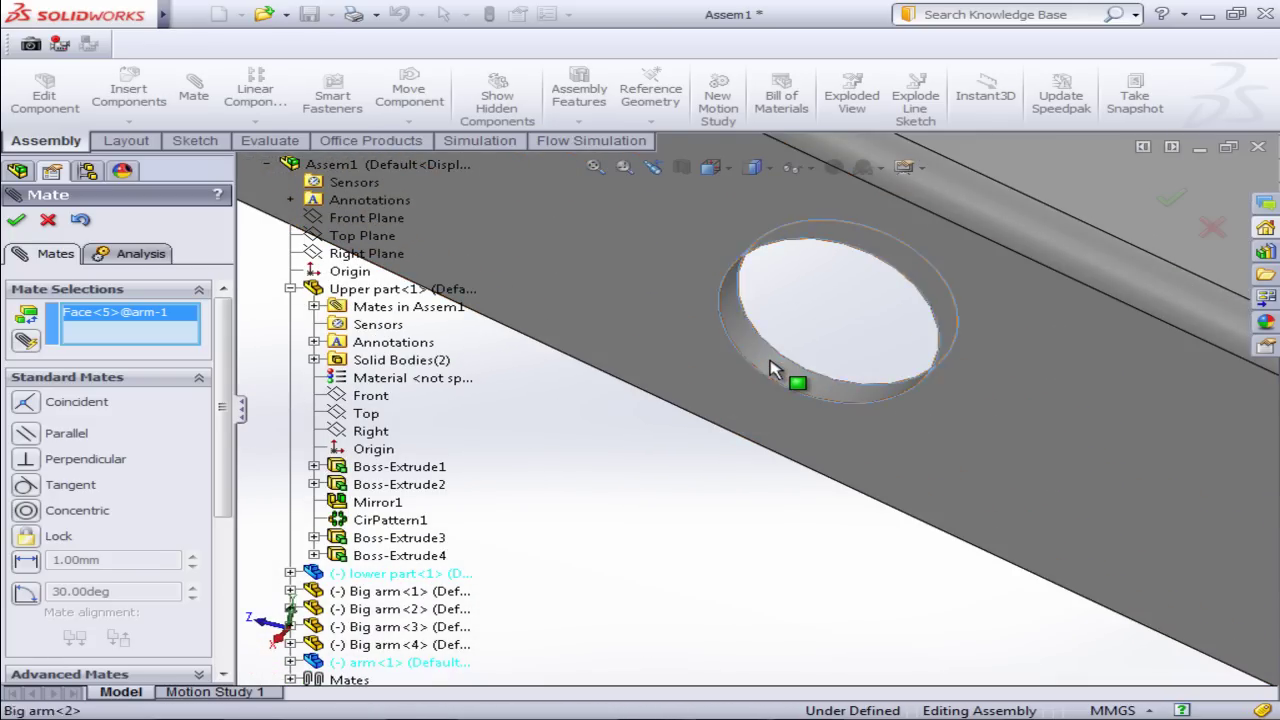
left_click(772, 370)
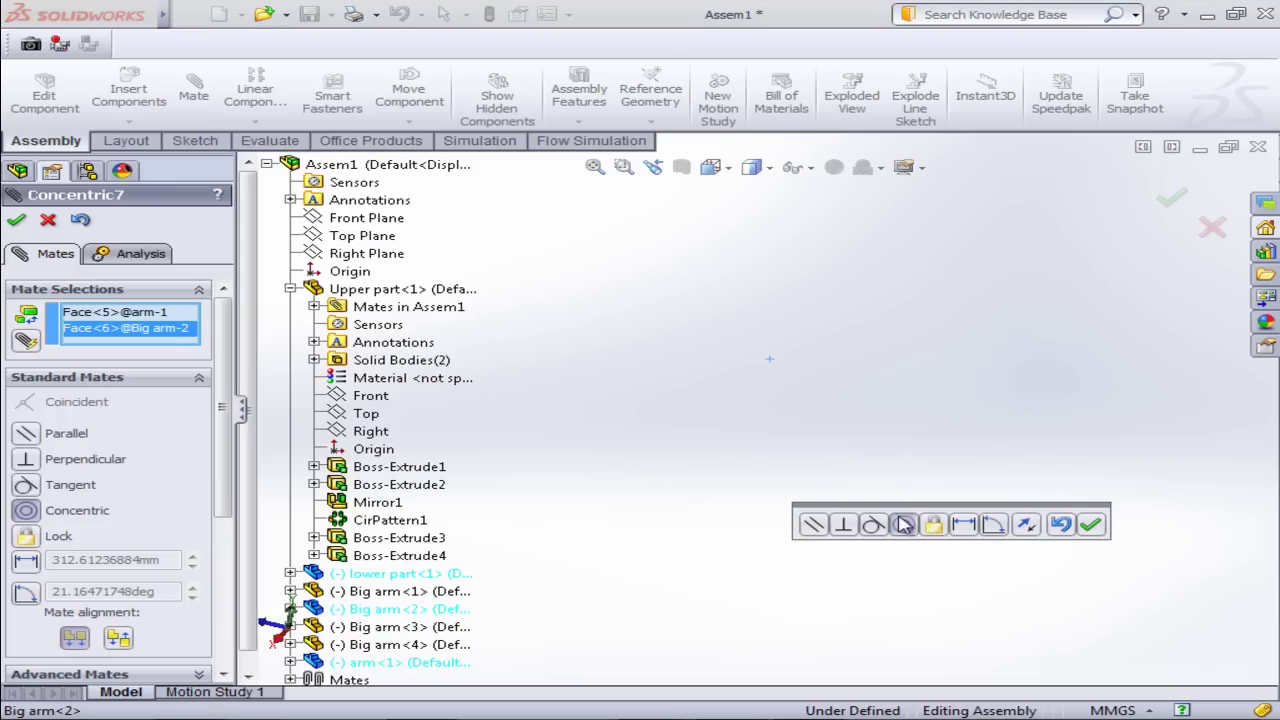
scroll(930, 460, "up", 2)
scroll(930, 460, "up", 3)
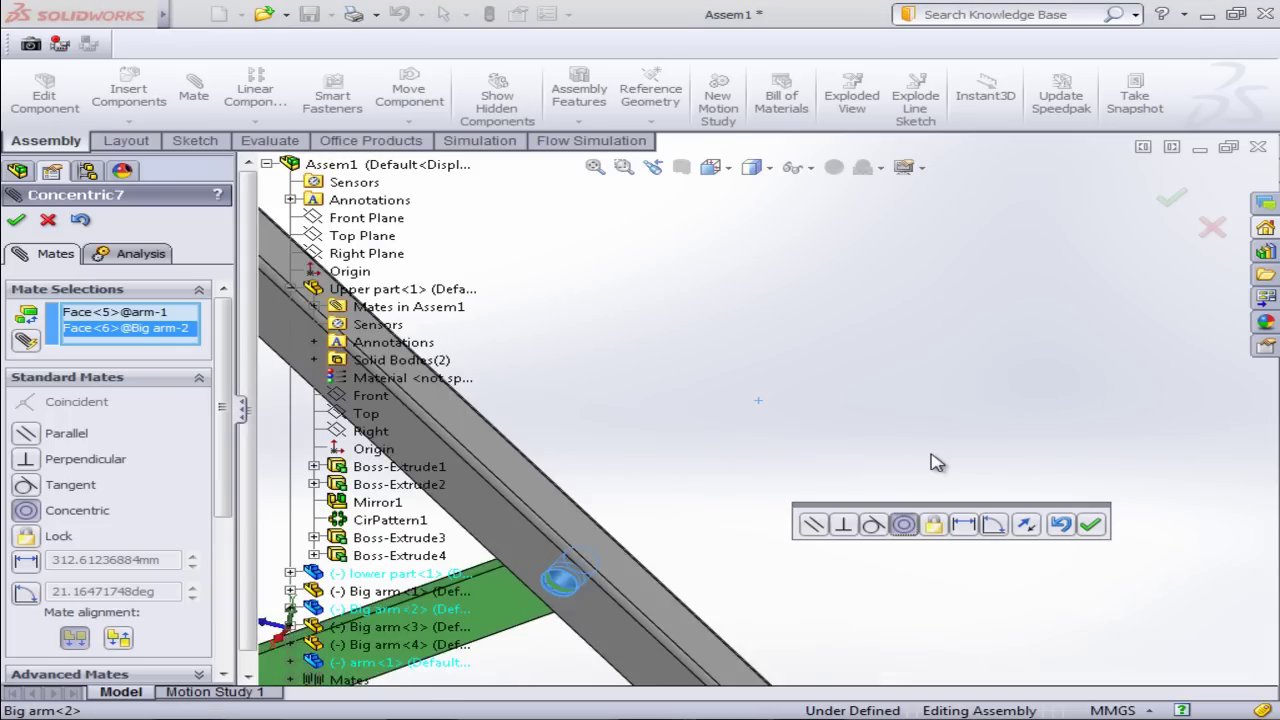
scroll(930, 460, "up", 3)
scroll(935, 462, "up", 3)
scroll(935, 462, "up", 2)
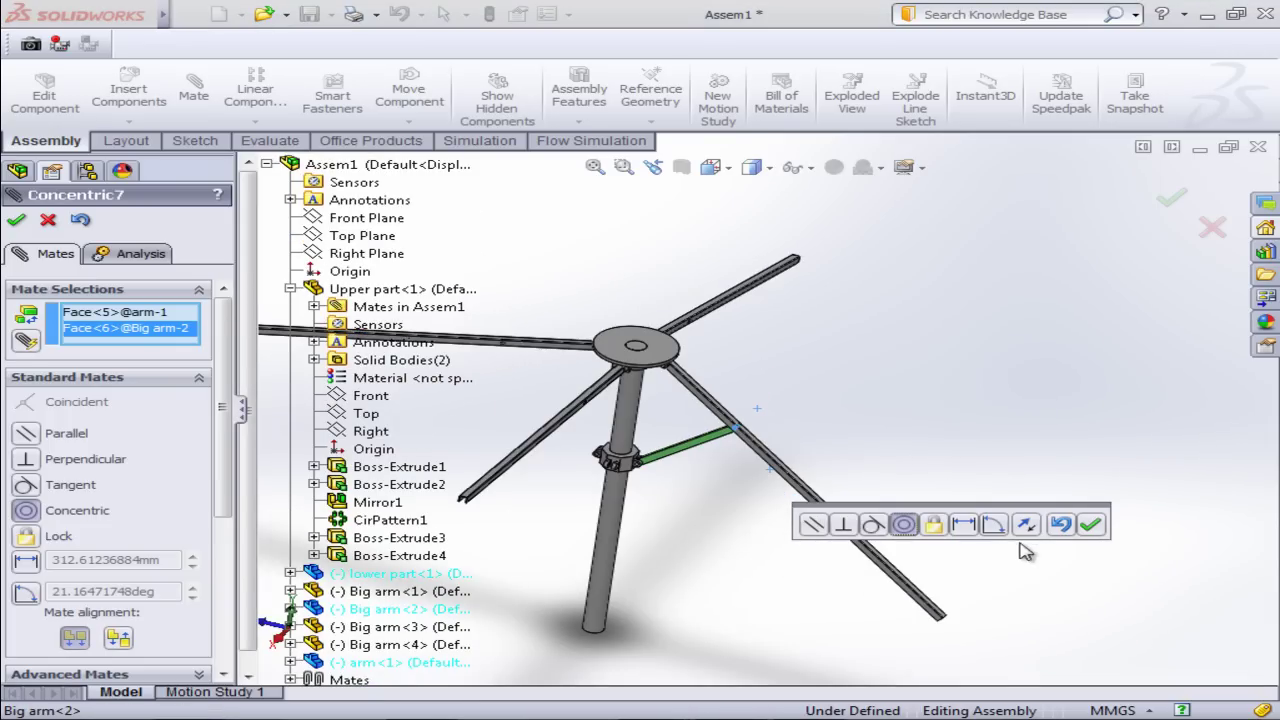
left_click(1092, 527)
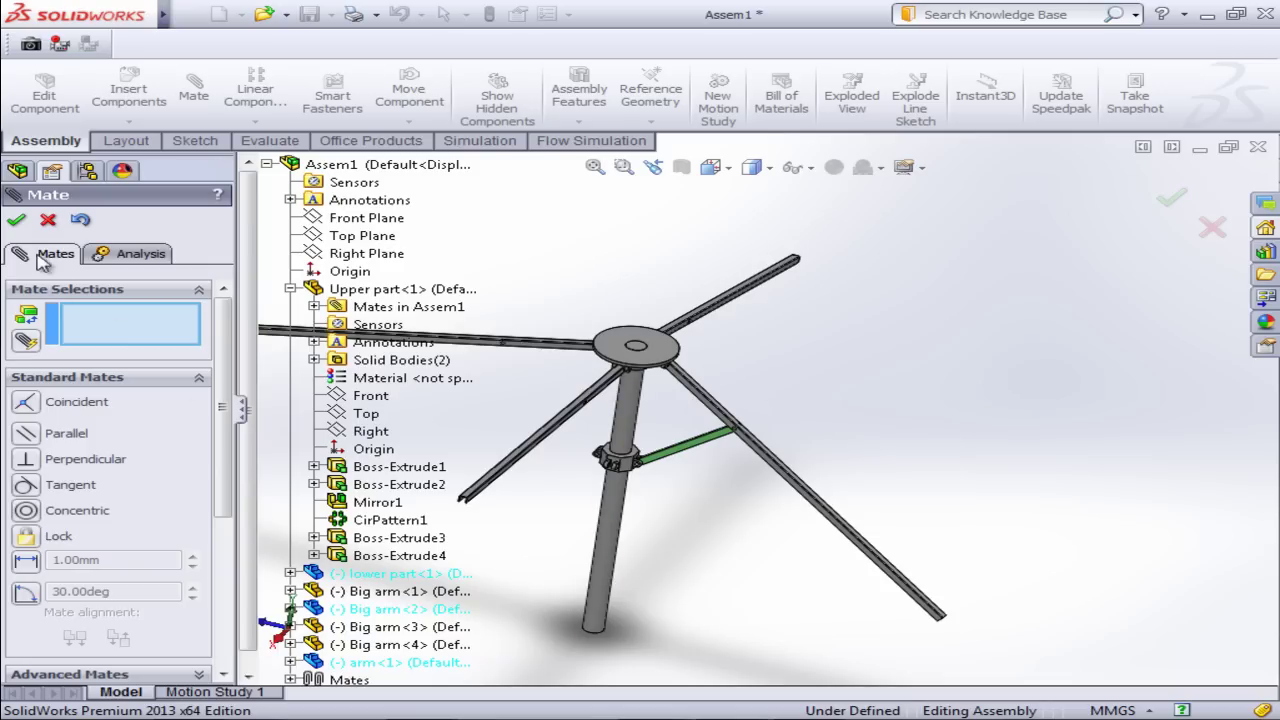
Step: Close the Mate settings and zoom in on the green link
left_click(20, 224)
scroll(677, 523, "up", 2)
mouse_move(677, 523)
middle_mouse_down()
mouse_move(635, 485)
mouse_move(705, 480)
middle_mouse_up()
scroll(734, 446, "down", 2)
scroll(728, 425, "down", 3)
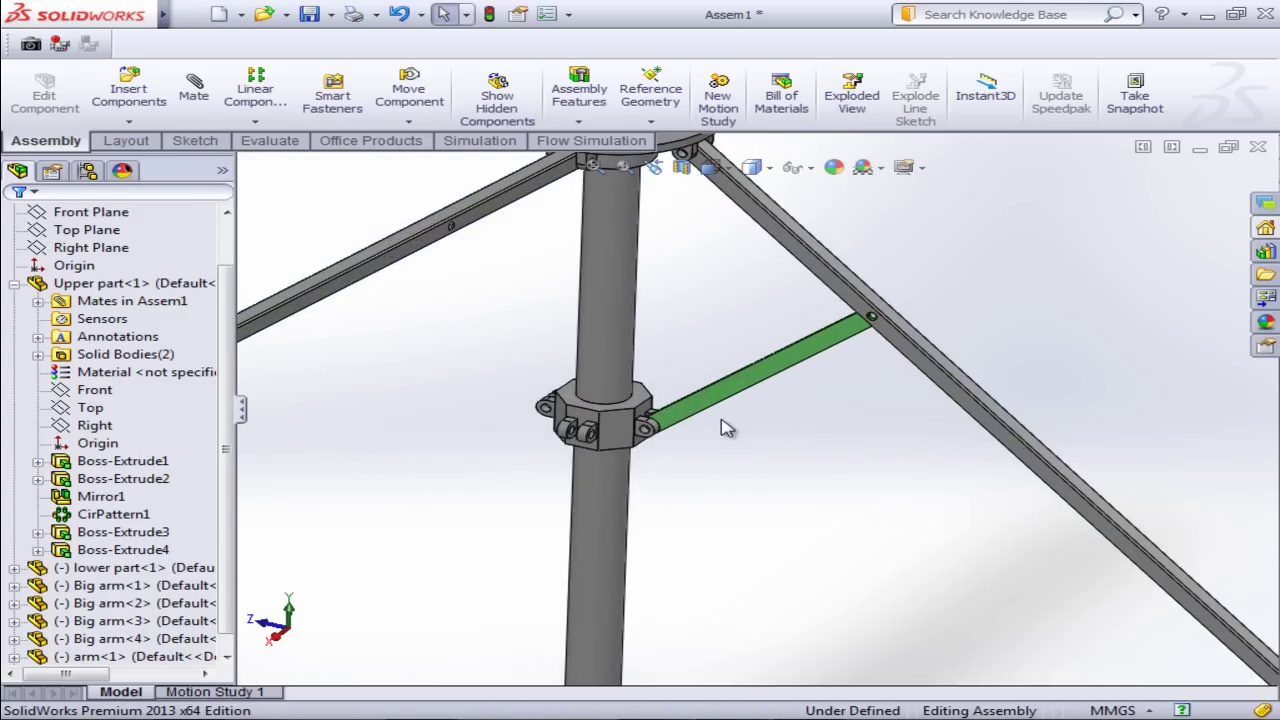
scroll(727, 428, "down", 1)
scroll(727, 428, "down", 2)
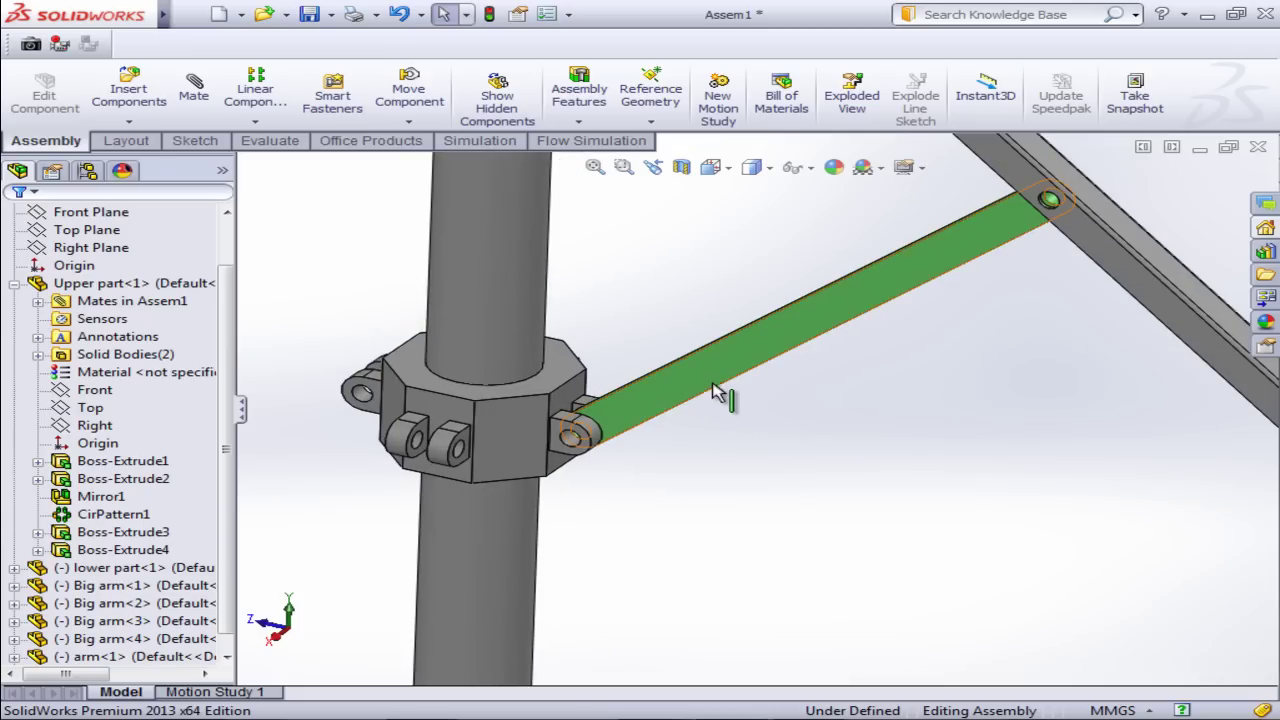
Step: Start Copy with Mates on the green link from its context menu
right_click(716, 384)
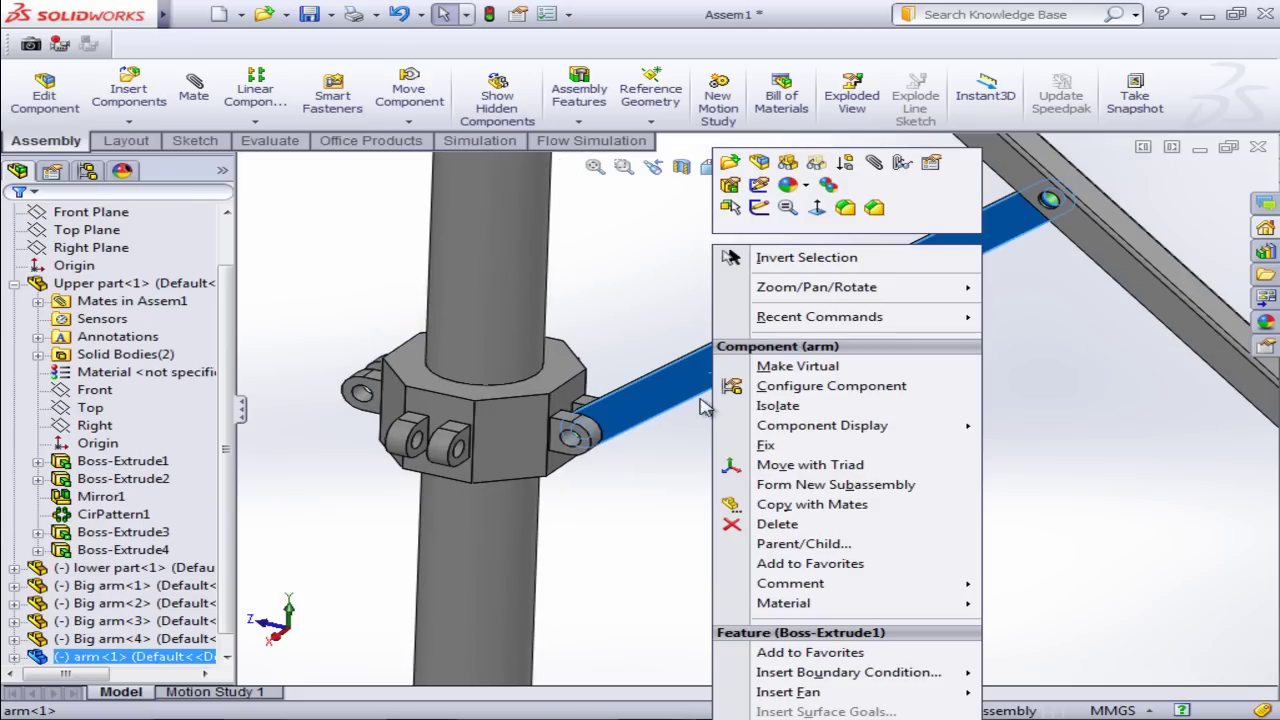
left_click(765, 505)
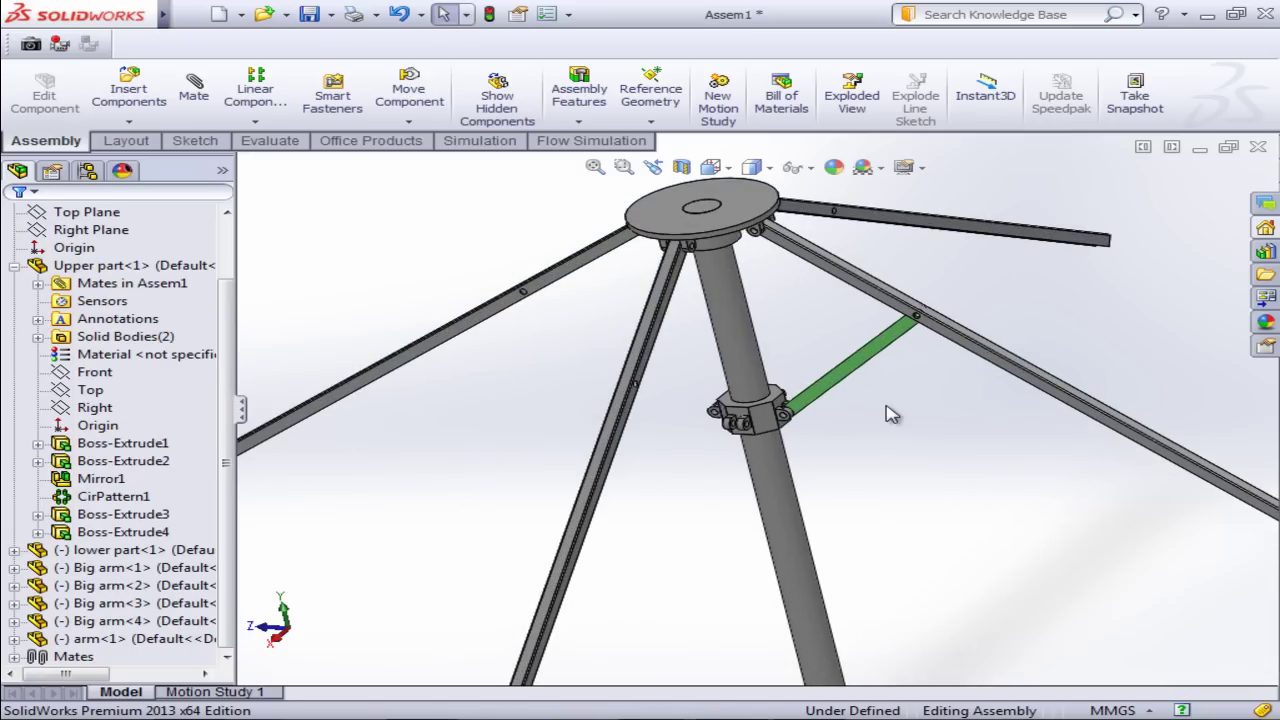
right_click(838, 390)
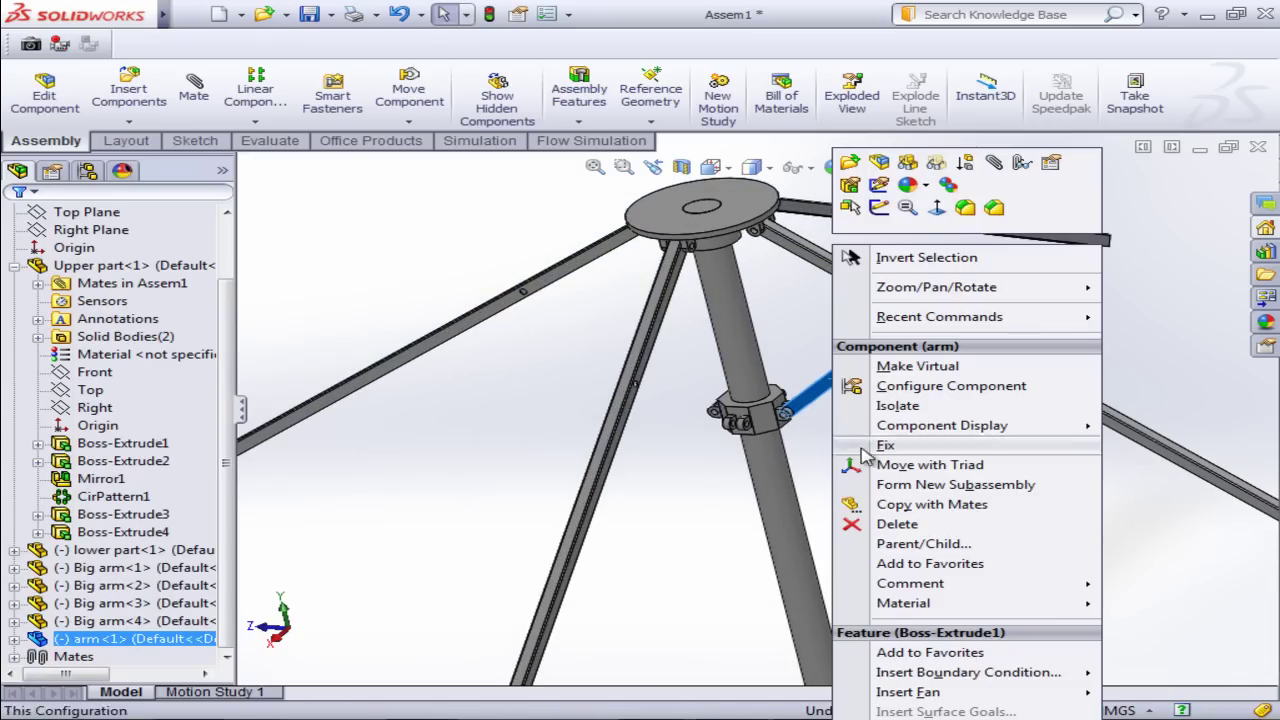
left_click(904, 507)
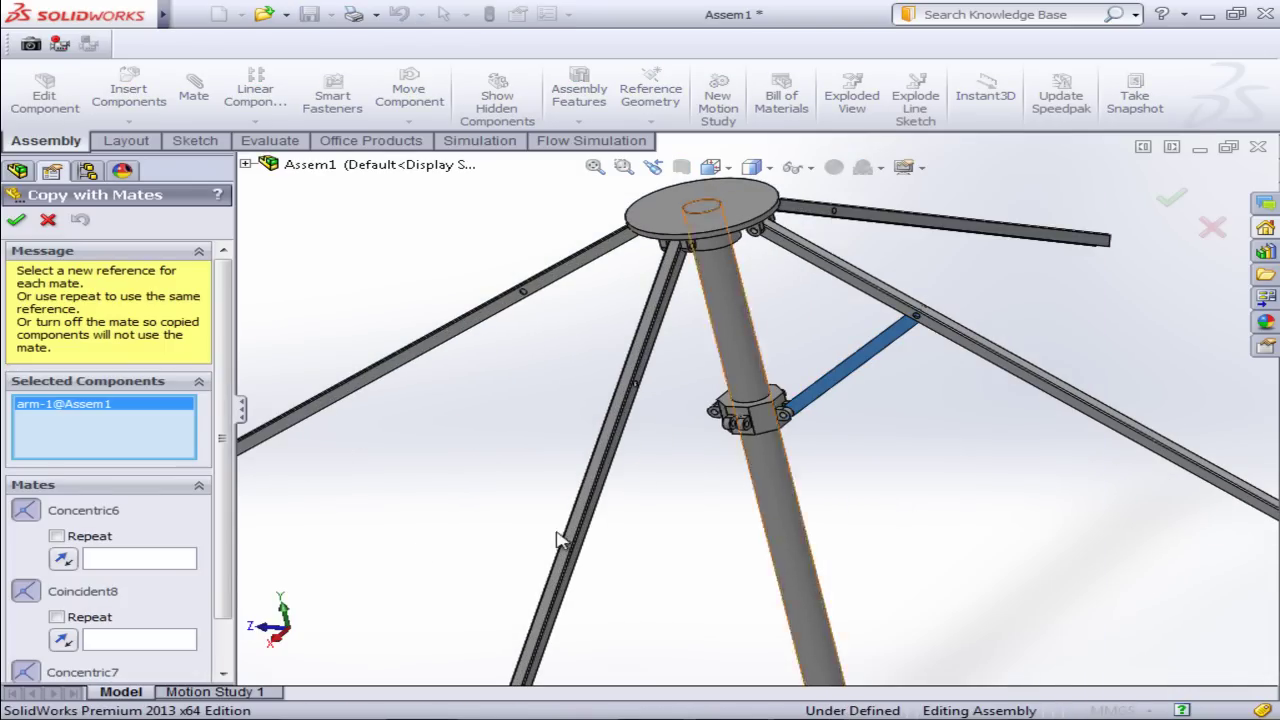
Step: Begin new mate references and pin Concentric6 of the copied link to the collar's next lug hole
left_click(188, 563)
scroll(748, 425, "down", 4)
scroll(748, 428, "down", 2)
scroll(750, 432, "down", 2)
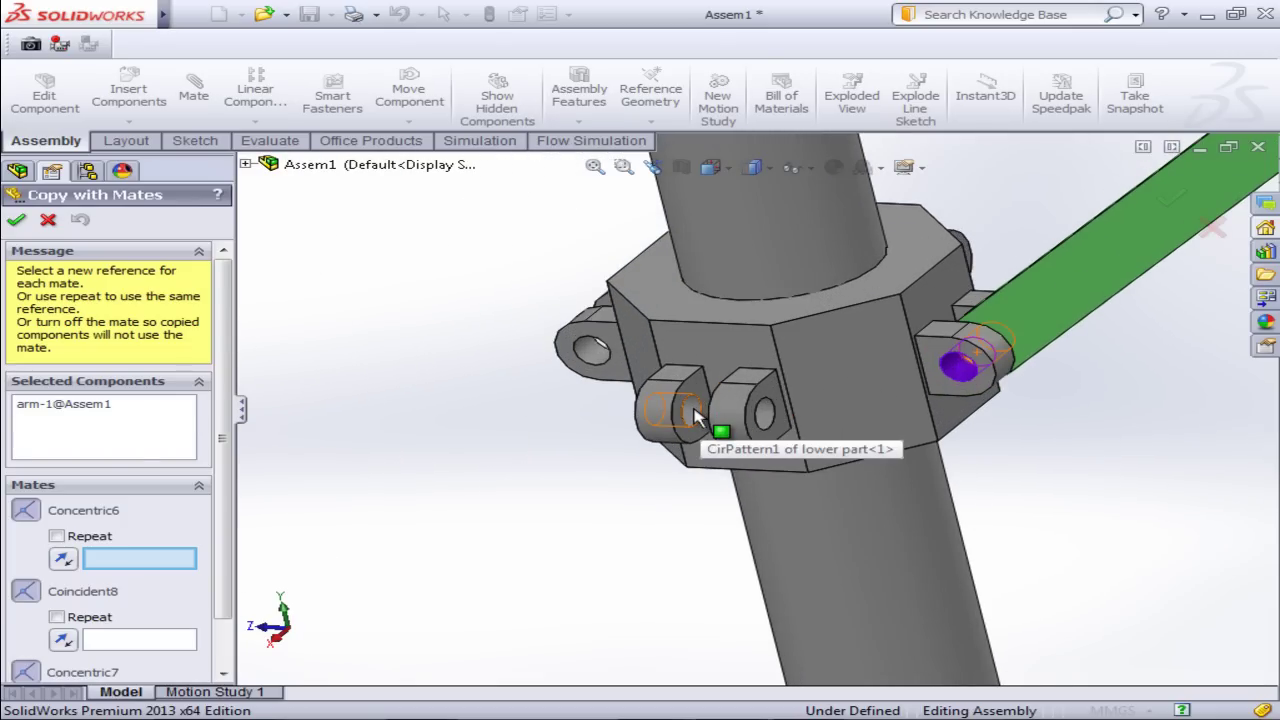
left_click(697, 418)
scroll(630, 480, "up", 2)
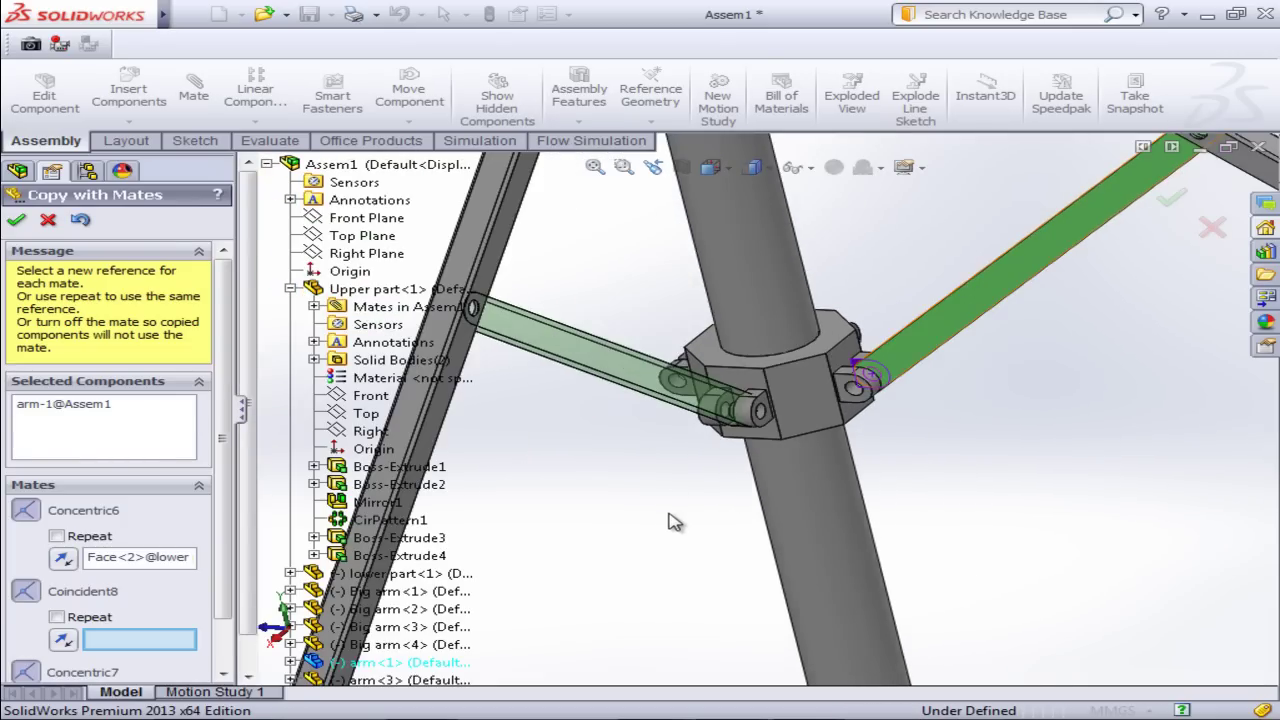
scroll(655, 535, "up", 2)
middle_click_drag(638, 550, 755, 445)
scroll(755, 445, "down", 2)
scroll(755, 445, "down", 2)
scroll(755, 445, "down", 2)
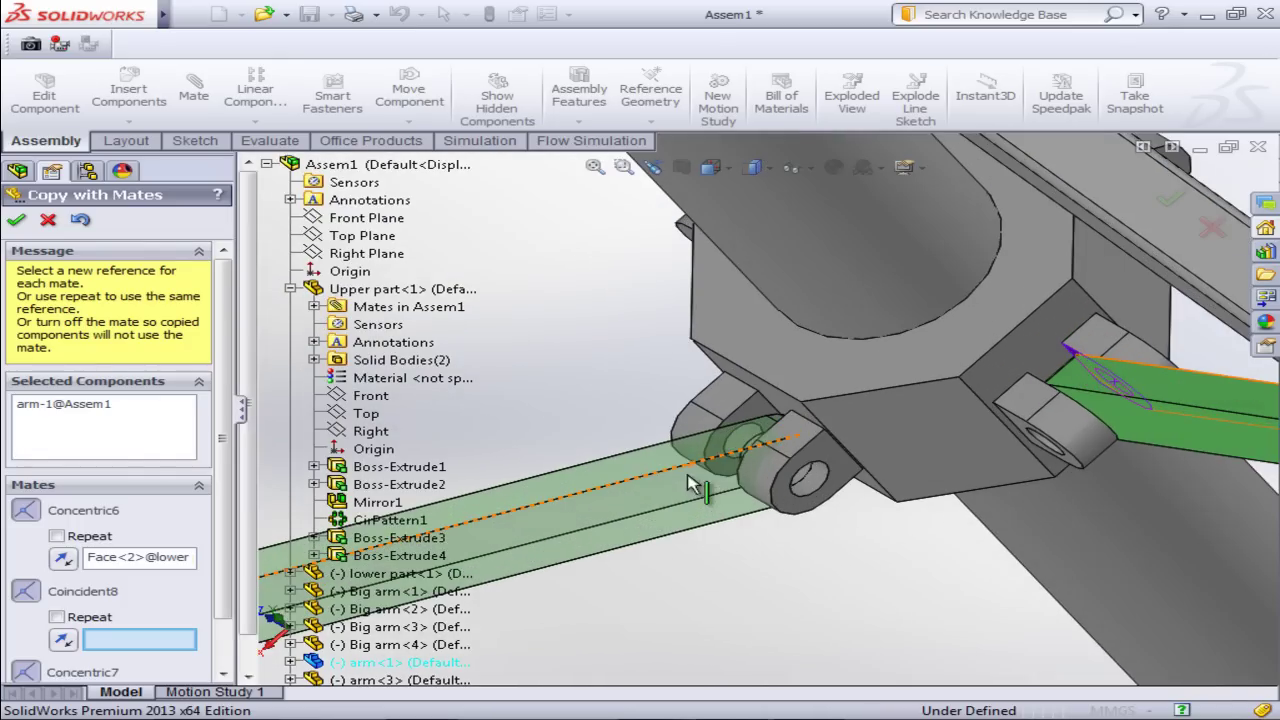
scroll(755, 445, "down", 2)
Step: Use the lug face for Coincident8 and Big arm<3>'s hole for Concentric7
left_click(762, 398)
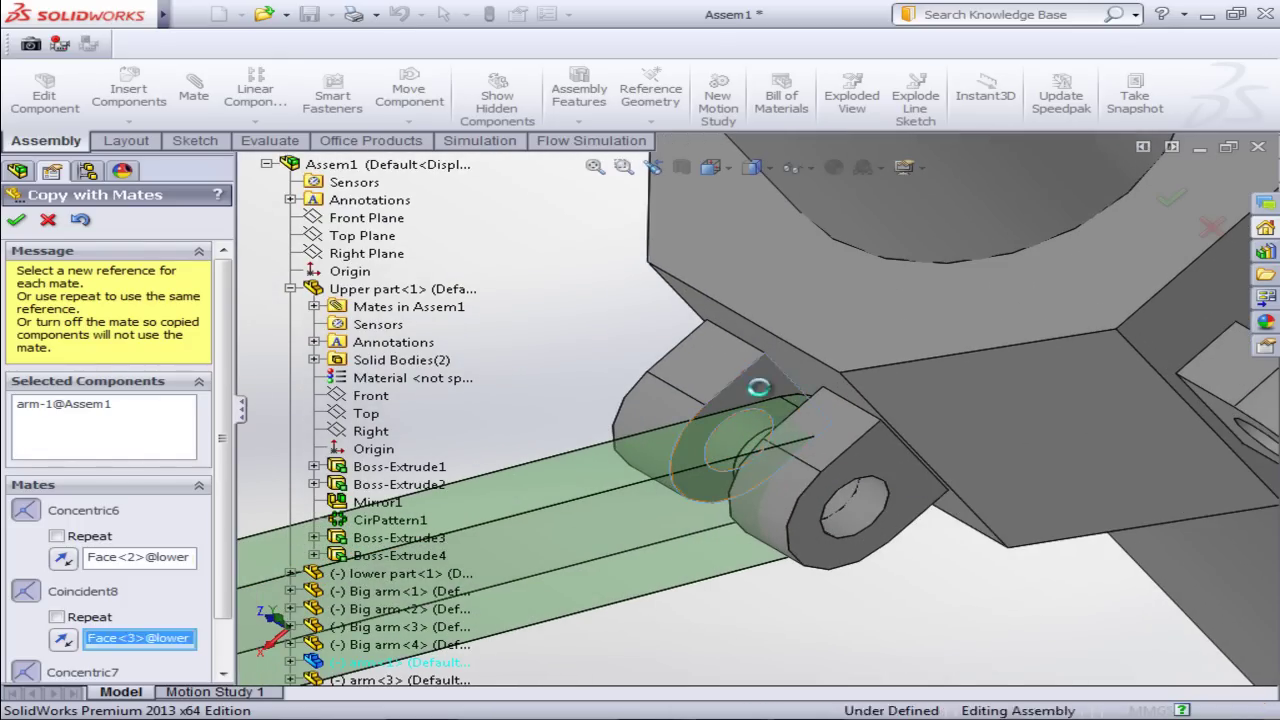
scroll(808, 538, "down", 2)
scroll(912, 556, "up", 2)
scroll(905, 548, "up", 2)
scroll(855, 538, "up", 2)
scroll(228, 625, "down", 2)
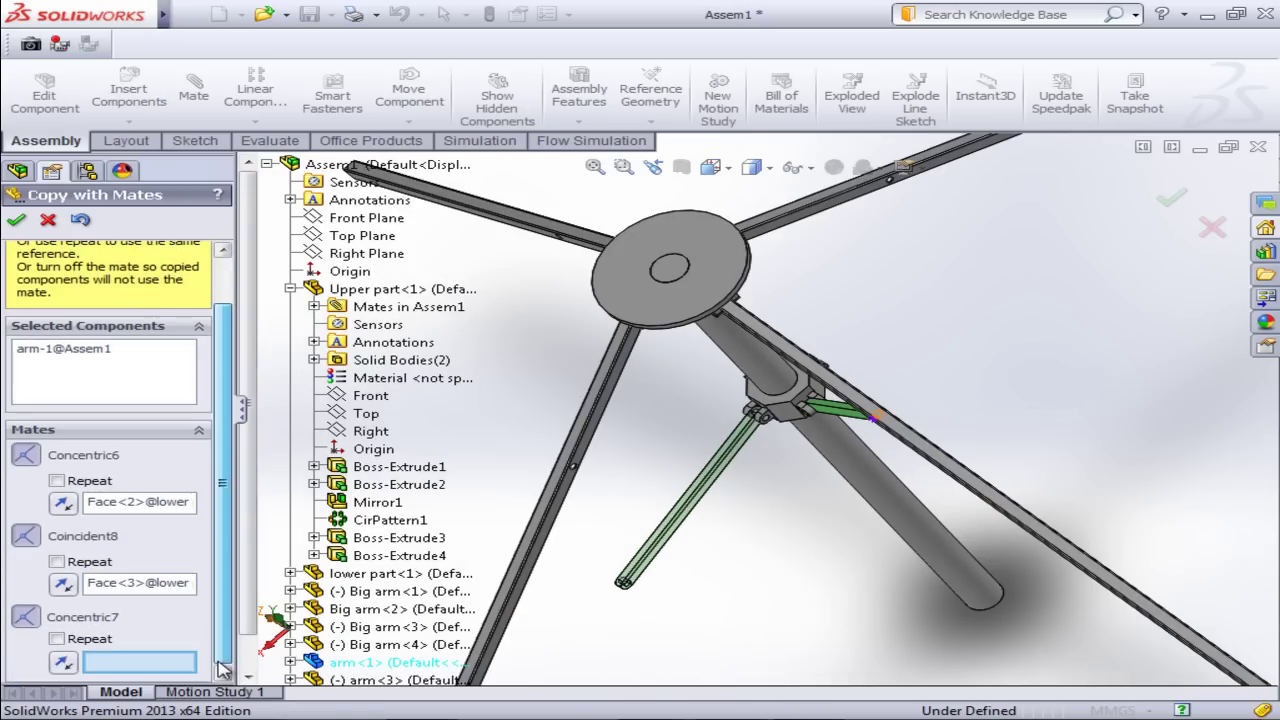
scroll(630, 485, "down", 2)
scroll(600, 440, "down", 2)
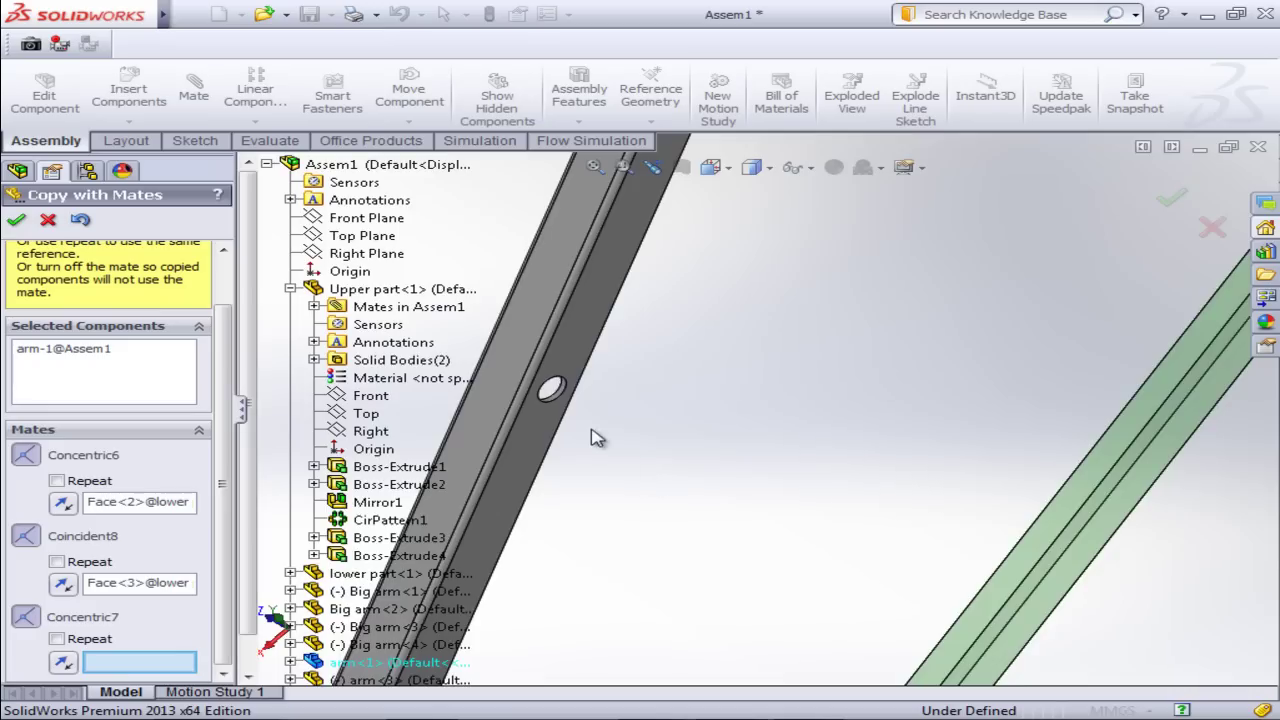
scroll(585, 400, "down", 2)
scroll(580, 385, "down", 2)
left_click(600, 370)
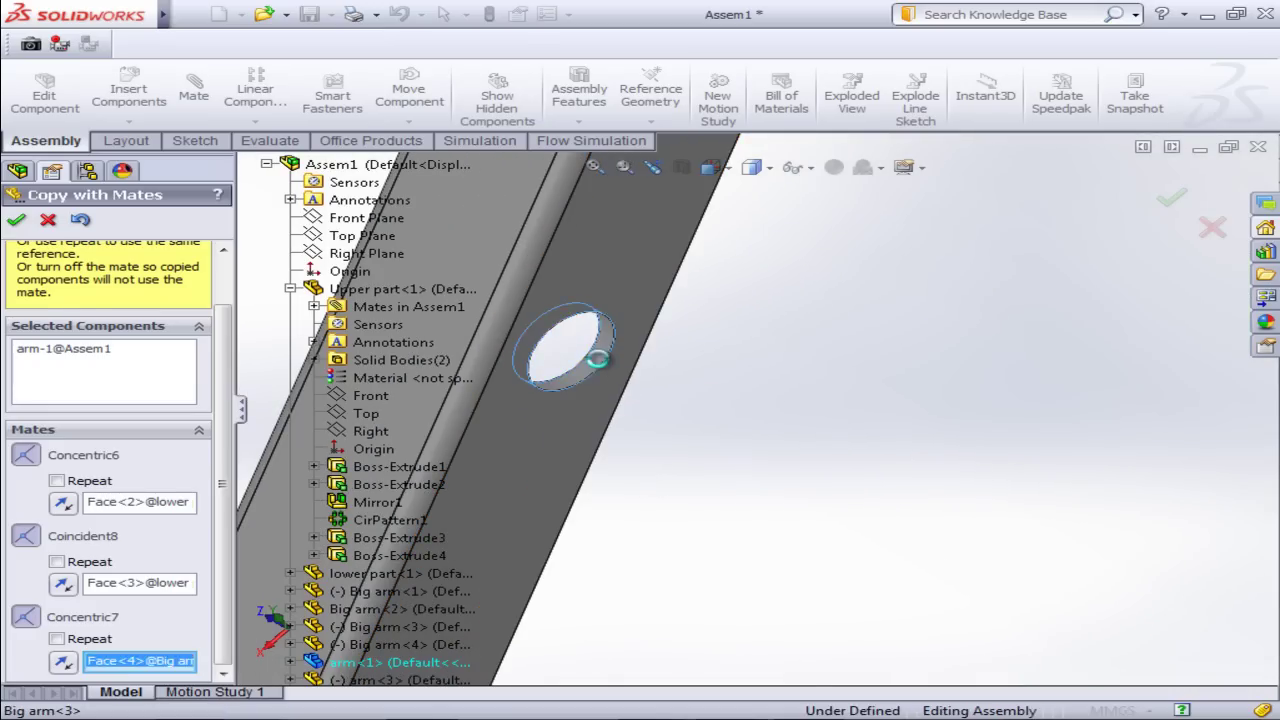
scroll(831, 426, "up", 3)
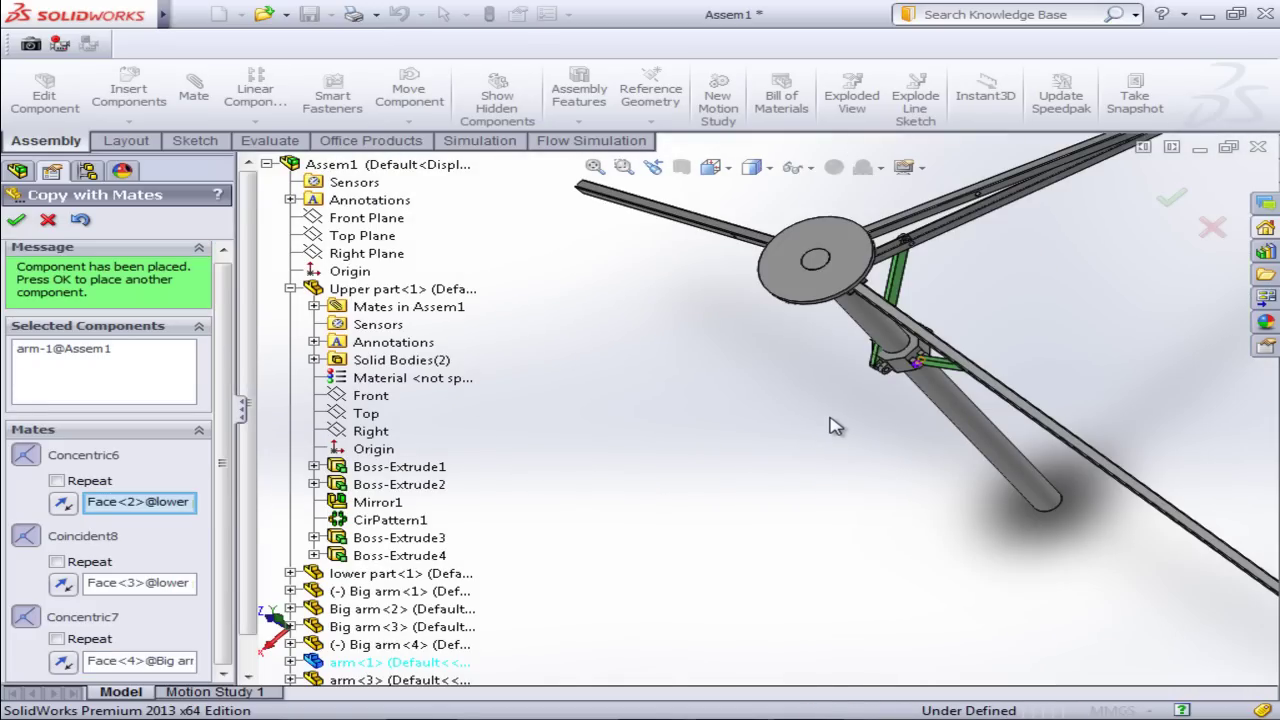
Step: Flip Concentric7's alignment on Big arm<3>'s hole and accept the second green link
mouse_move(932, 256)
middle_mouse_down()
mouse_move(1020, 117)
mouse_move(931, 184)
mouse_move(961, 203)
middle_mouse_up()
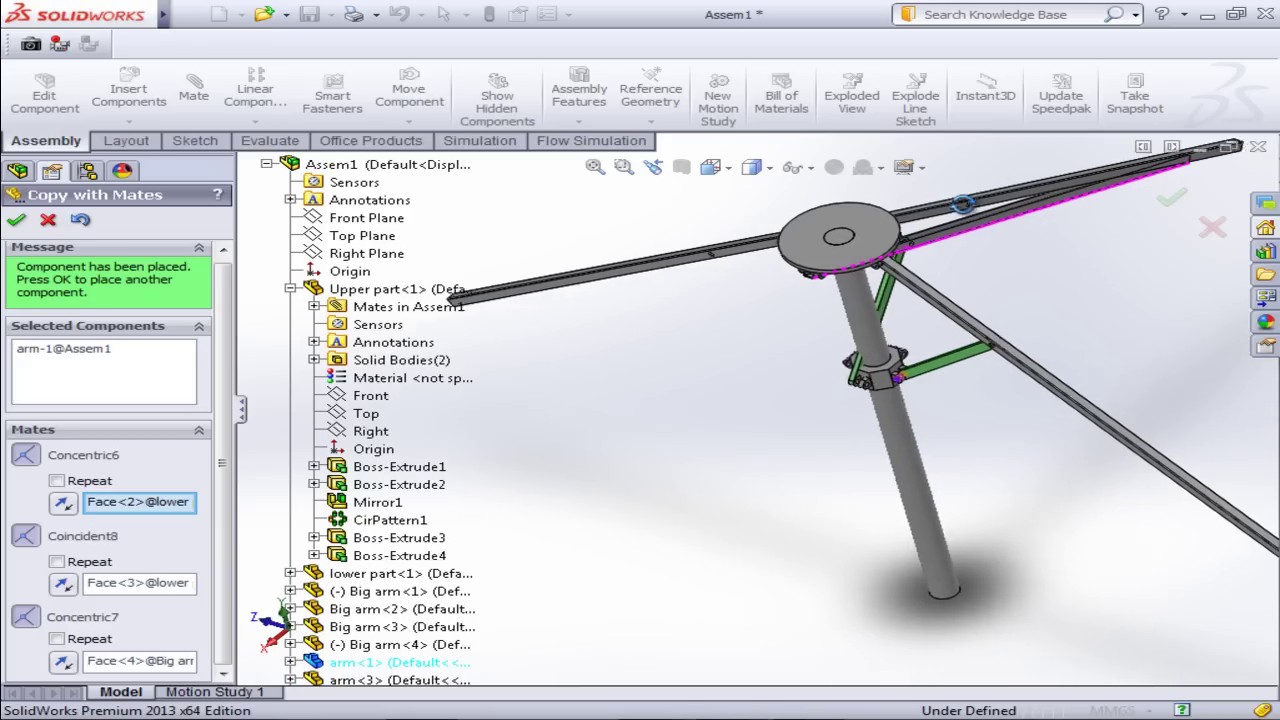
left_click(62, 664)
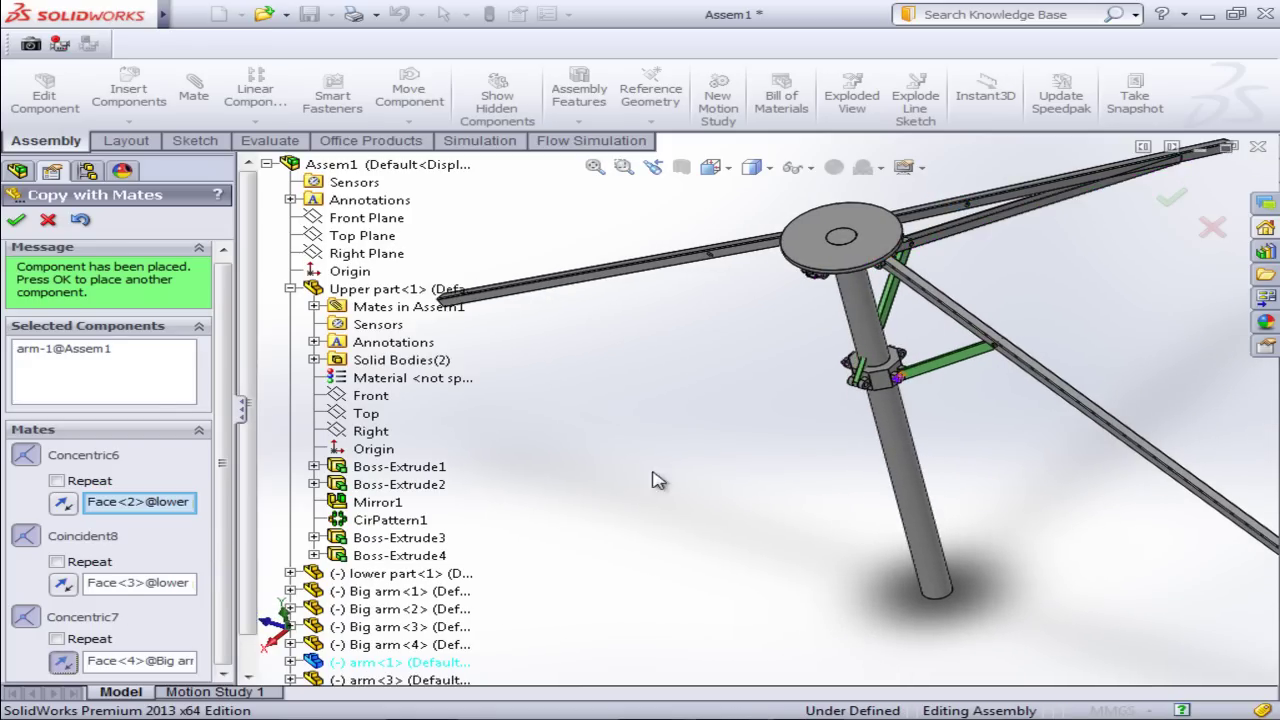
scroll(948, 278, "down", 2)
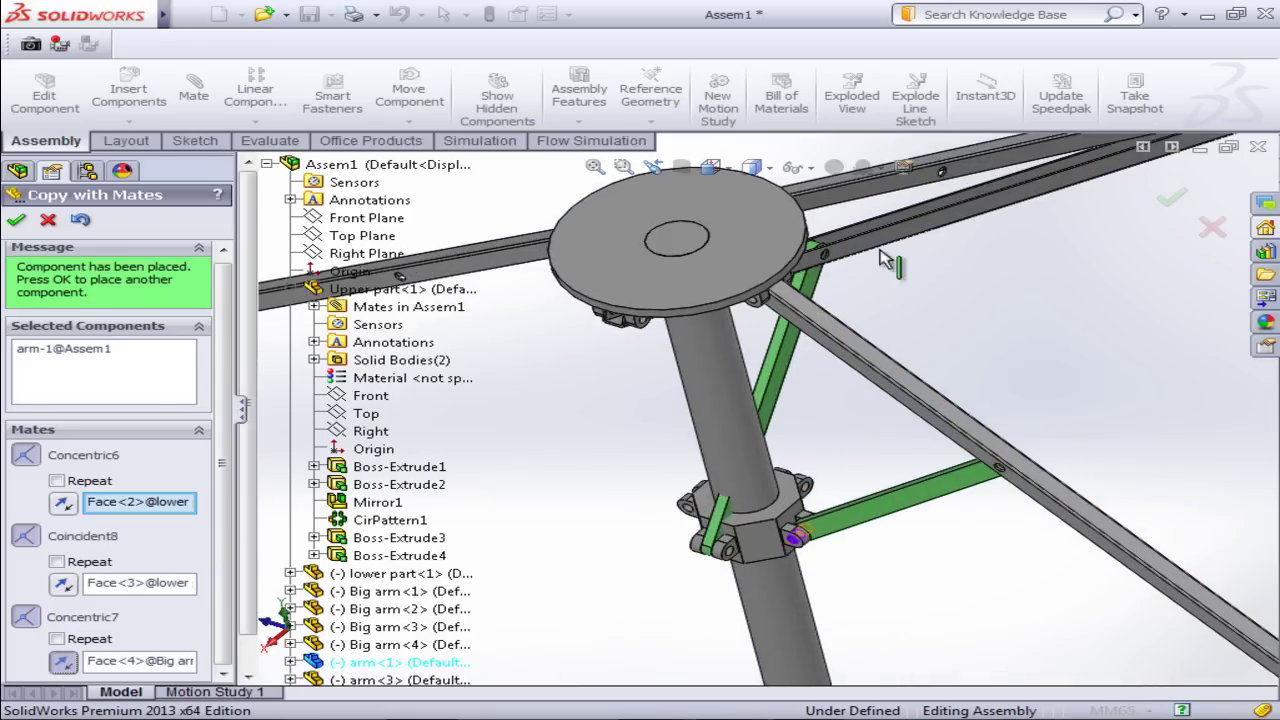
scroll(940, 280, "down", 2)
scroll(900, 282, "down", 2)
scroll(820, 287, "up", 2)
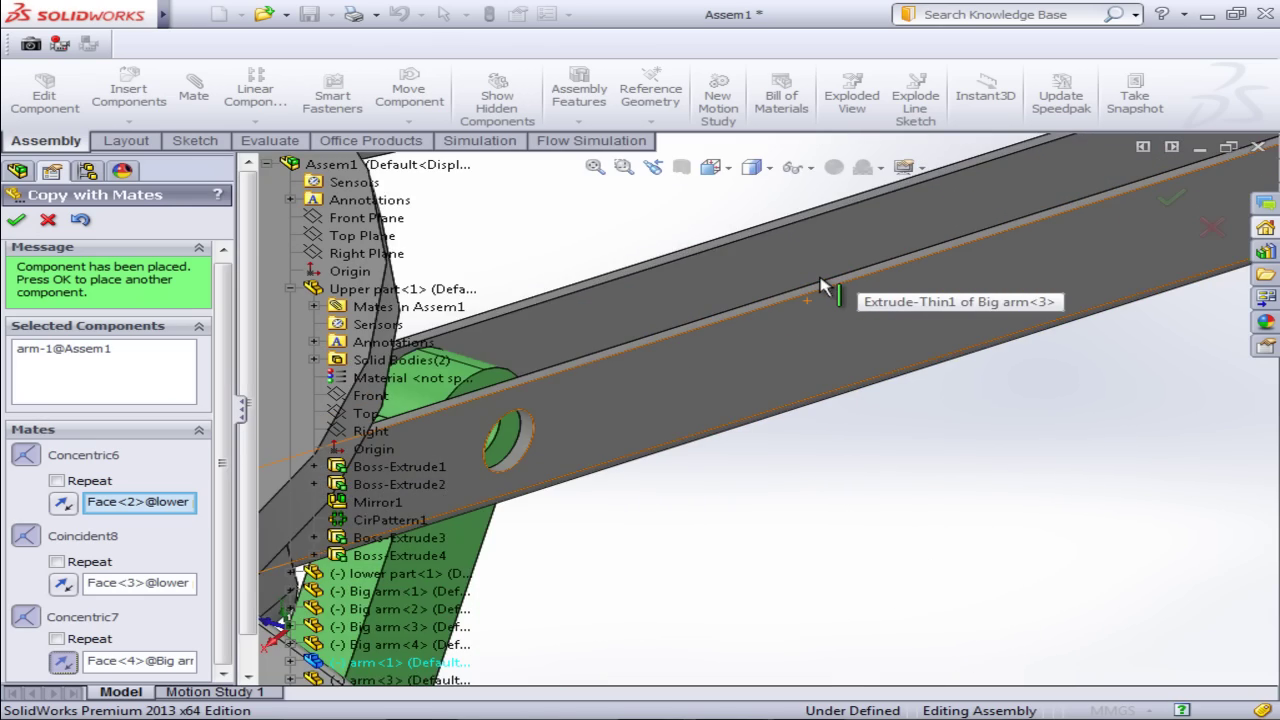
scroll(820, 287, "up", 2)
scroll(820, 287, "up", 2)
scroll(820, 287, "up", 3)
scroll(820, 287, "up", 2)
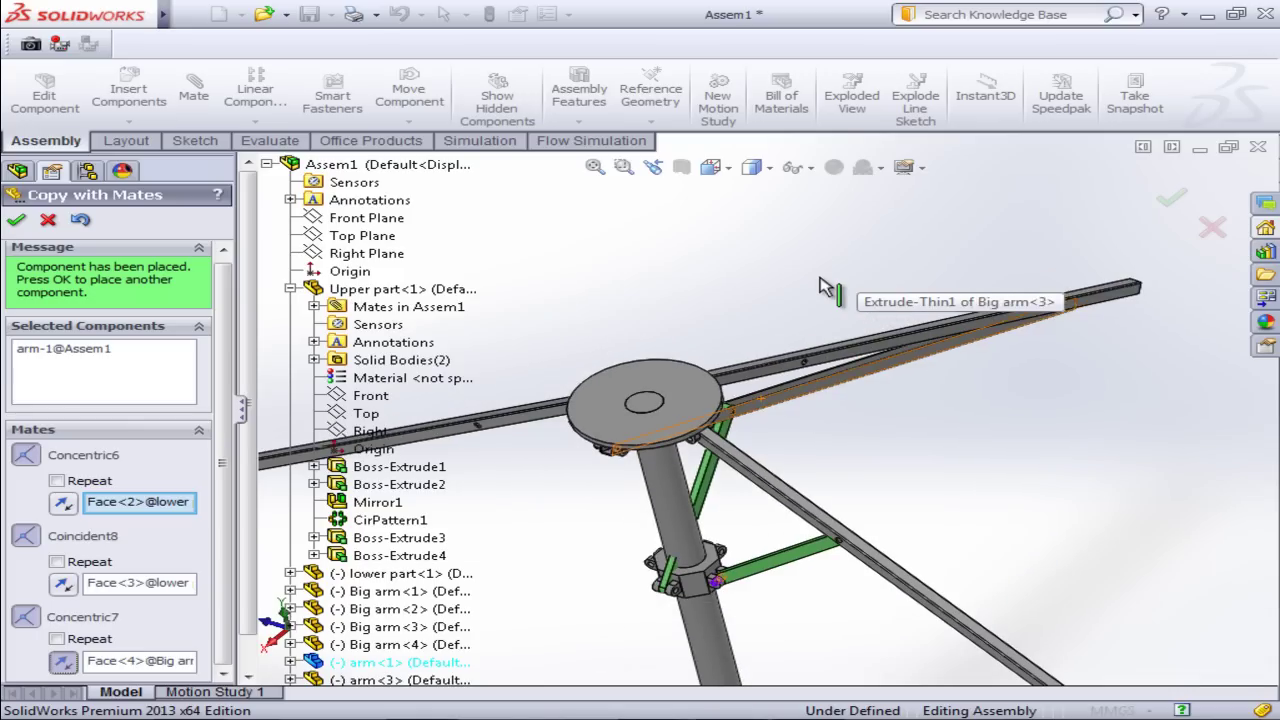
scroll(836, 407, "up", 2)
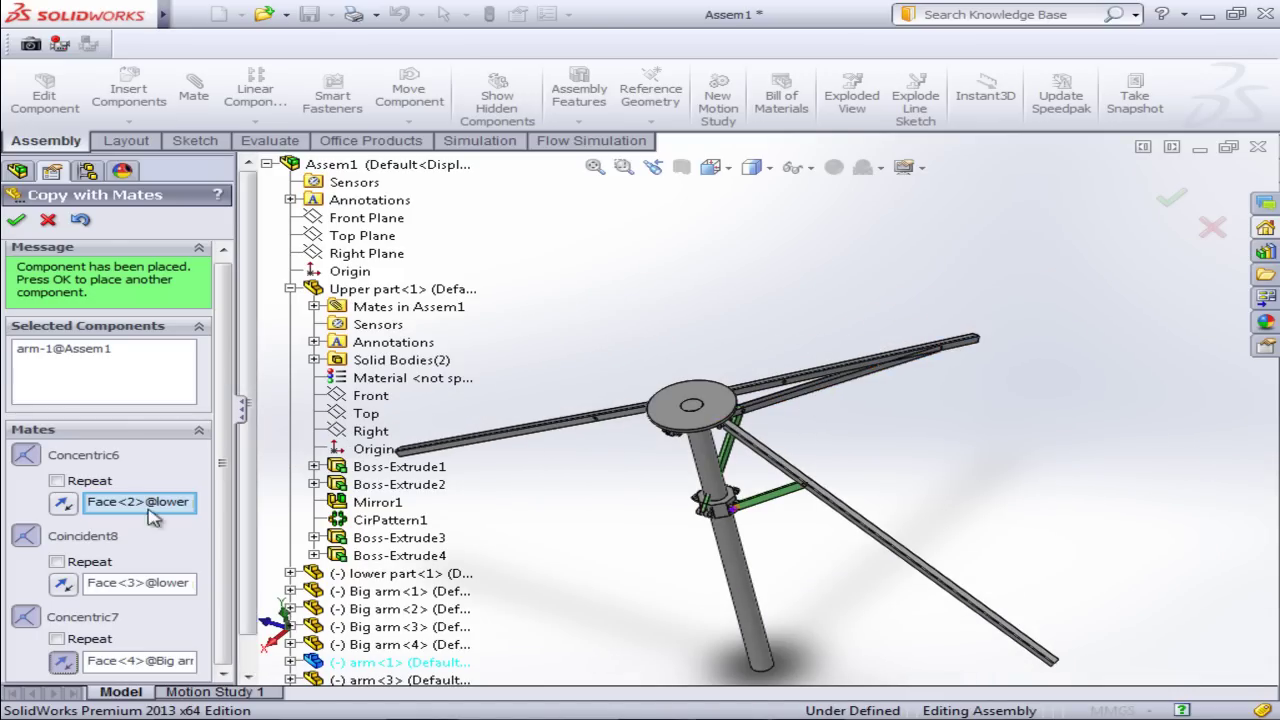
left_click(18, 220)
Step: Swing Big arm<3> to a new position and orbit the tripod to view another side
scroll(790, 415, "down", 2)
scroll(770, 385, "down", 2)
left_click_drag(770, 385, 556, 648)
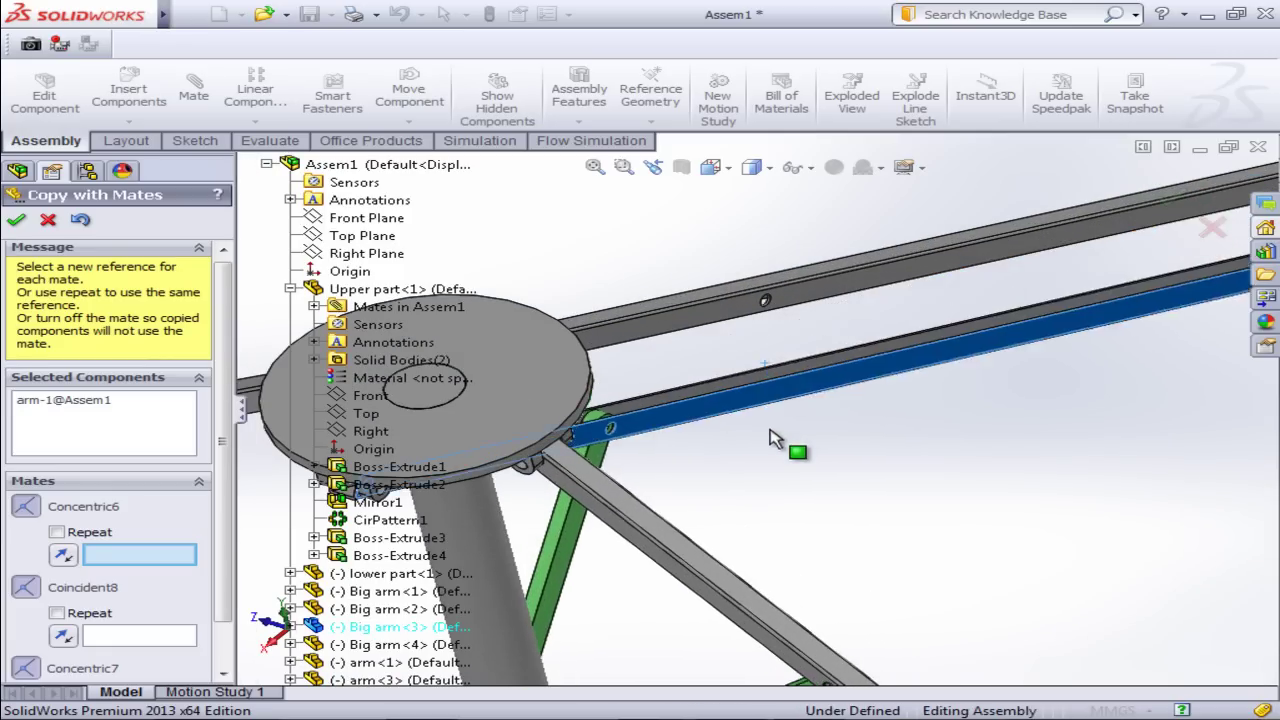
scroll(778, 530, "up", 3)
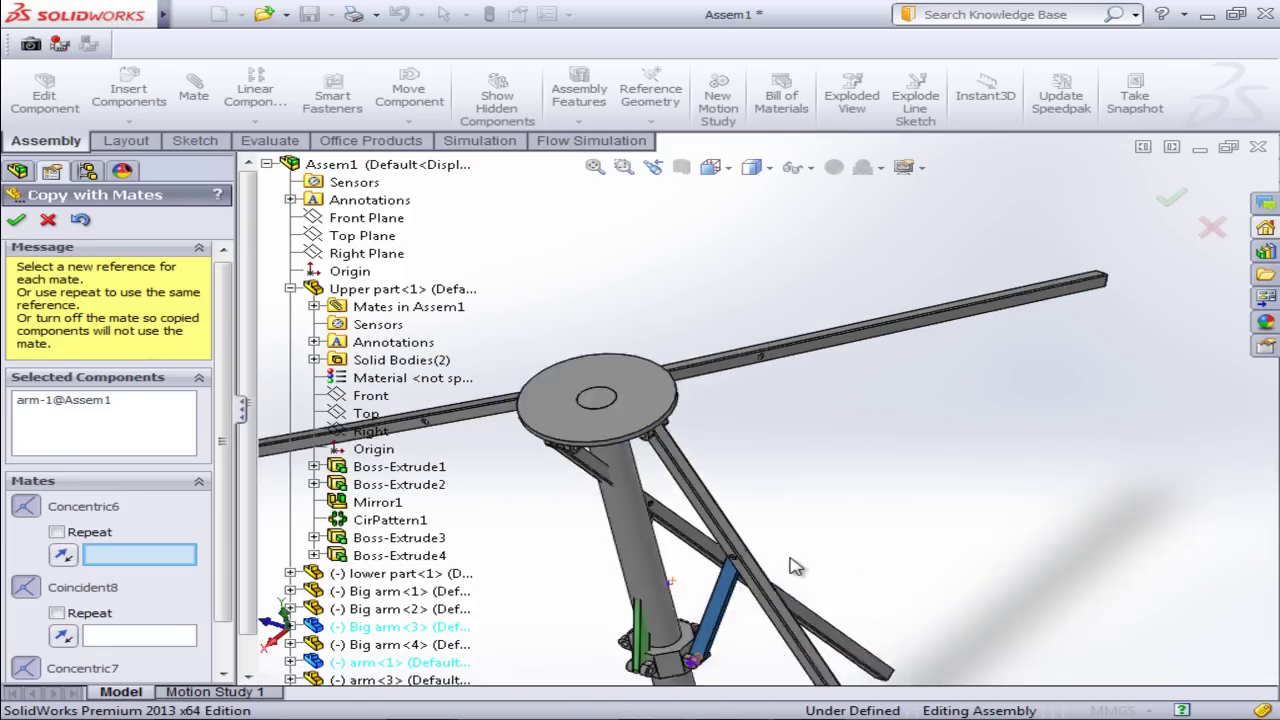
scroll(737, 515, "down", 2)
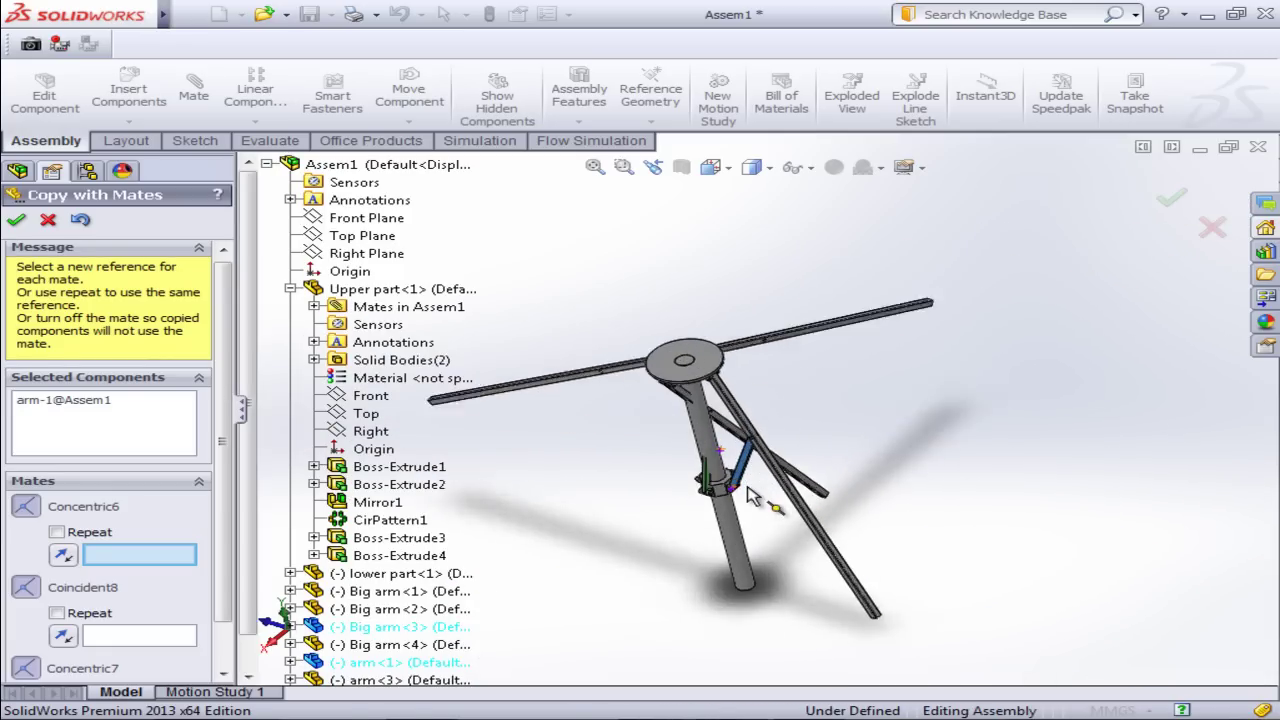
scroll(737, 515, "down", 3)
mouse_move(737, 515)
middle_mouse_down()
mouse_move(790, 421)
mouse_move(565, 520)
middle_mouse_up()
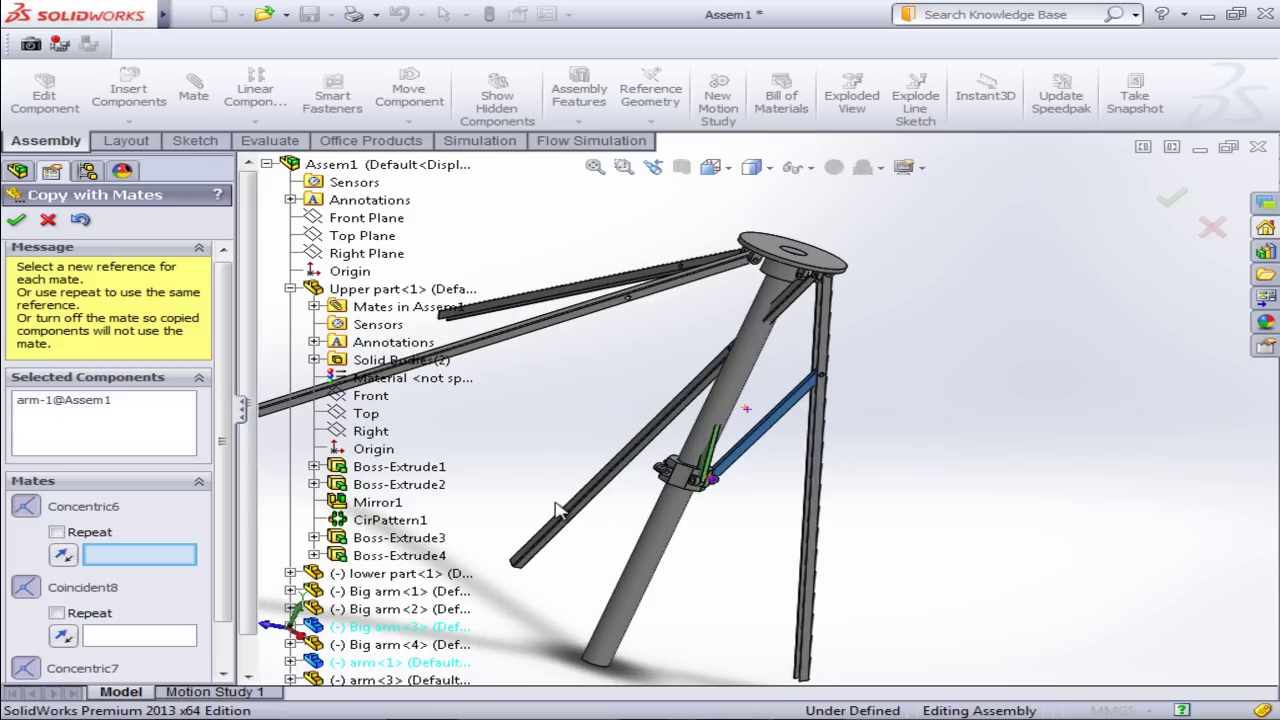
left_click_drag(565, 520, 893, 590)
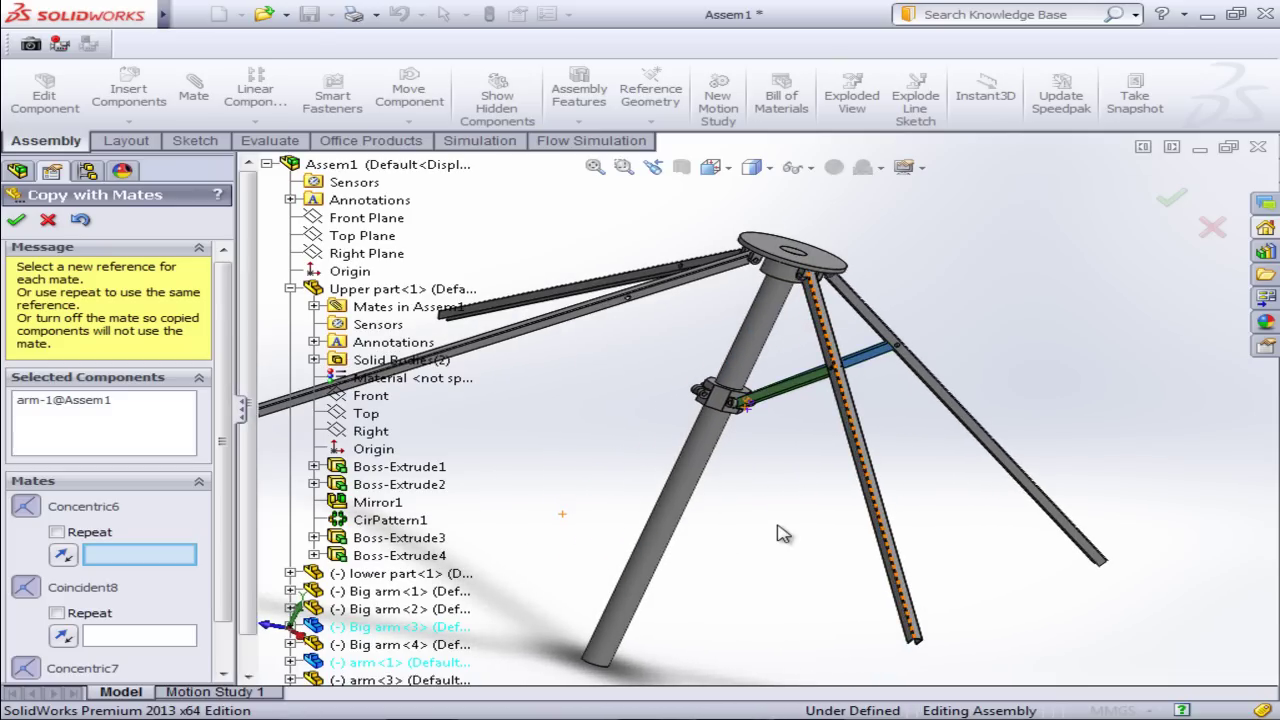
middle_click_drag(781, 517, 823, 523)
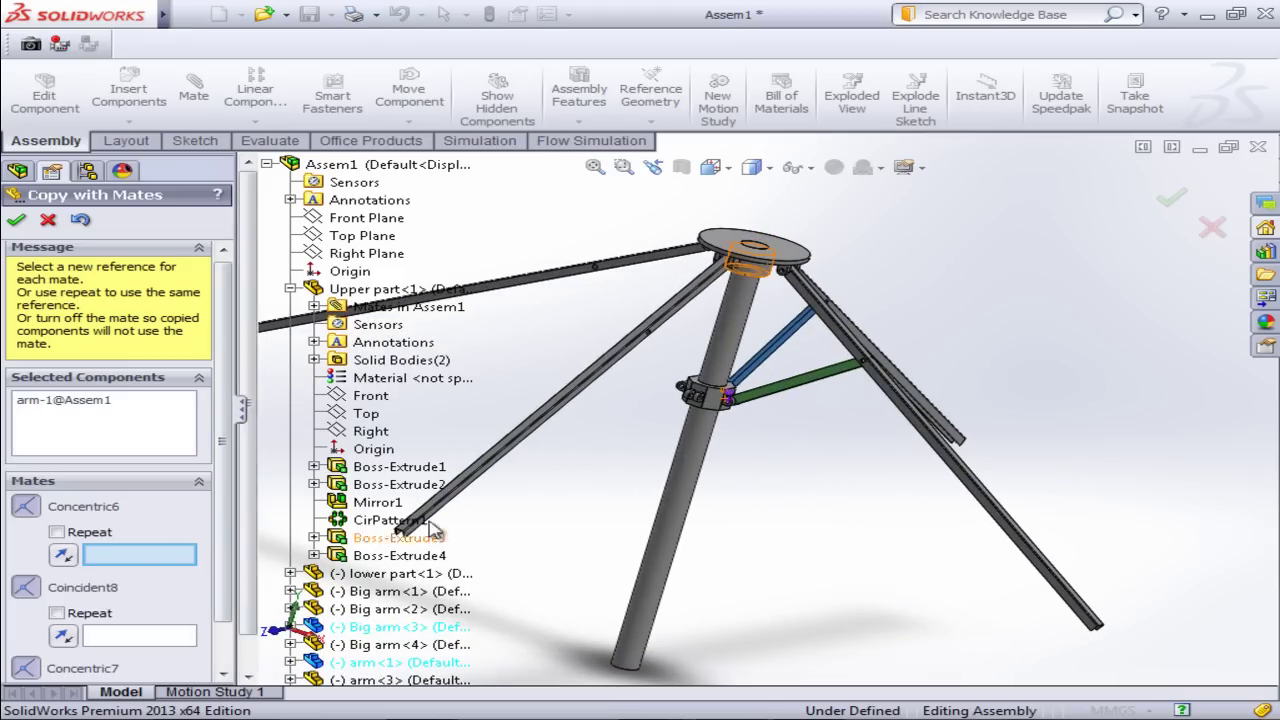
Step: Attach the new link copy's concentric mate to another collar lug hole
scroll(680, 425, "down", 3)
scroll(731, 436, "down", 3)
scroll(735, 430, "down", 2)
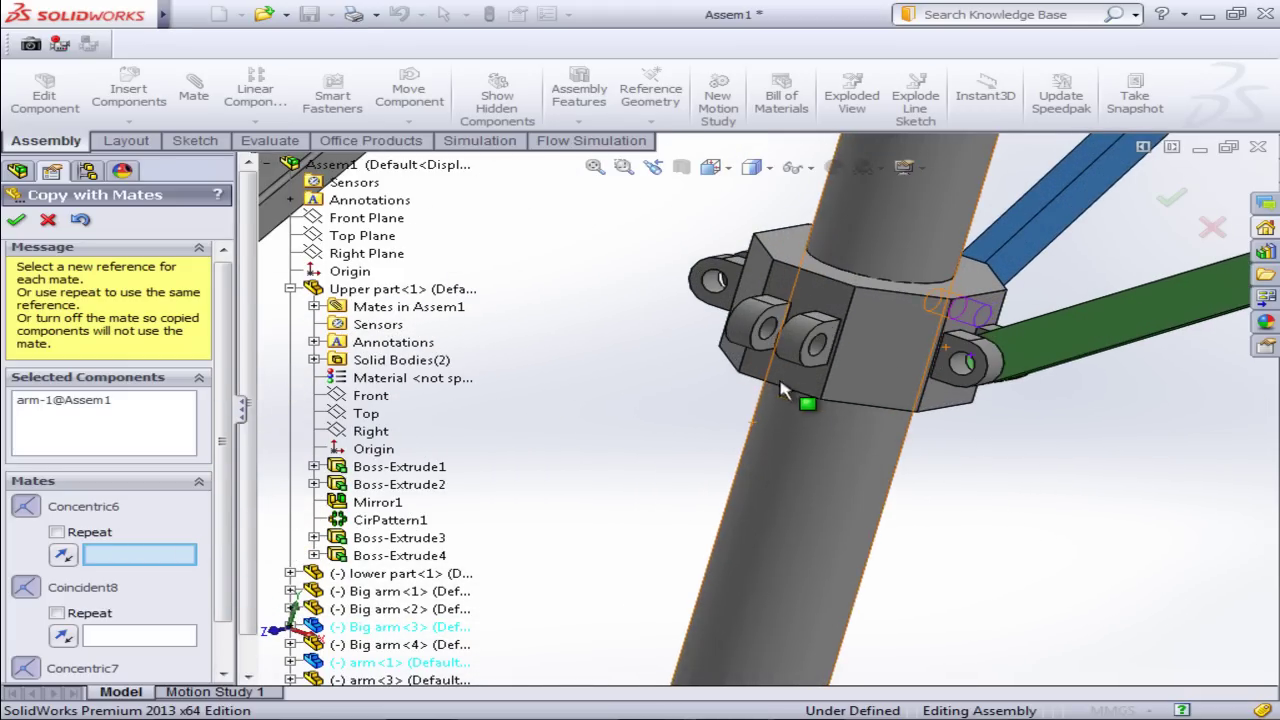
scroll(770, 338, "down", 2)
scroll(771, 355, "down", 2)
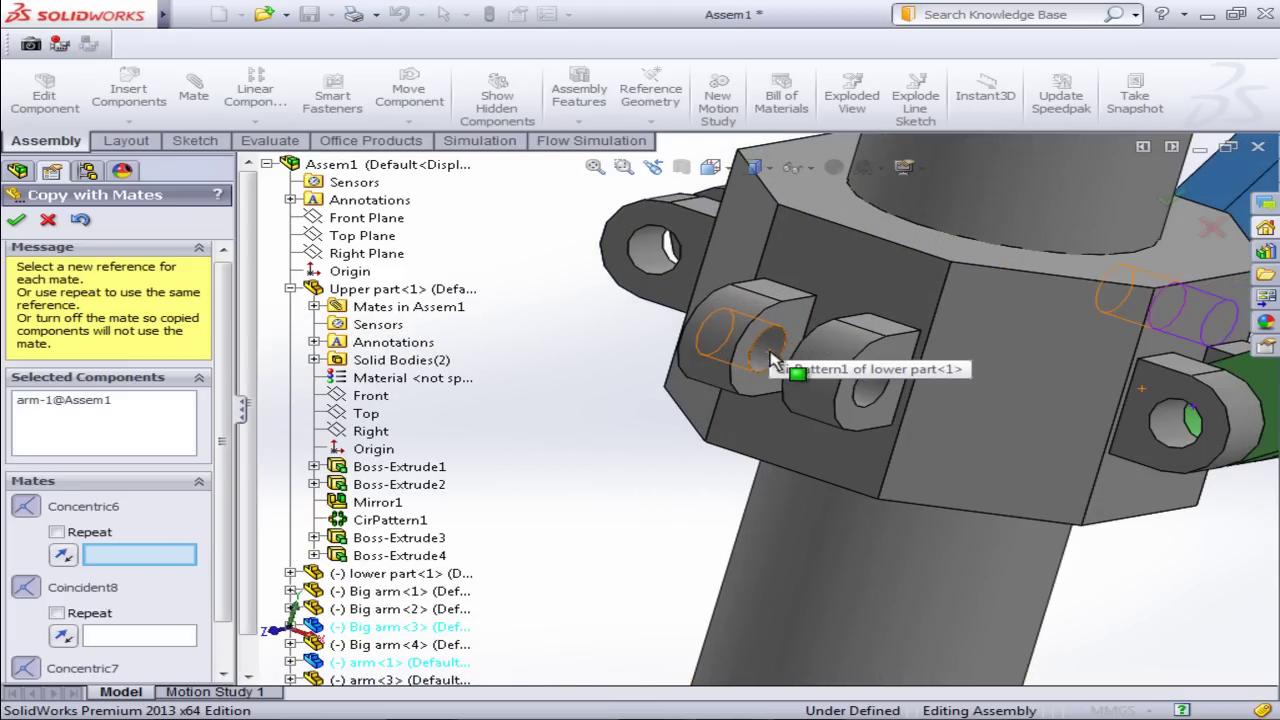
left_click(770, 352)
scroll(757, 405, "up", 2)
scroll(755, 407, "up", 2)
scroll(755, 407, "up", 2)
scroll(755, 405, "up", 2)
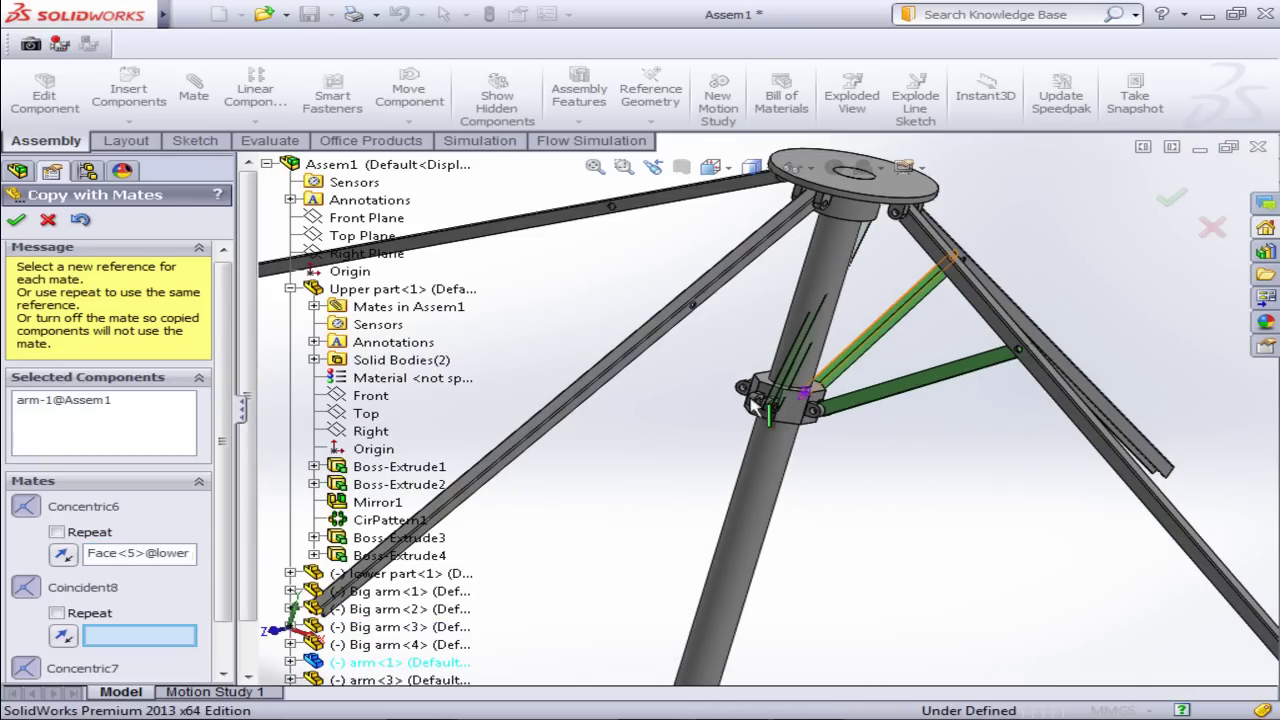
scroll(757, 445, "down", 3)
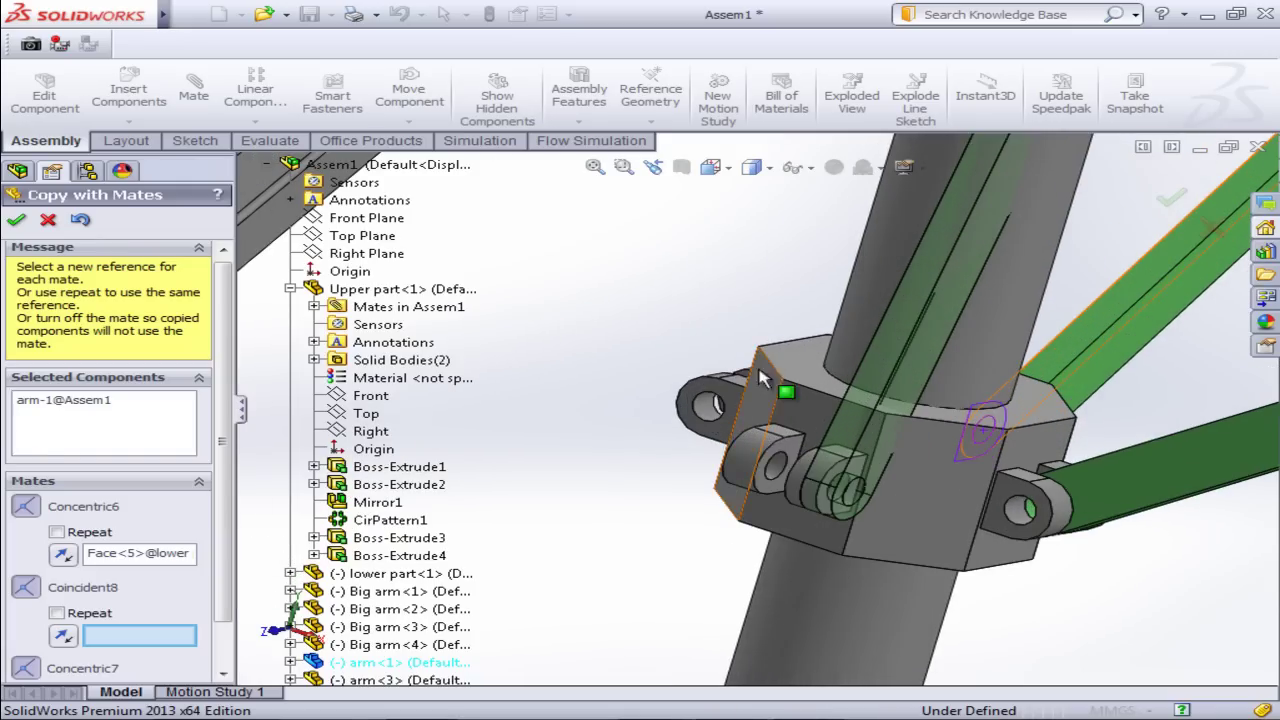
Step: Use the lower collar face for Coincident8 and Big arm<4>'s hole for Concentric7
left_click(795, 456)
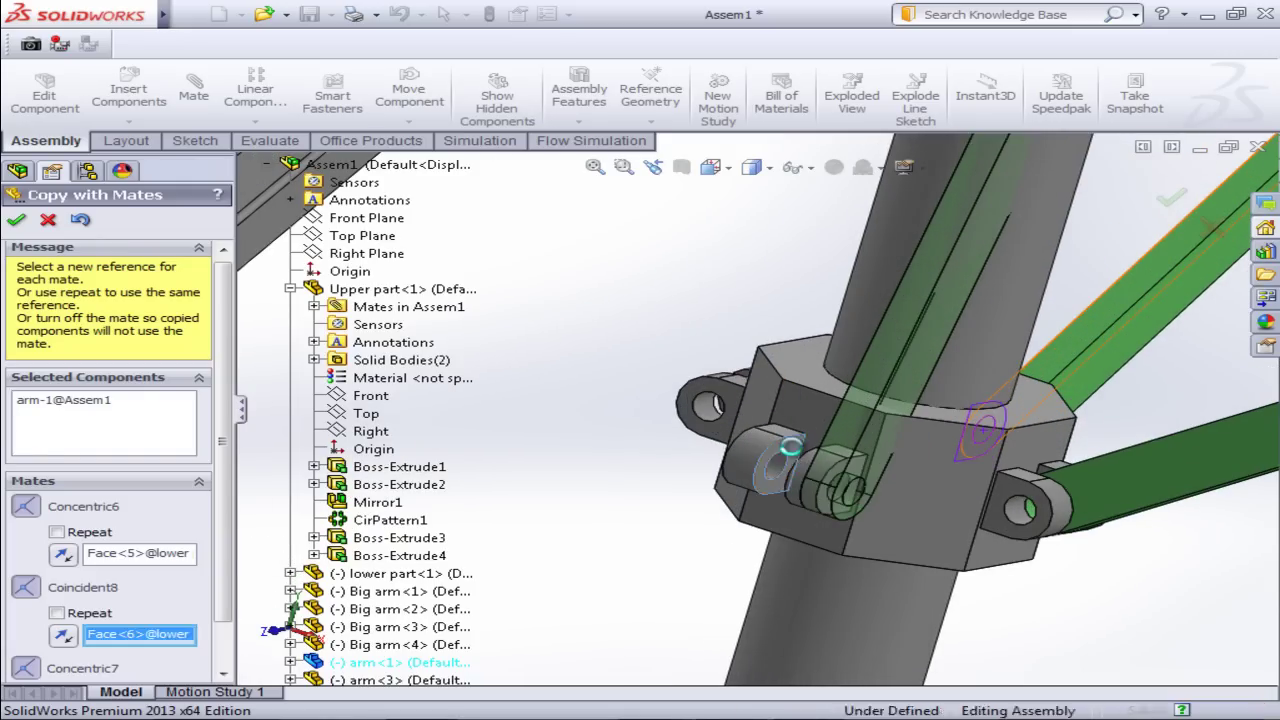
scroll(716, 470, "up", 4)
scroll(720, 480, "up", 1)
scroll(720, 480, "down", 2)
scroll(676, 480, "down", 2)
scroll(676, 480, "down", 2)
scroll(678, 480, "down", 2)
scroll(684, 480, "down", 1)
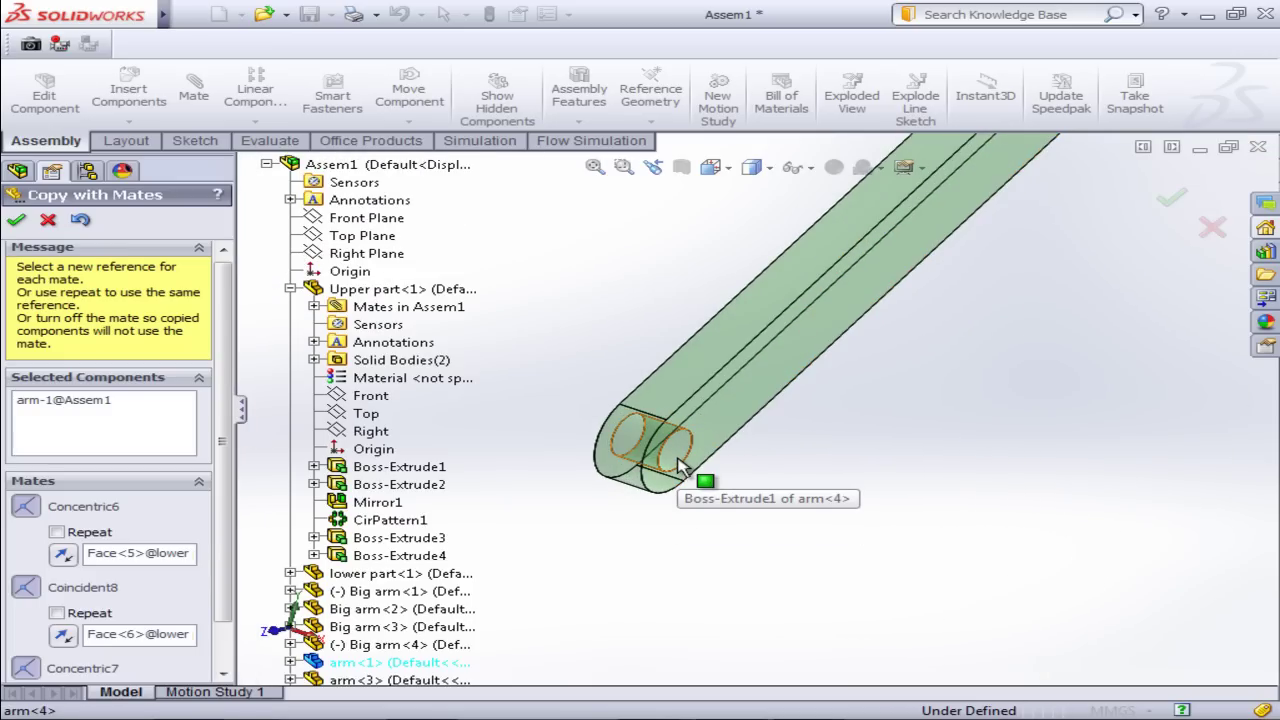
scroll(228, 612, "down", 1)
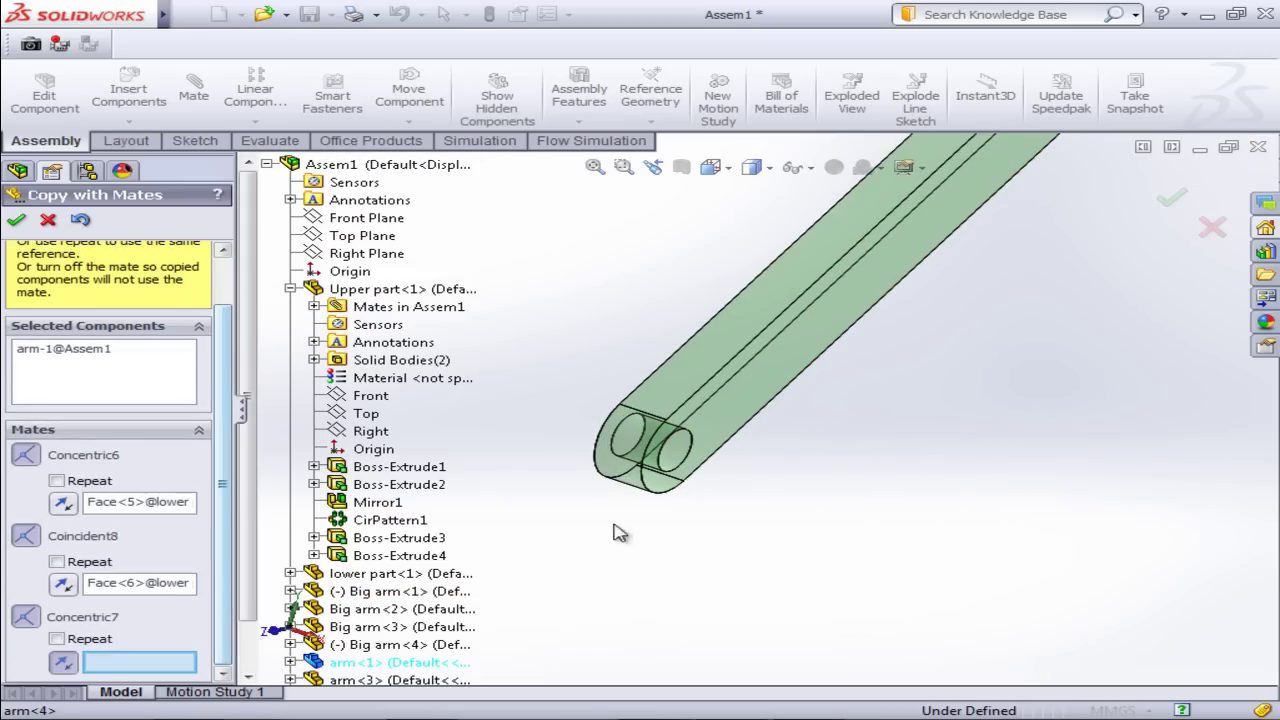
scroll(684, 458, "up", 2)
scroll(684, 458, "up", 2)
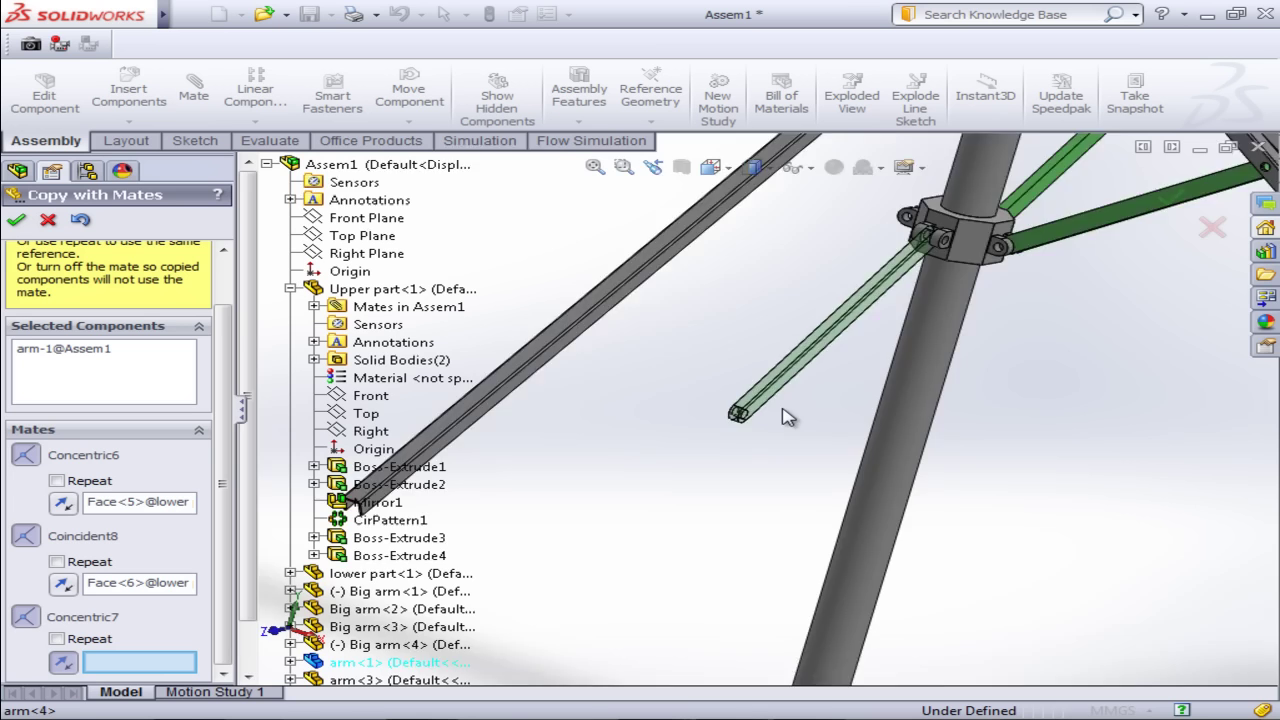
scroll(690, 450, "up", 1)
scroll(815, 253, "down", 2)
scroll(815, 253, "down", 2)
scroll(815, 350, "down", 2)
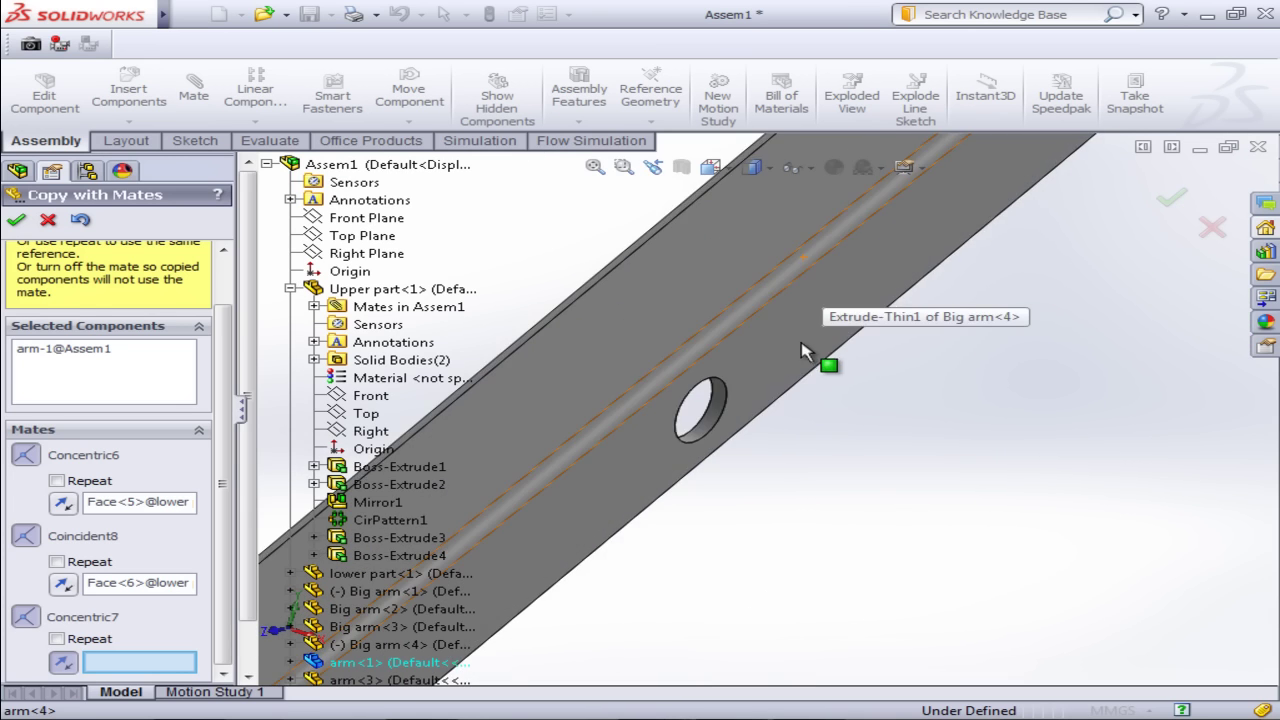
scroll(680, 450, "down", 1)
left_click(672, 460)
Step: Accept the third placed green link and begin another copy
scroll(860, 530, "up", 2)
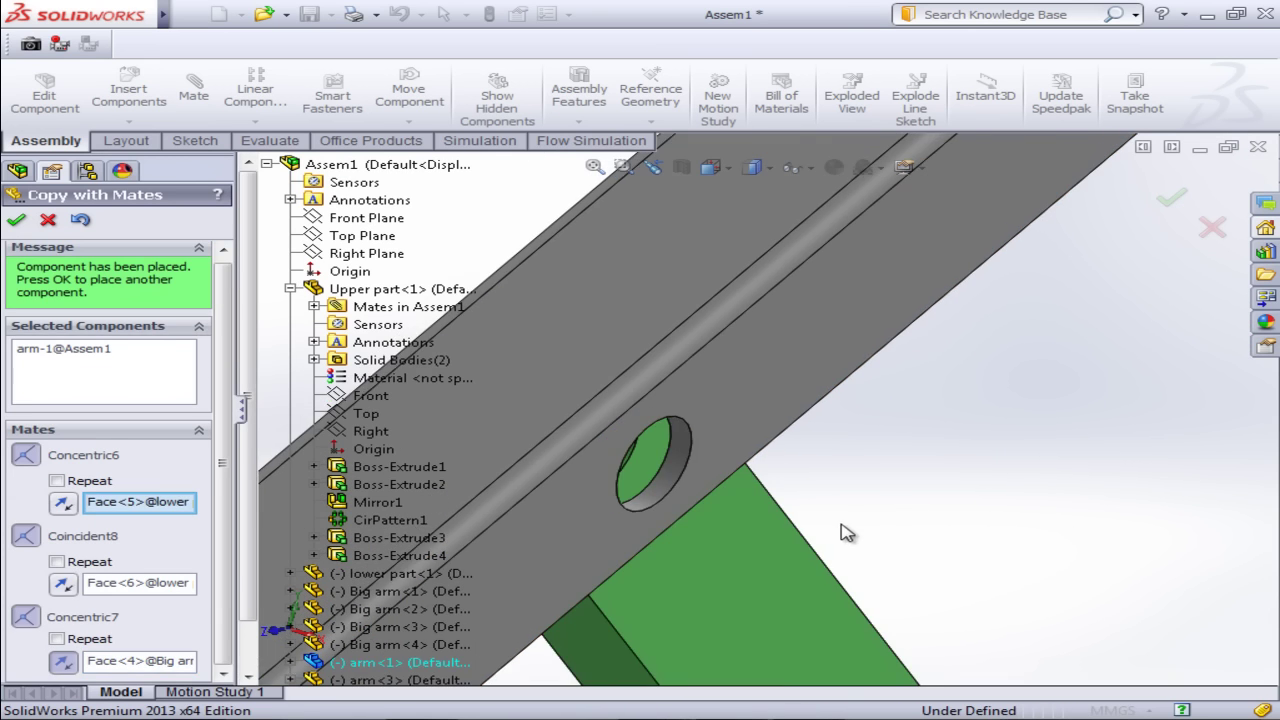
scroll(875, 528, "up", 1)
scroll(875, 528, "up", 1)
scroll(875, 528, "up", 2)
mouse_move(875, 528)
middle_mouse_down()
mouse_move(971, 437)
mouse_move(1057, 513)
middle_mouse_up()
scroll(1057, 513, "up", 1)
scroll(1000, 540, "up", 2)
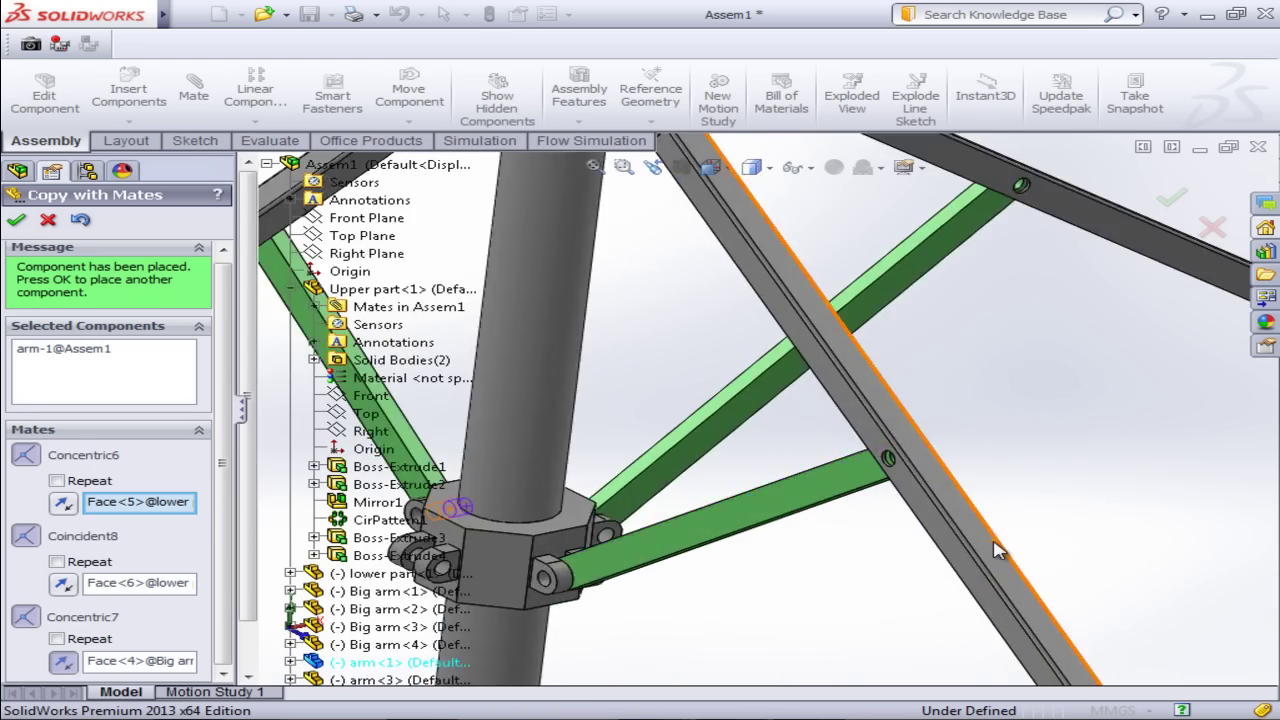
scroll(995, 550, "up", 2)
scroll(995, 550, "up", 1)
scroll(785, 470, "down", 1)
scroll(790, 445, "down", 2)
scroll(792, 432, "down", 2)
scroll(792, 432, "down", 2)
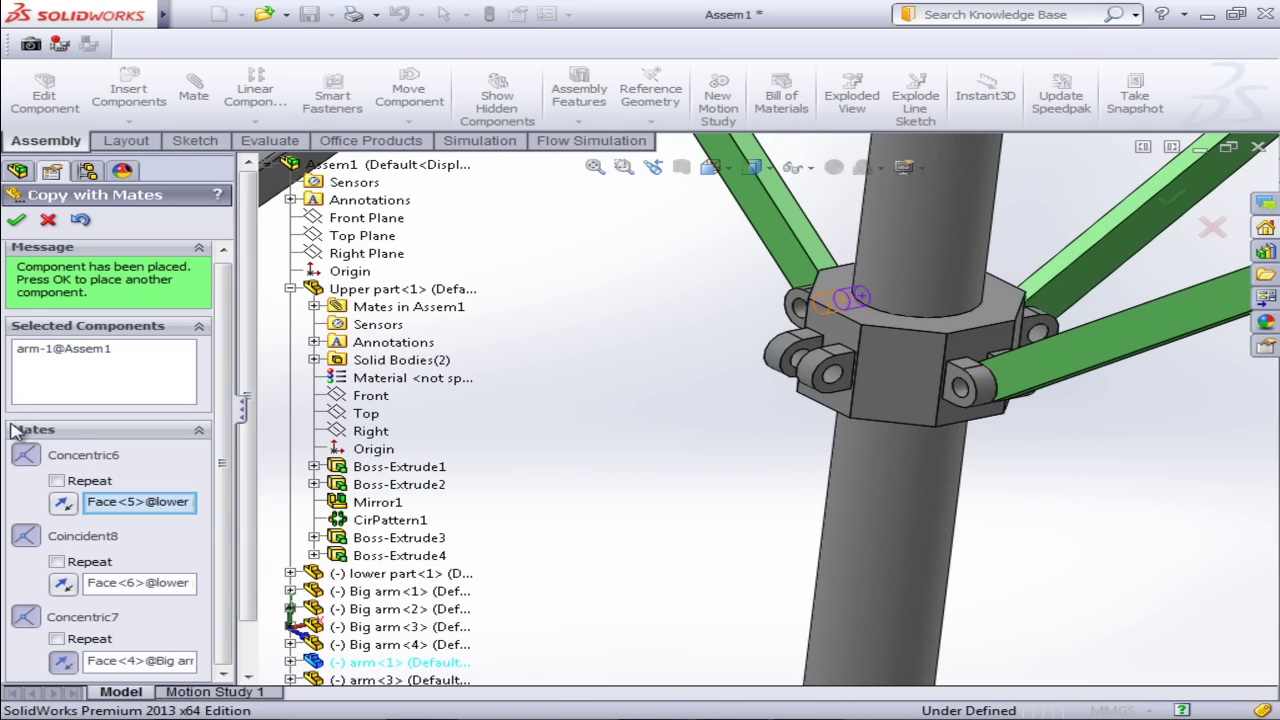
left_click(15, 220)
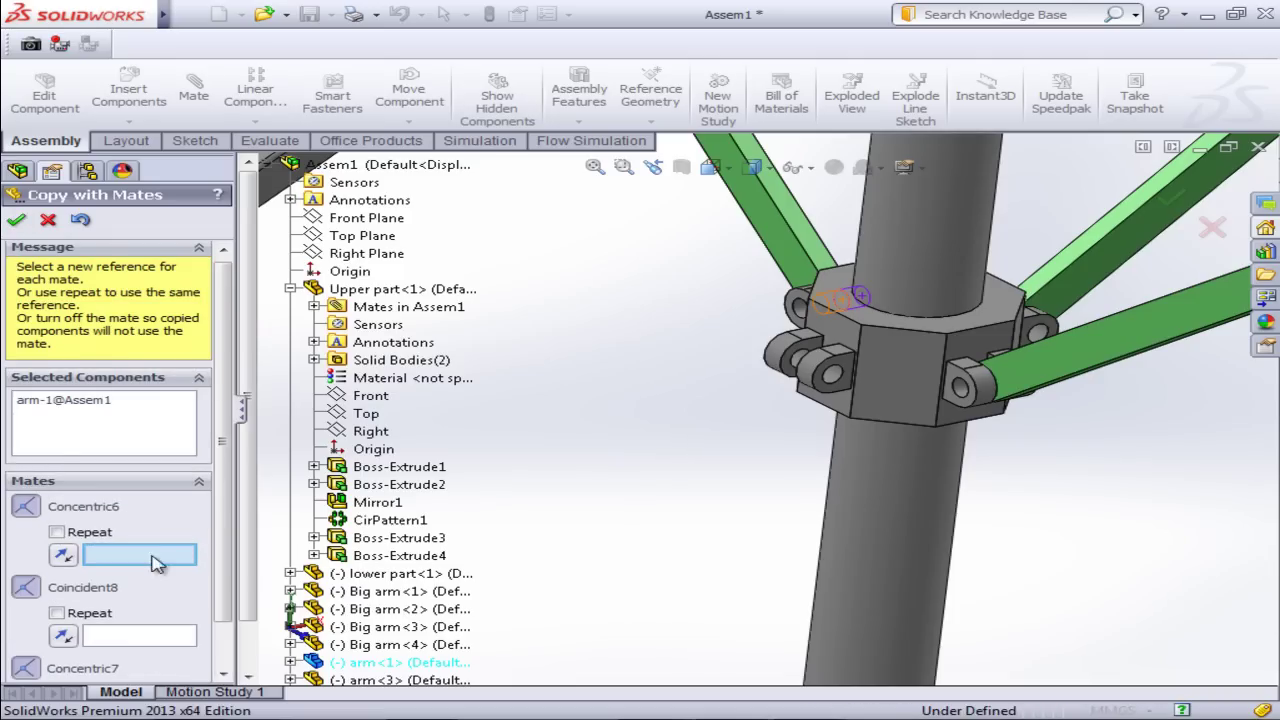
Step: Pick the next collar lug's round face for Concentric6
scroll(640, 436, "down", 2)
scroll(647, 415, "down", 1)
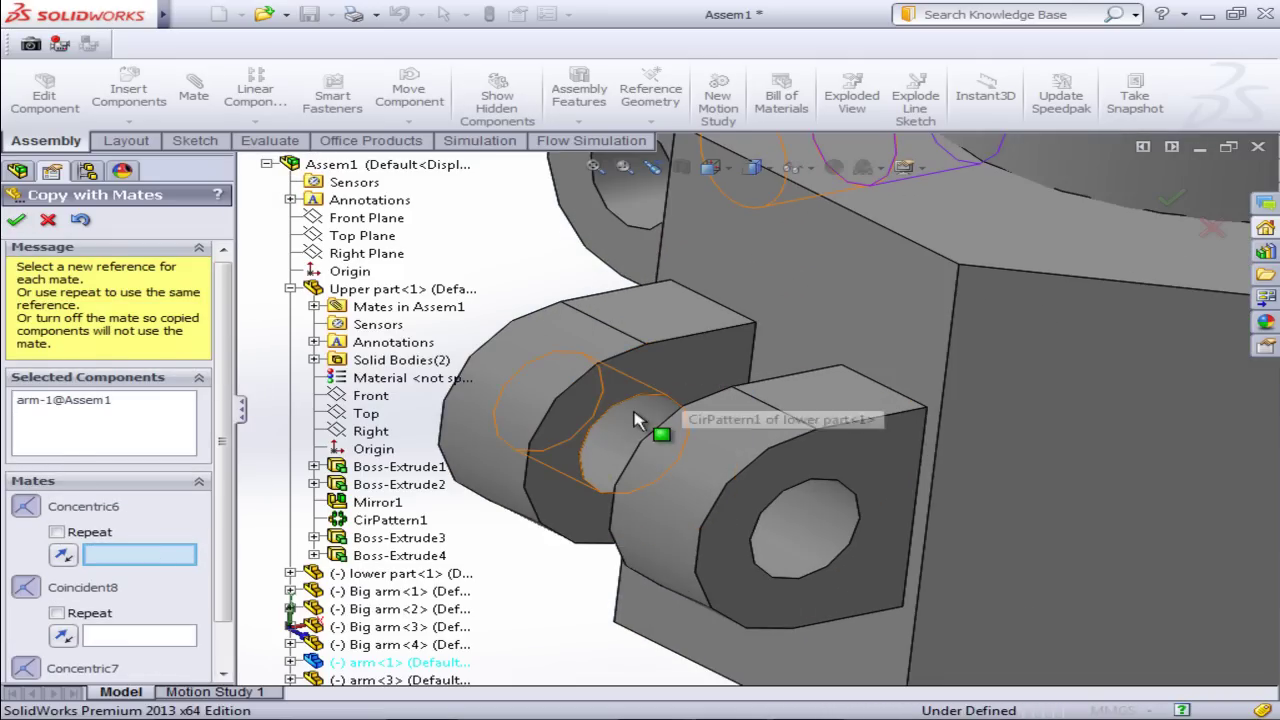
left_click(622, 427)
scroll(622, 427, "up", 3)
scroll(745, 428, "down", 2)
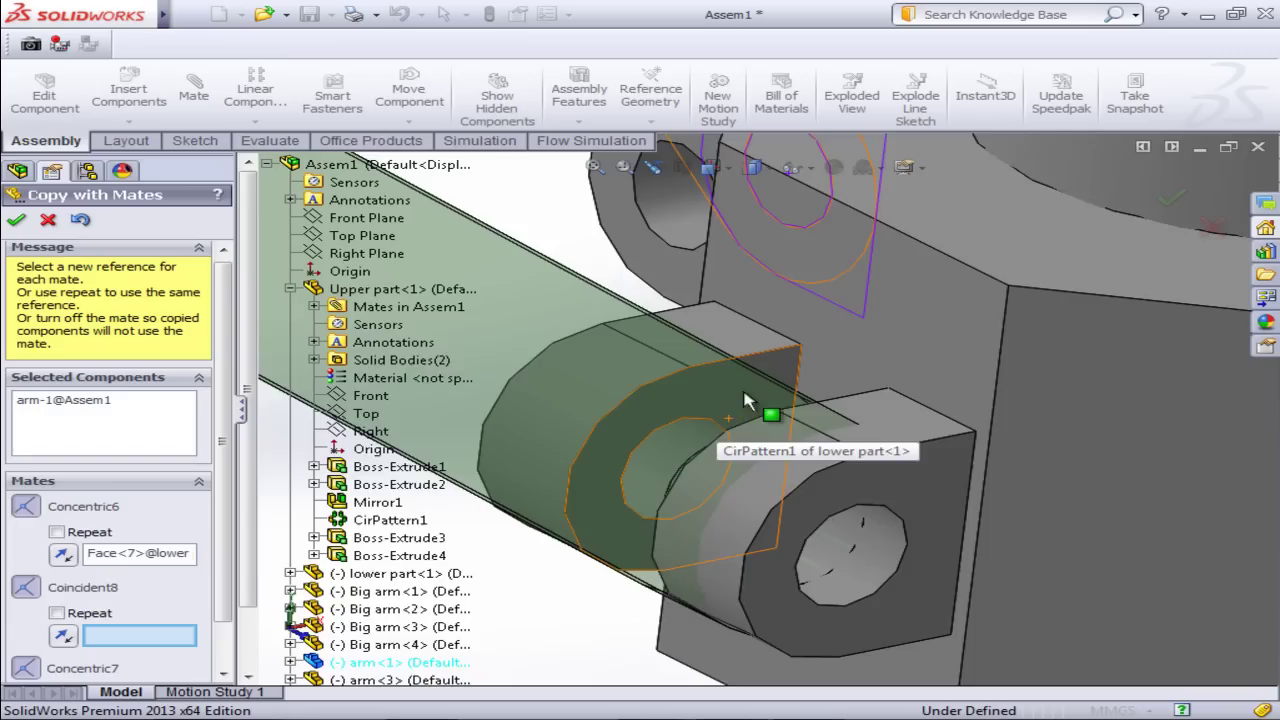
scroll(770, 390, "down", 2)
Step: Use the lug's flat face for Coincident8 and the last big arm's hole for Concentric7
left_click(797, 362)
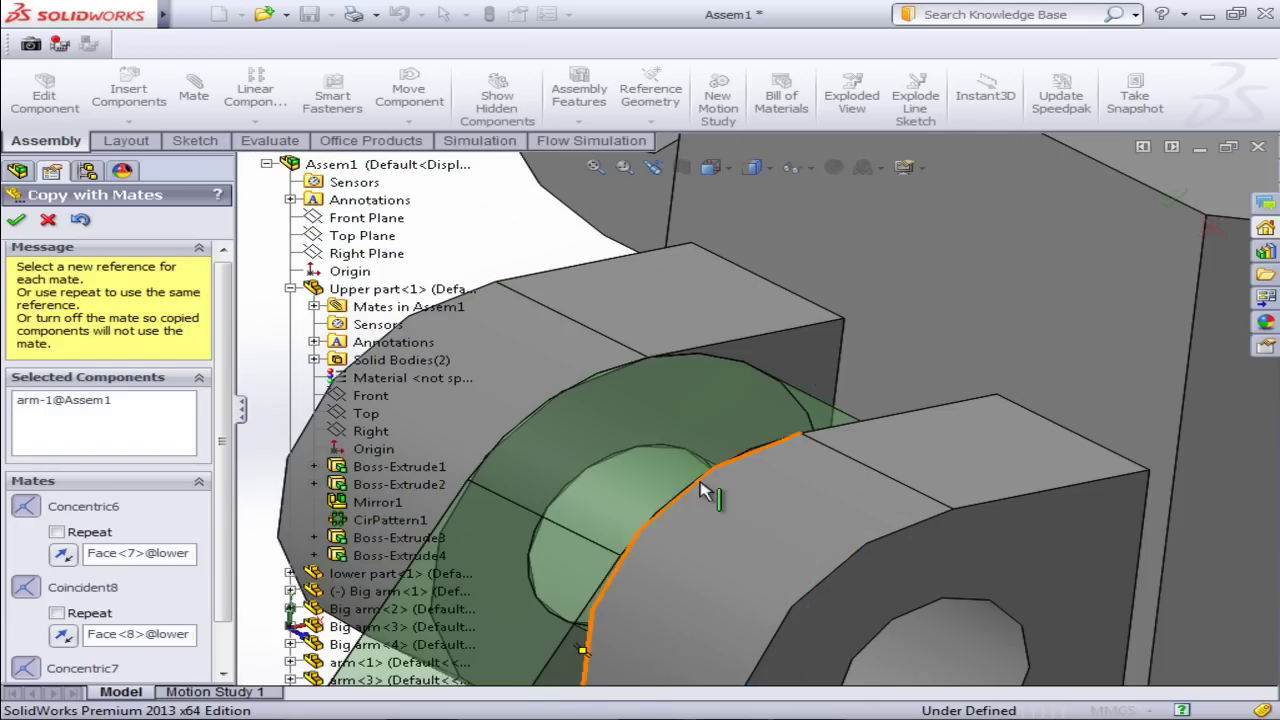
scroll(700, 490, "up", 2)
scroll(703, 490, "up", 2)
scroll(703, 490, "up", 2)
scroll(703, 490, "up", 2)
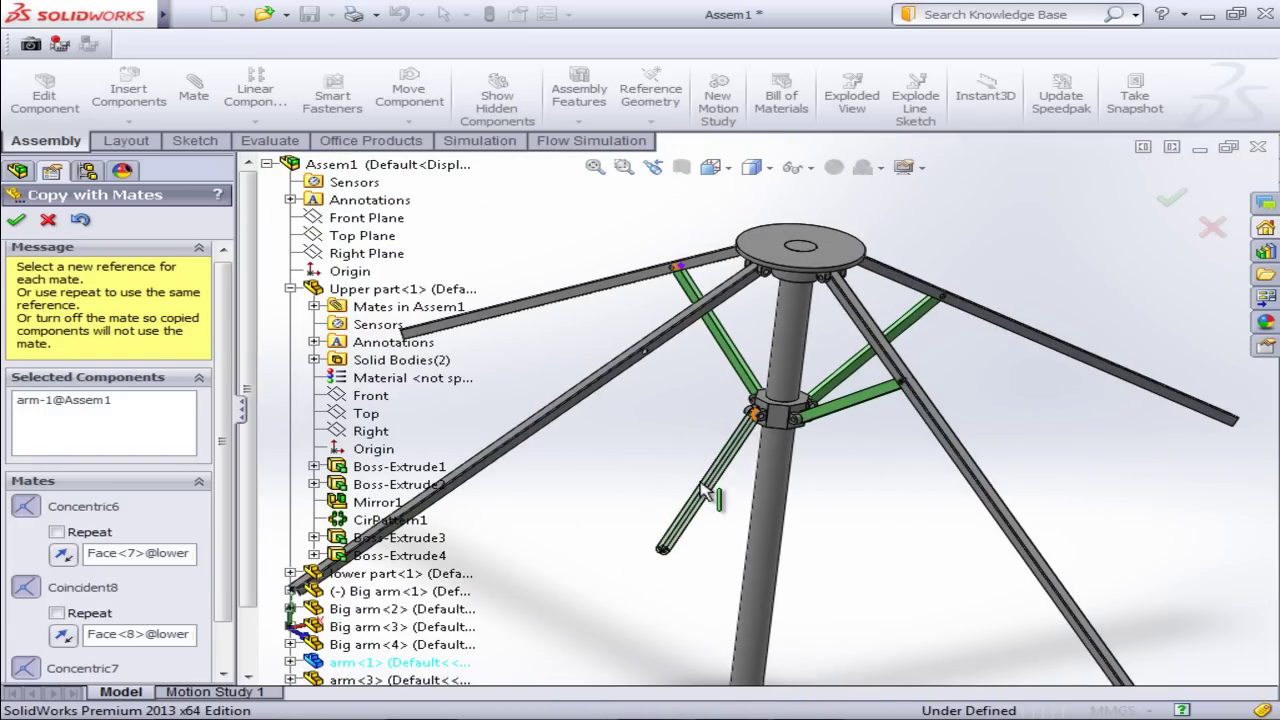
scroll(230, 617, "down", 2)
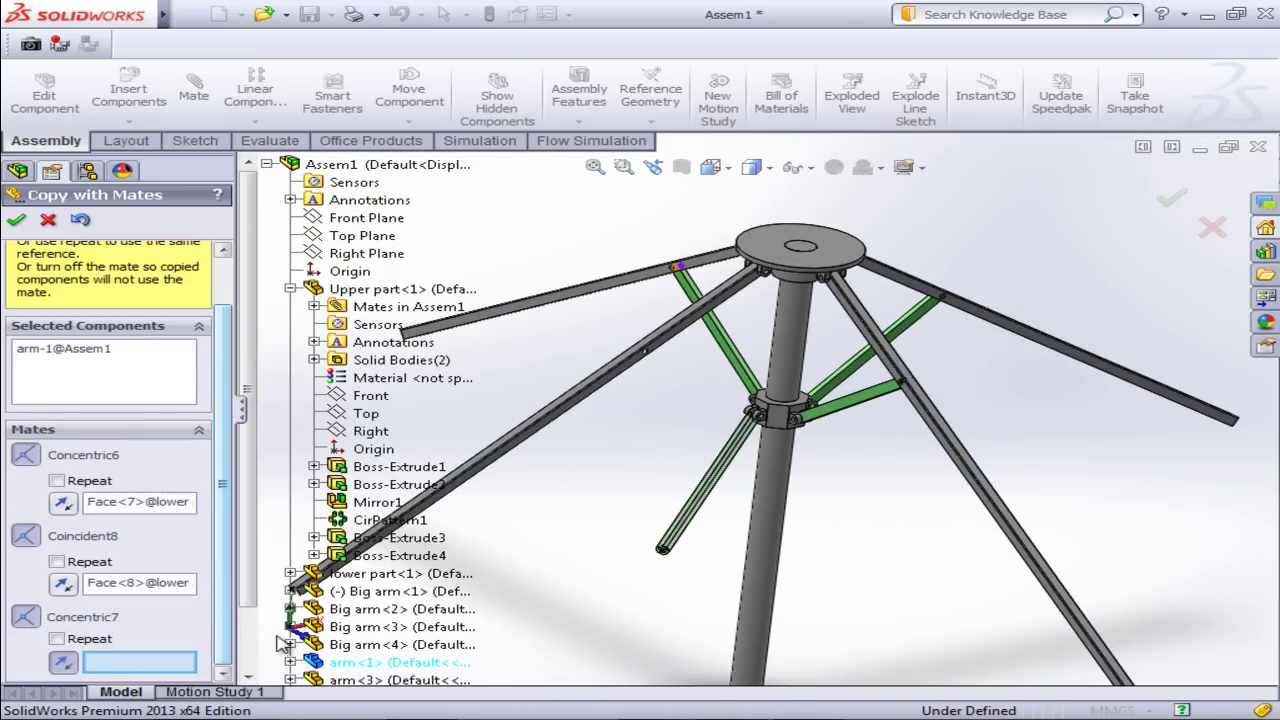
scroll(672, 300, "down", 3)
scroll(672, 300, "down", 3)
scroll(686, 286, "down", 2)
scroll(757, 334, "down", 2)
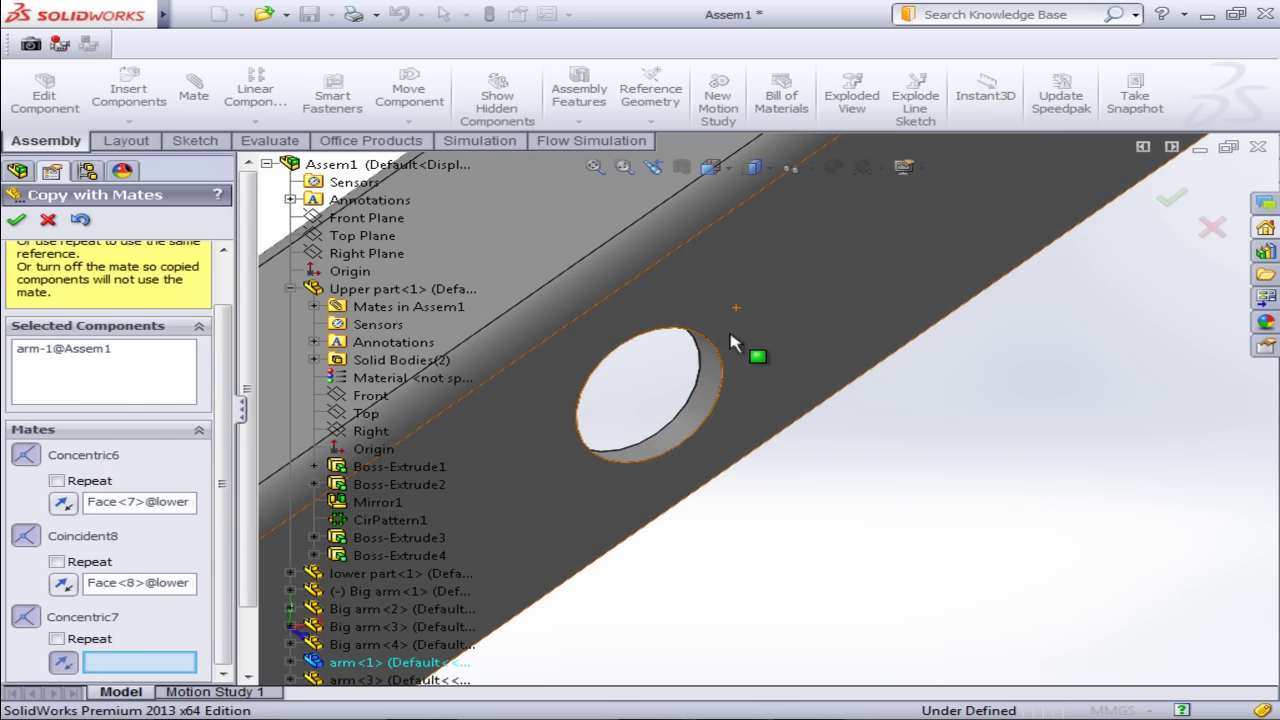
left_click(712, 379)
Step: Accept the fourth link, arm<5>, and close Copy with Mates
scroll(930, 490, "up", 2)
scroll(930, 490, "up", 2)
scroll(930, 490, "up", 2)
scroll(930, 490, "up", 3)
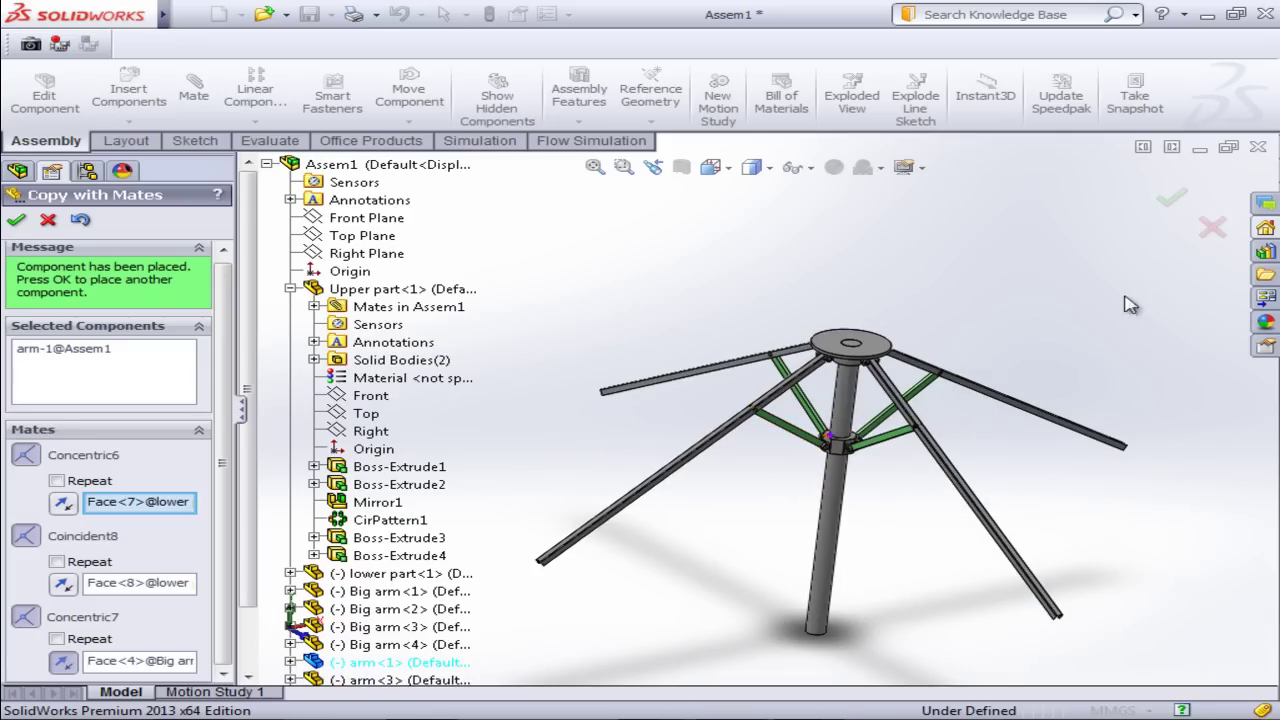
left_click(8, 226)
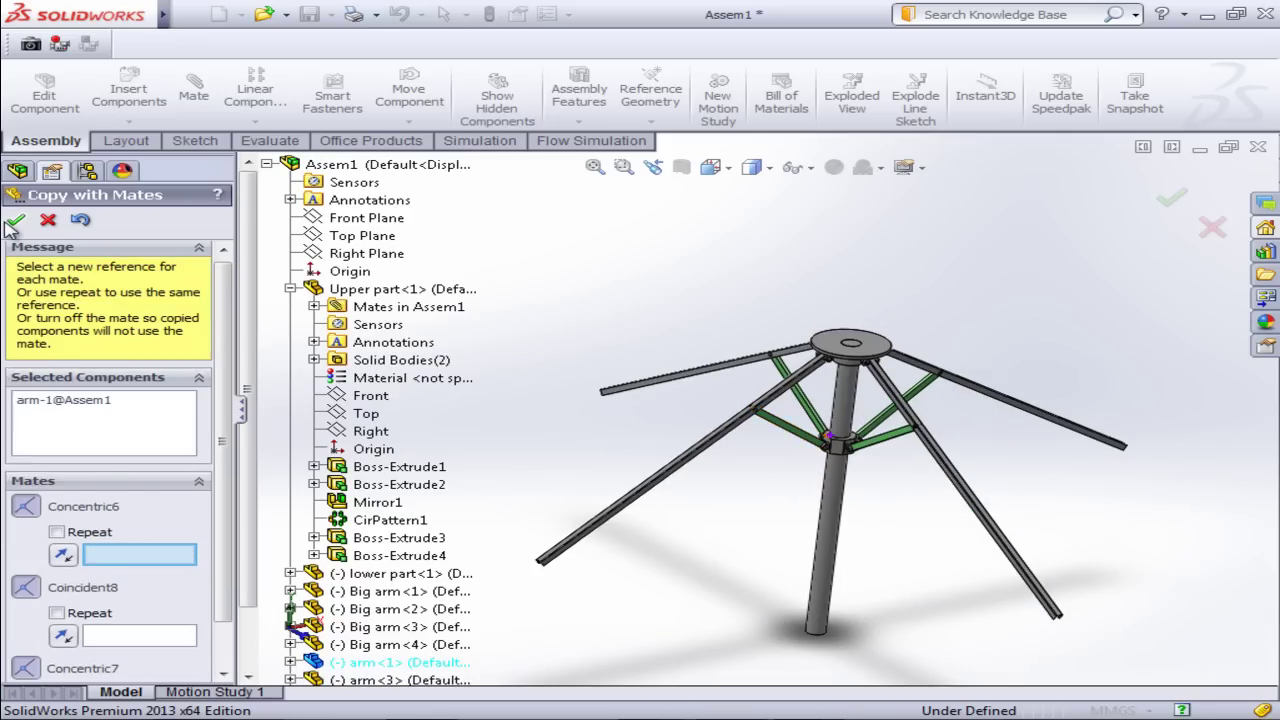
left_click(8, 226)
middle_click_drag(603, 370, 765, 345)
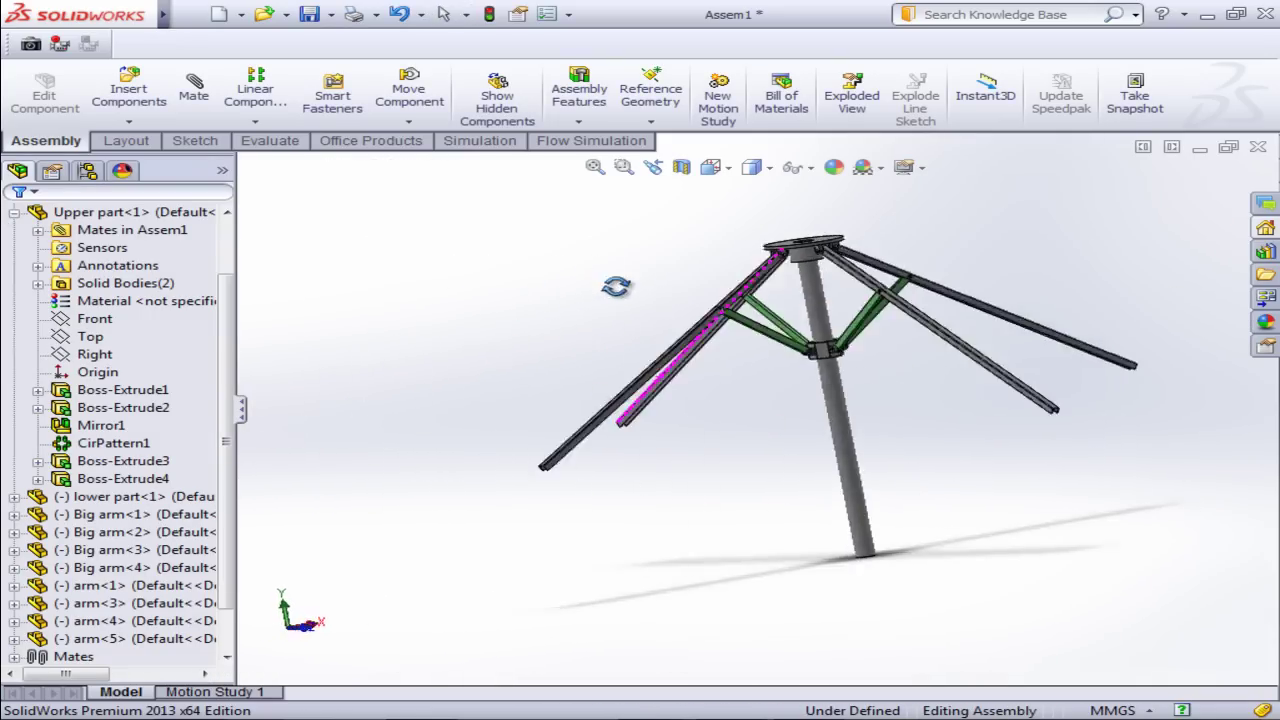
Step: Drag the big arms, including Big arm<4>, up and down to test the folding motion
scroll(765, 345, "up", 2)
scroll(829, 451, "down", 5)
mouse_move(829, 451)
middle_mouse_down()
mouse_move(809, 523)
mouse_move(780, 497)
mouse_move(711, 489)
mouse_move(760, 480)
middle_mouse_up()
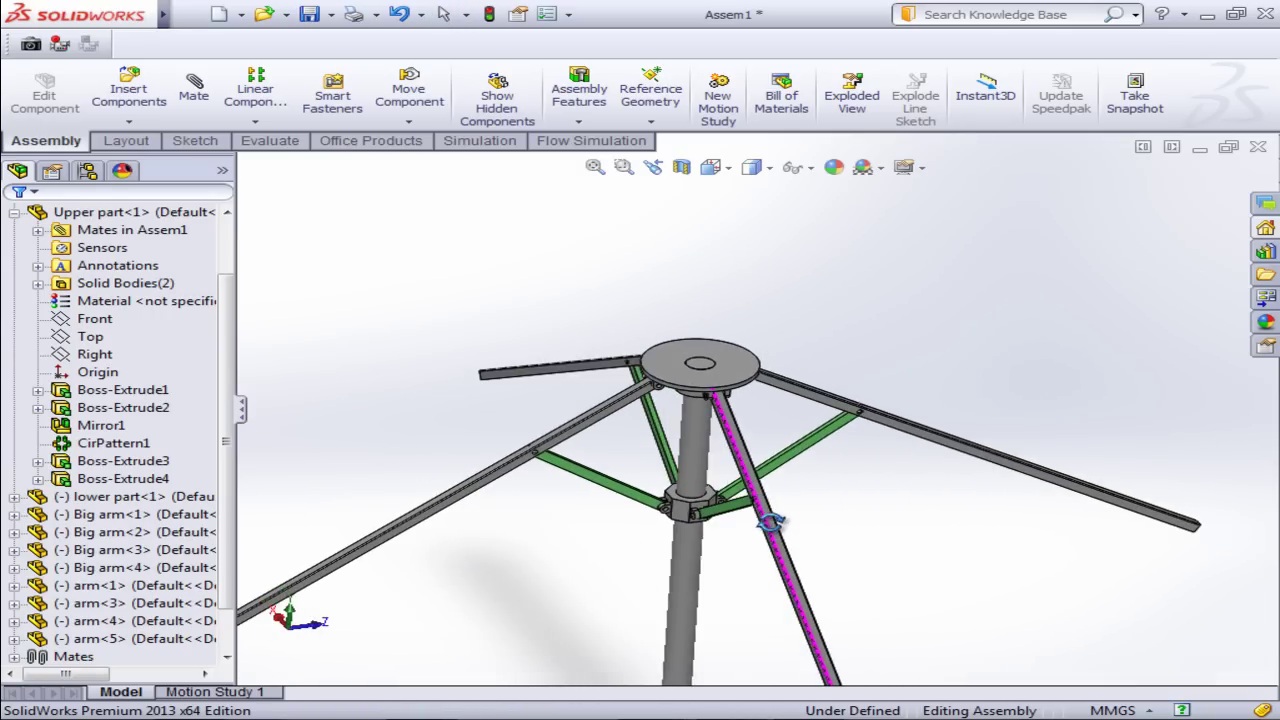
scroll(897, 422, "down", 4)
scroll(926, 448, "up", 5)
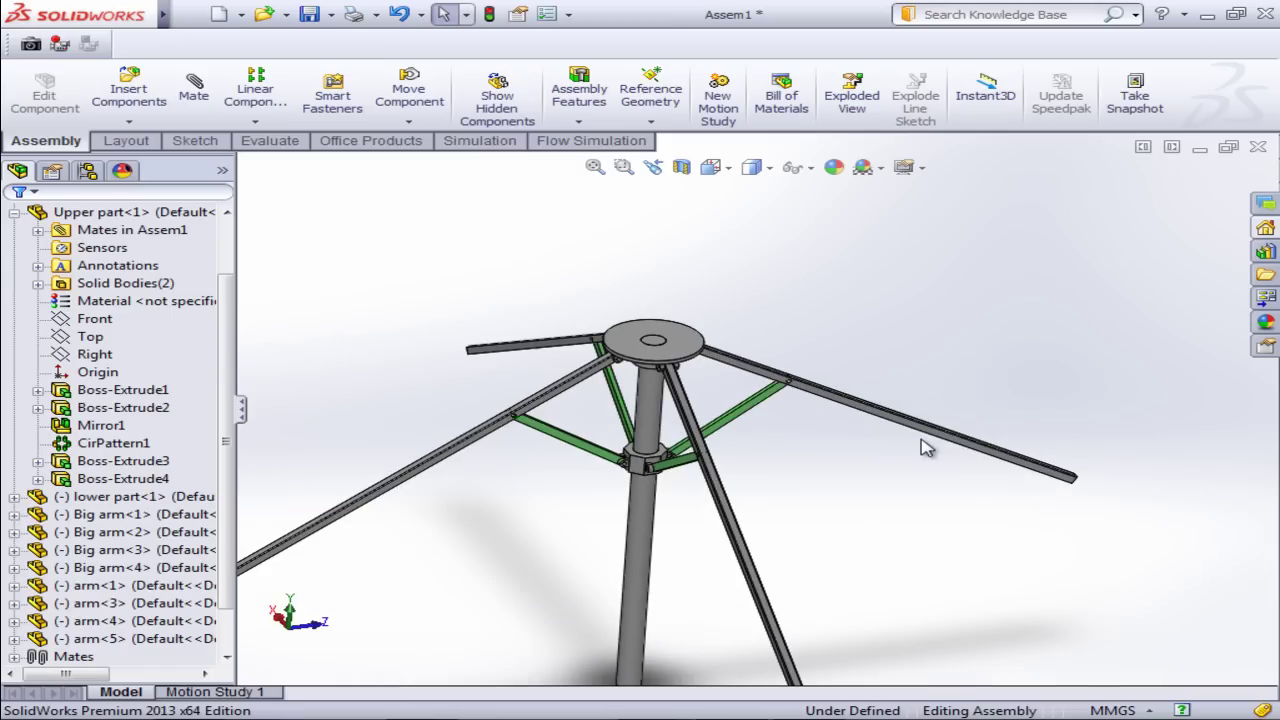
mouse_move(912, 427)
left_mouse_down()
mouse_move(929, 409)
mouse_move(920, 343)
mouse_move(930, 429)
mouse_move(886, 557)
mouse_move(857, 577)
mouse_move(943, 423)
mouse_move(943, 390)
mouse_move(929, 466)
left_mouse_up()
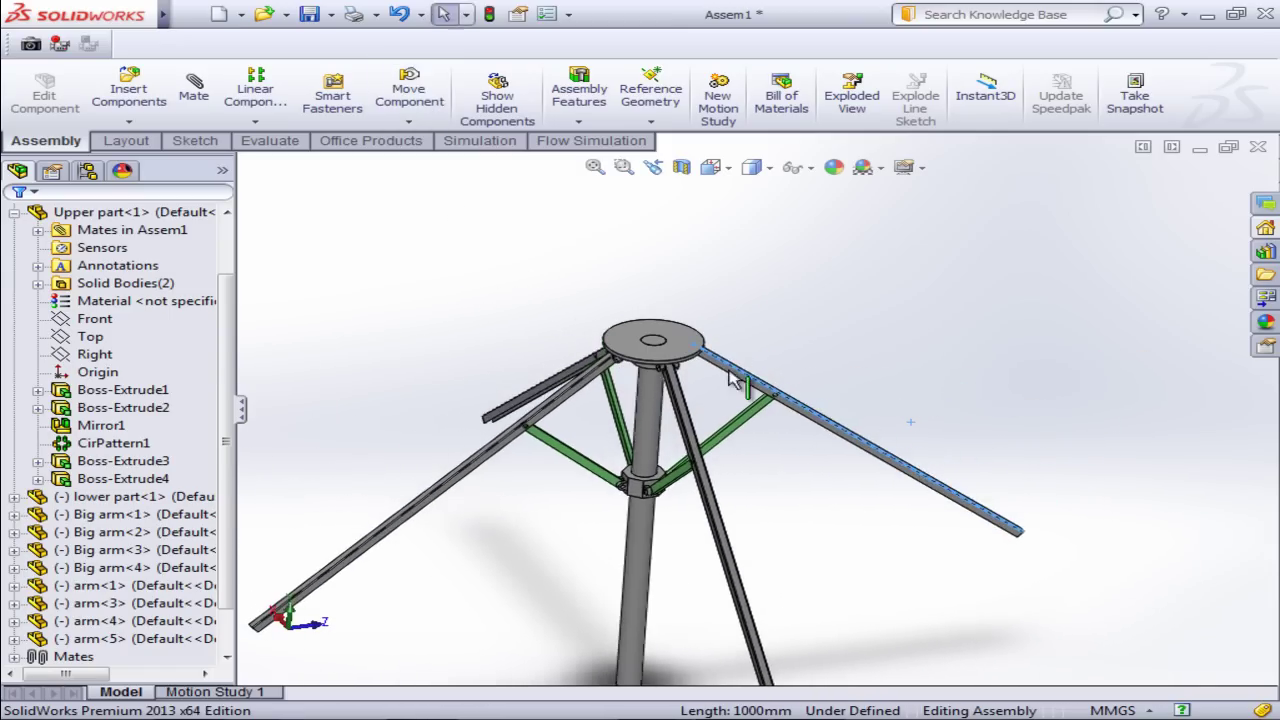
scroll(757, 336, "down", 3)
scroll(752, 345, "down", 3)
mouse_move(727, 490)
left_mouse_down()
mouse_move(741, 496)
mouse_move(749, 407)
mouse_move(729, 350)
mouse_move(688, 317)
mouse_move(693, 400)
mouse_move(689, 366)
mouse_move(654, 349)
mouse_move(703, 451)
left_mouse_up()
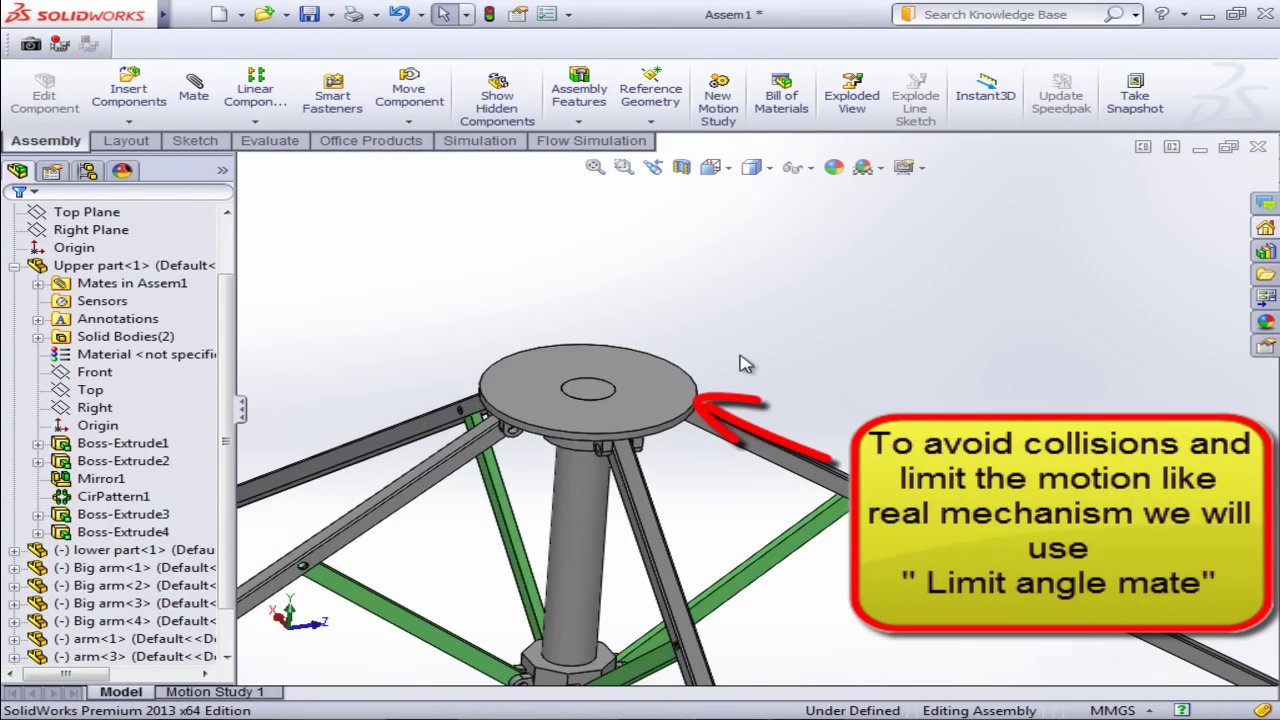
Step: Orbit in on the top disk and arms from a lower angle
middle_click_drag(745, 363, 686, 314)
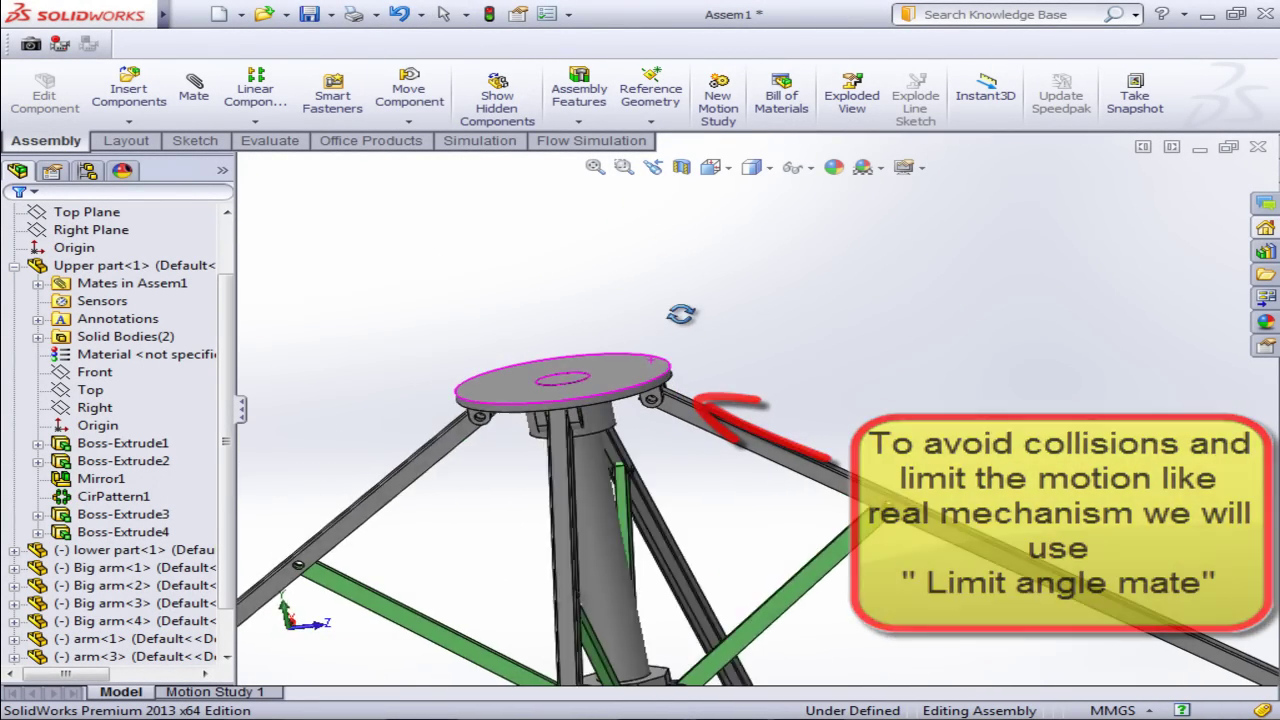
scroll(703, 386, "down", 5)
middle_click_drag(703, 386, 680, 323)
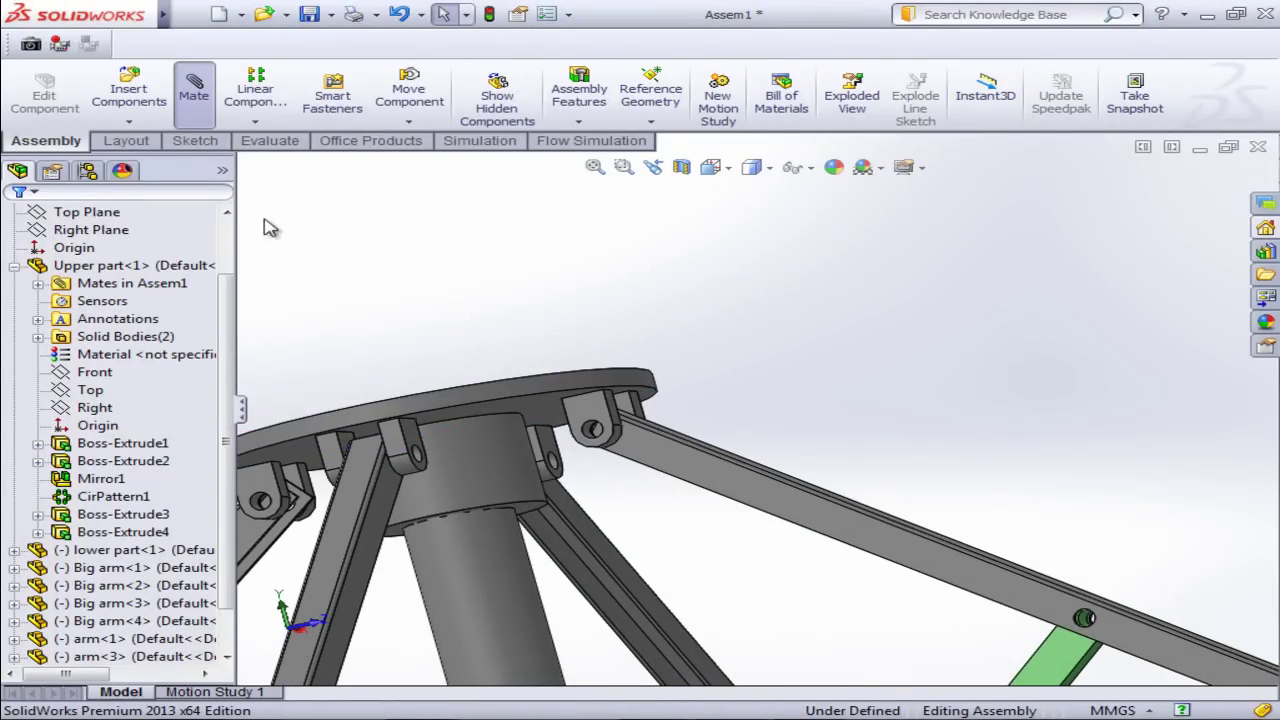
Step: Start a Limit Angle advanced mate between the top disk face and the big arm face
left_click_drag(220, 460, 227, 548)
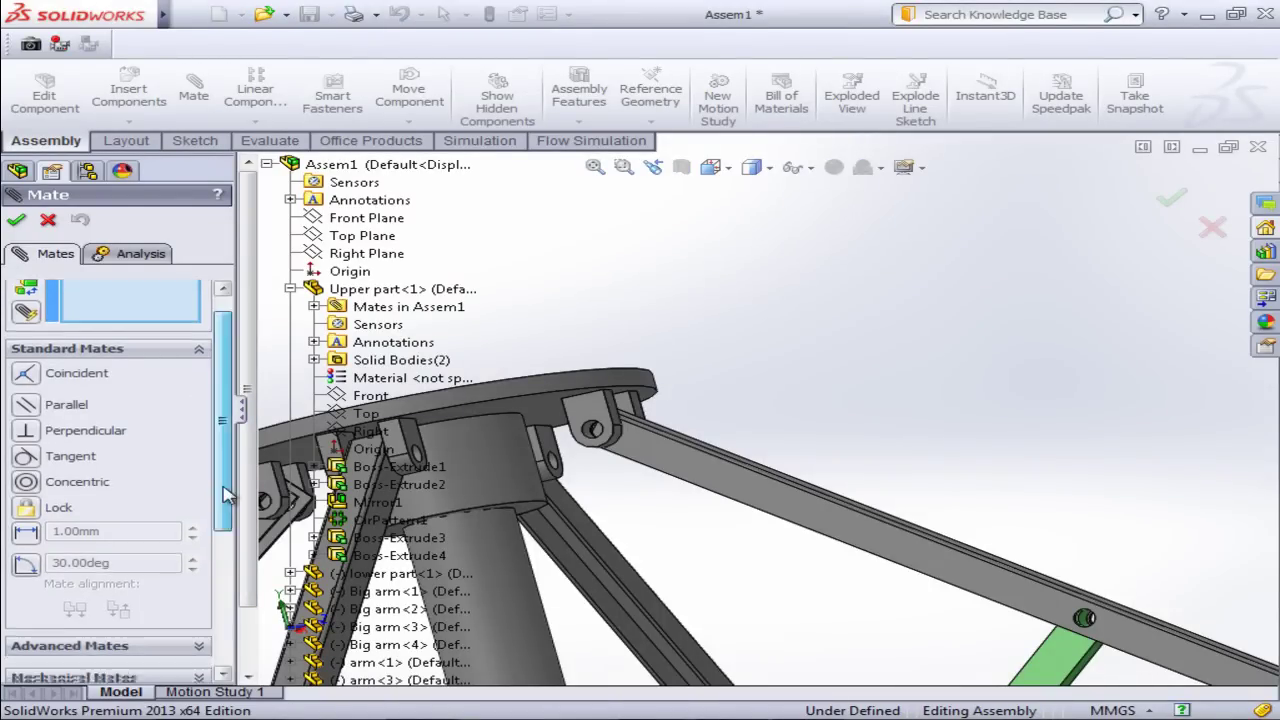
left_click(155, 538)
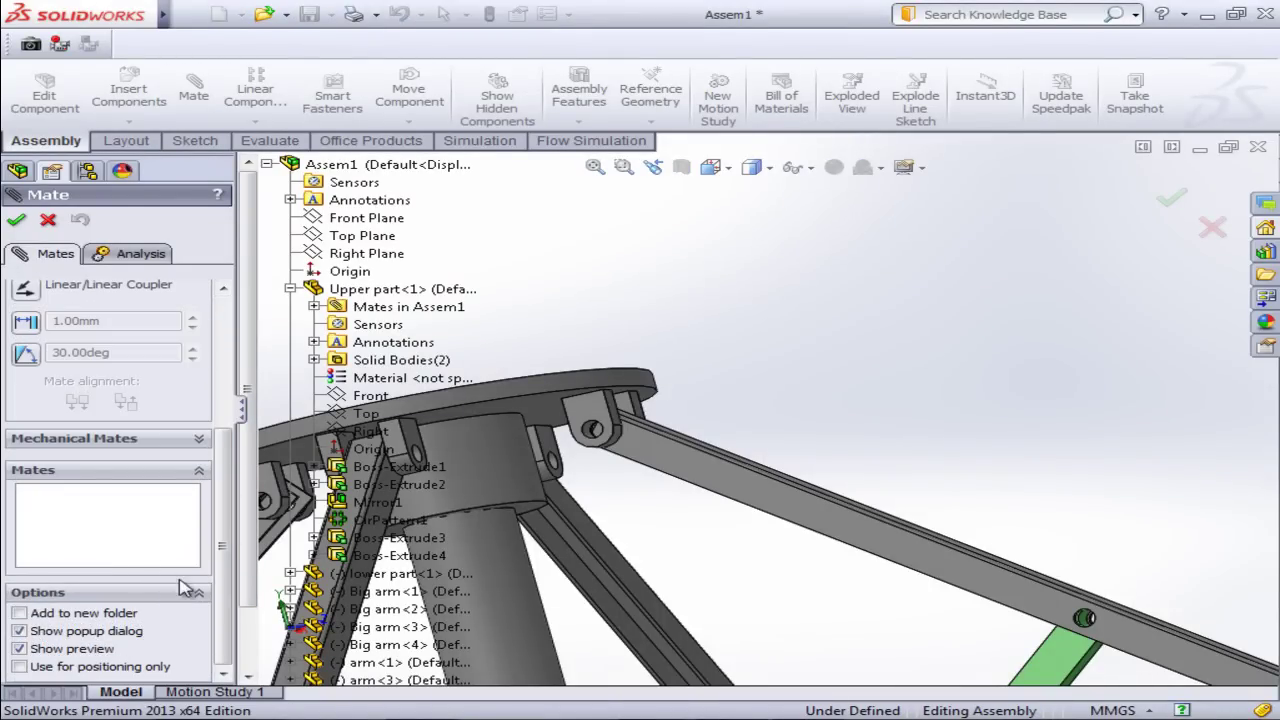
left_click(29, 356)
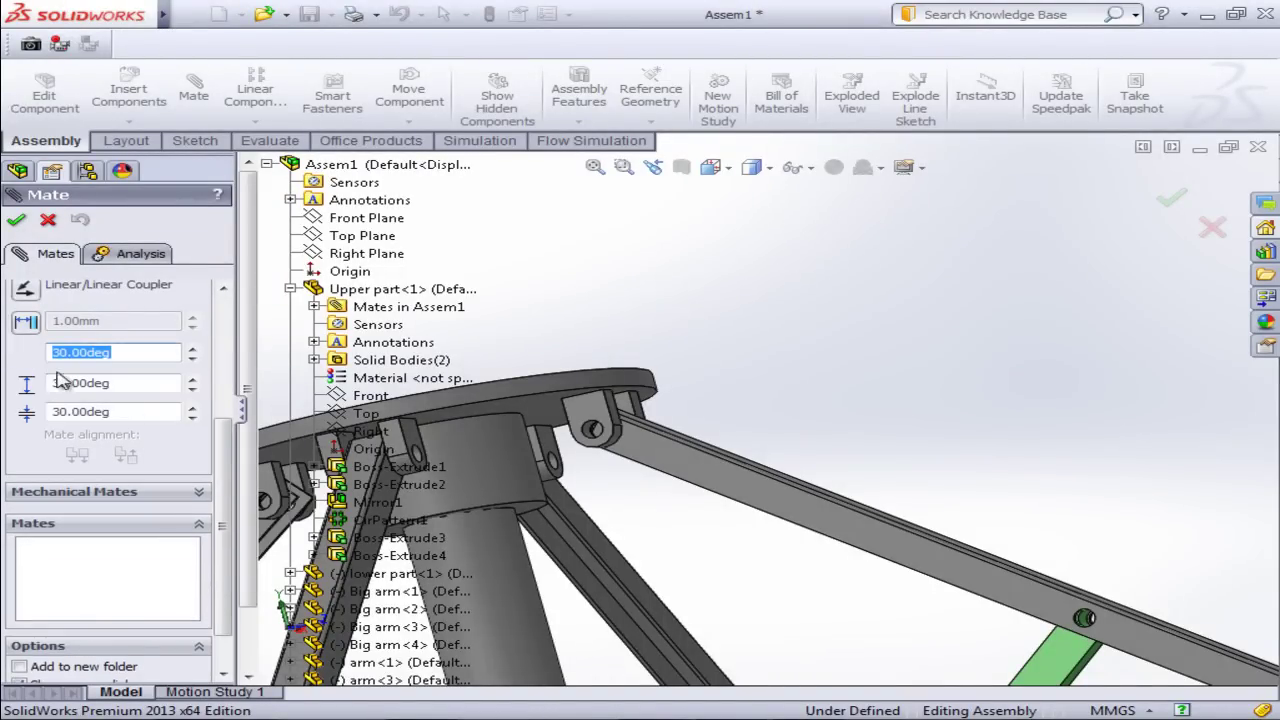
scroll(683, 409, "down", 2)
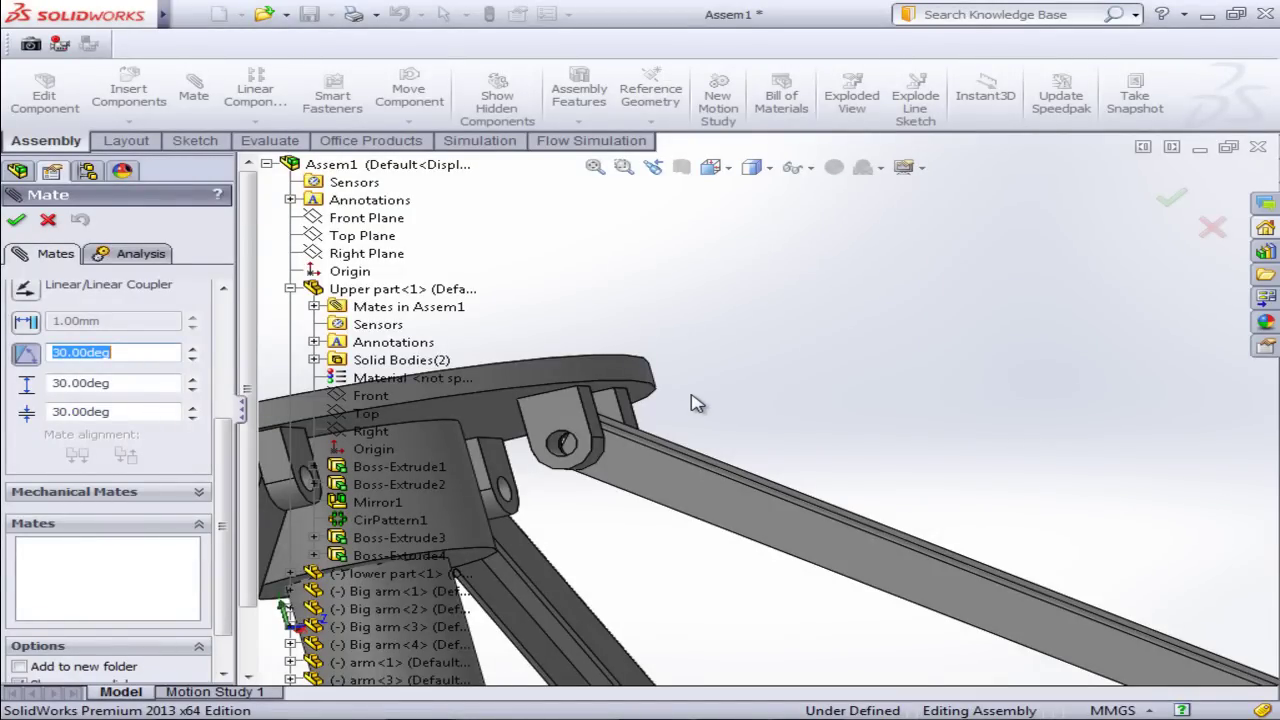
scroll(697, 403, "up", 1)
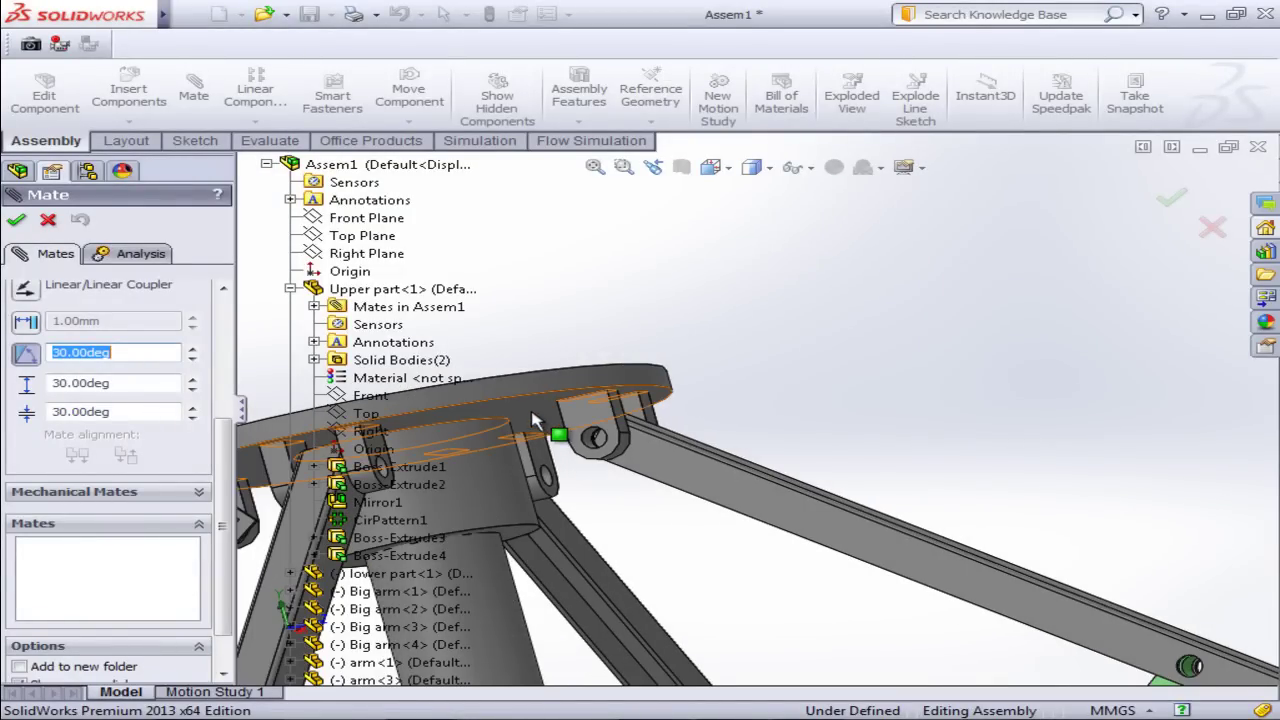
left_click(533, 420)
middle_click_drag(763, 406, 752, 467)
left_click(752, 467)
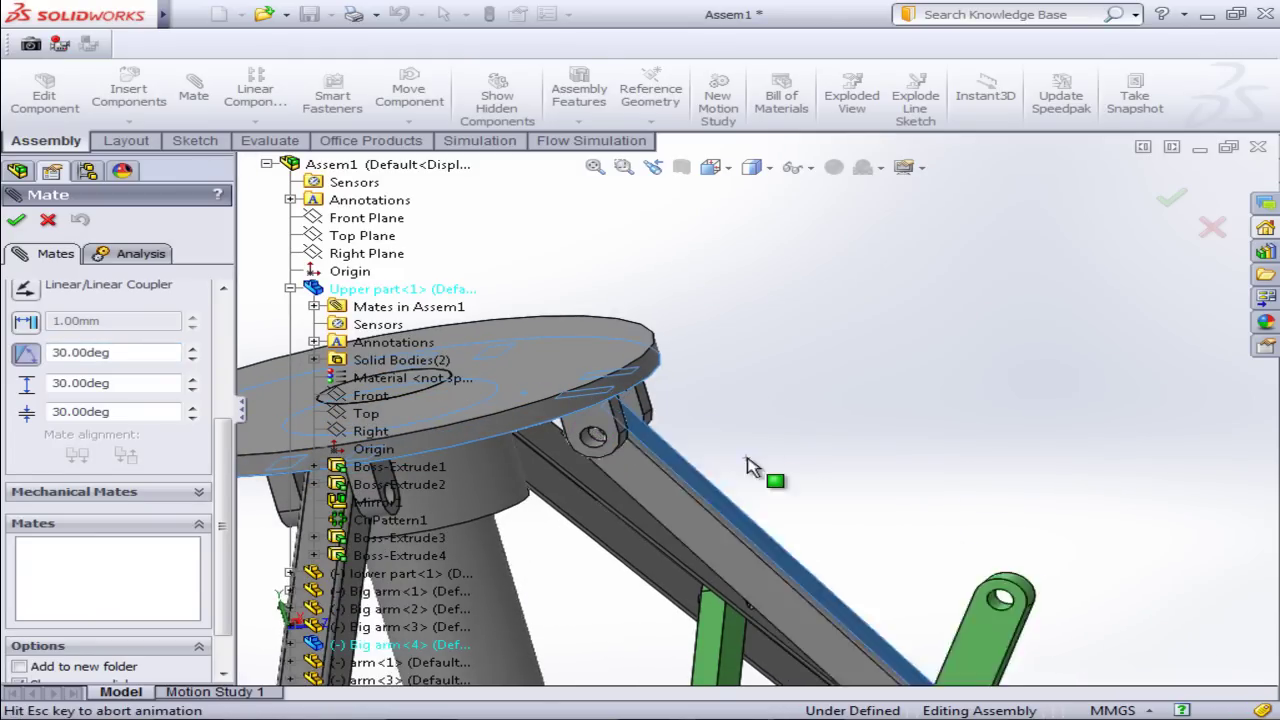
Step: Set the limit angle to 90° with a 90°–180° range, then confirm LimitAngle1
scroll(760, 415, "up", 2)
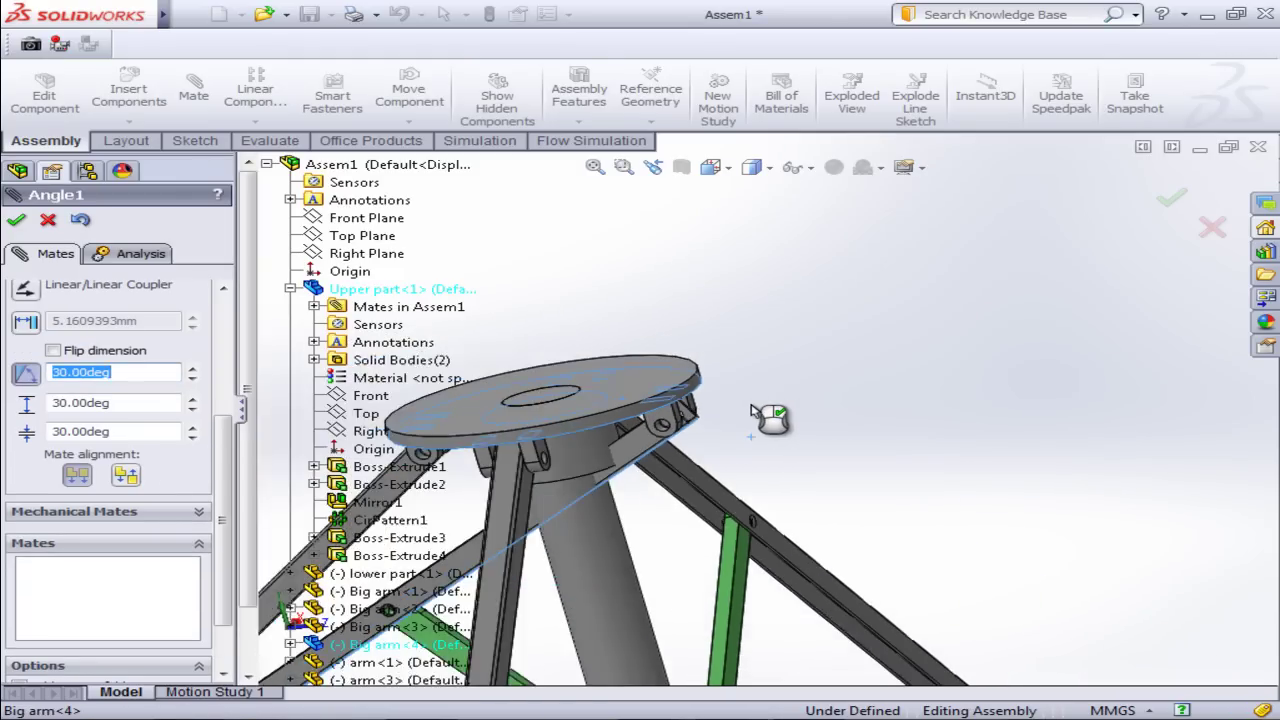
scroll(760, 415, "up", 2)
scroll(760, 415, "up", 1)
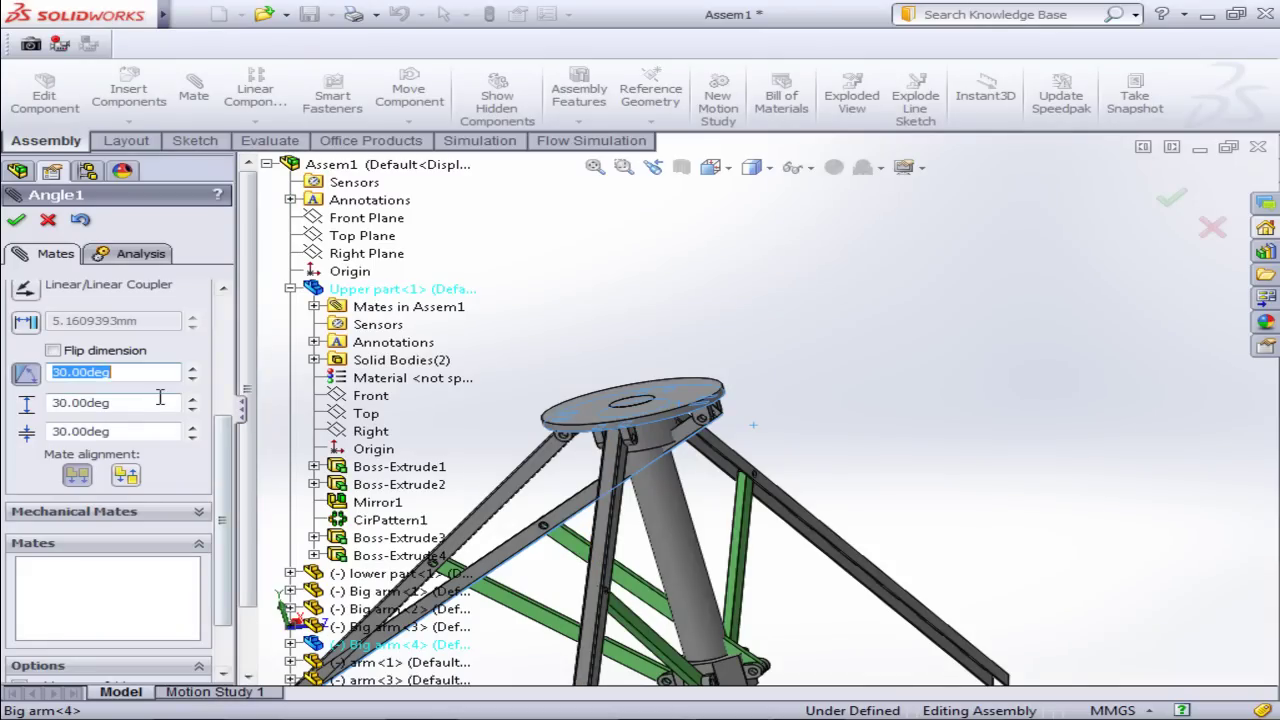
left_click(193, 368)
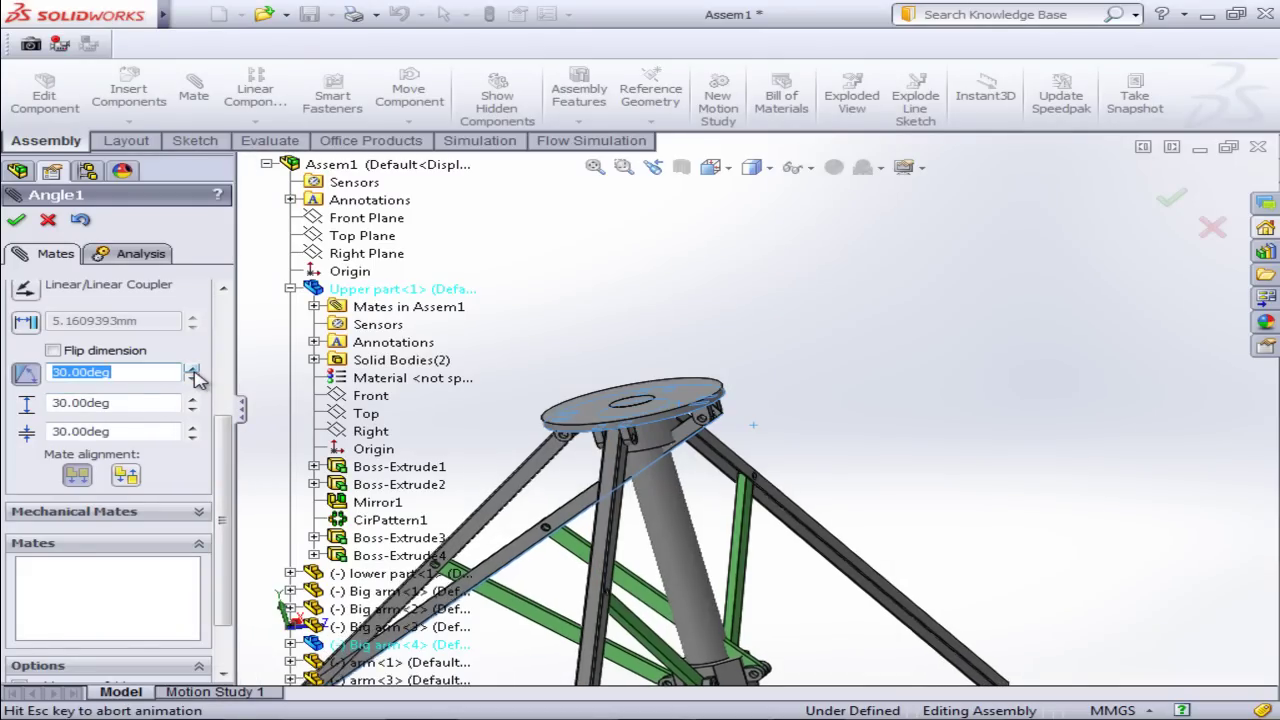
left_click(193, 368)
left_click(193, 368)
left_click(193, 368)
left_click(193, 368)
type("90")
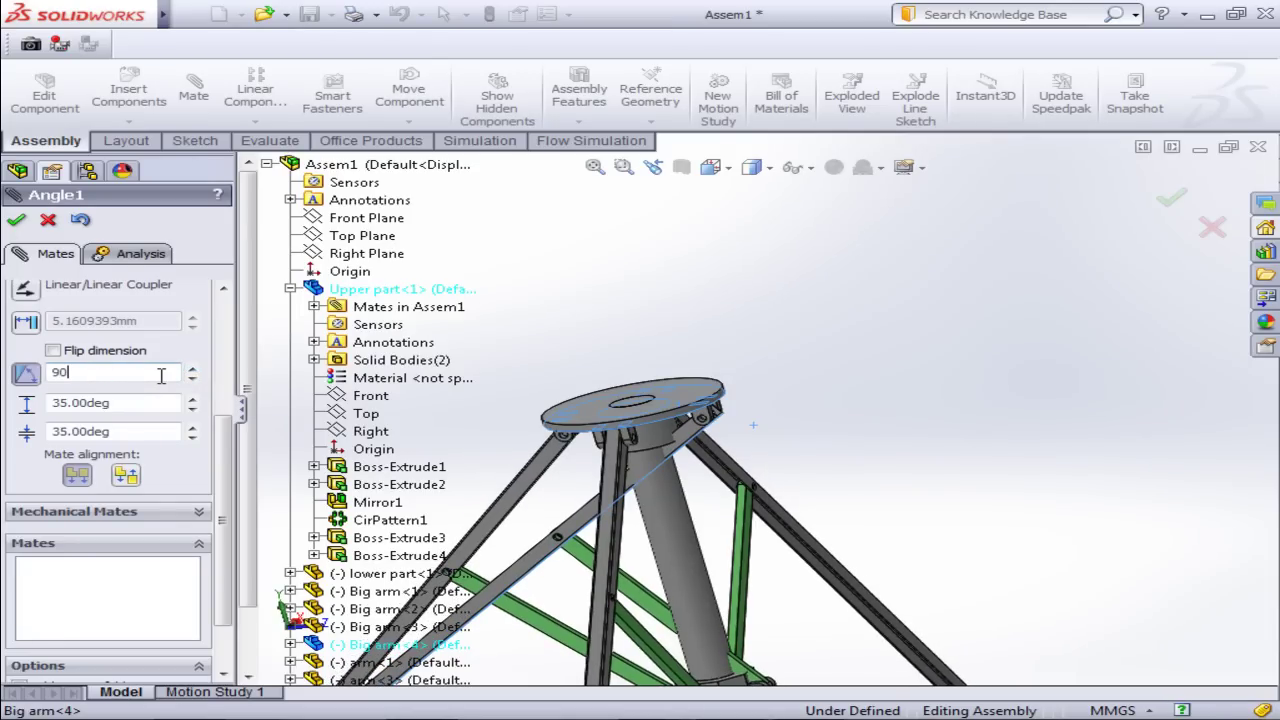
key("Return")
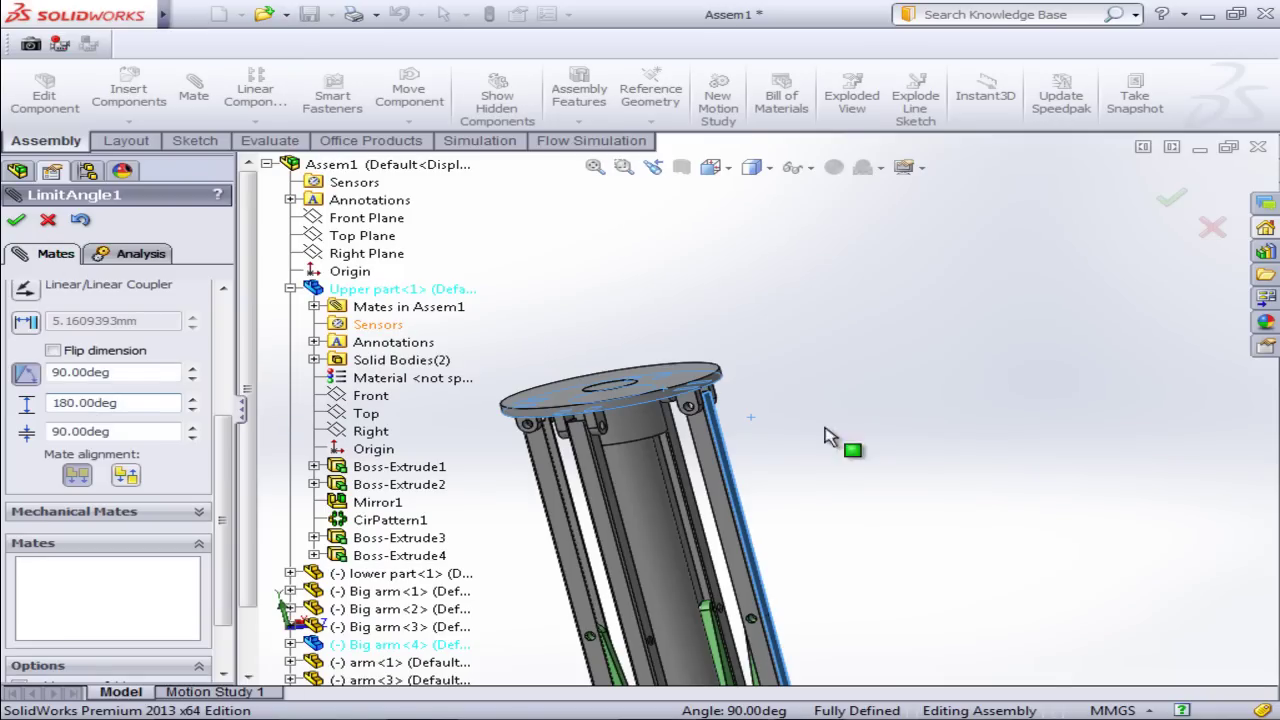
left_click(16, 220)
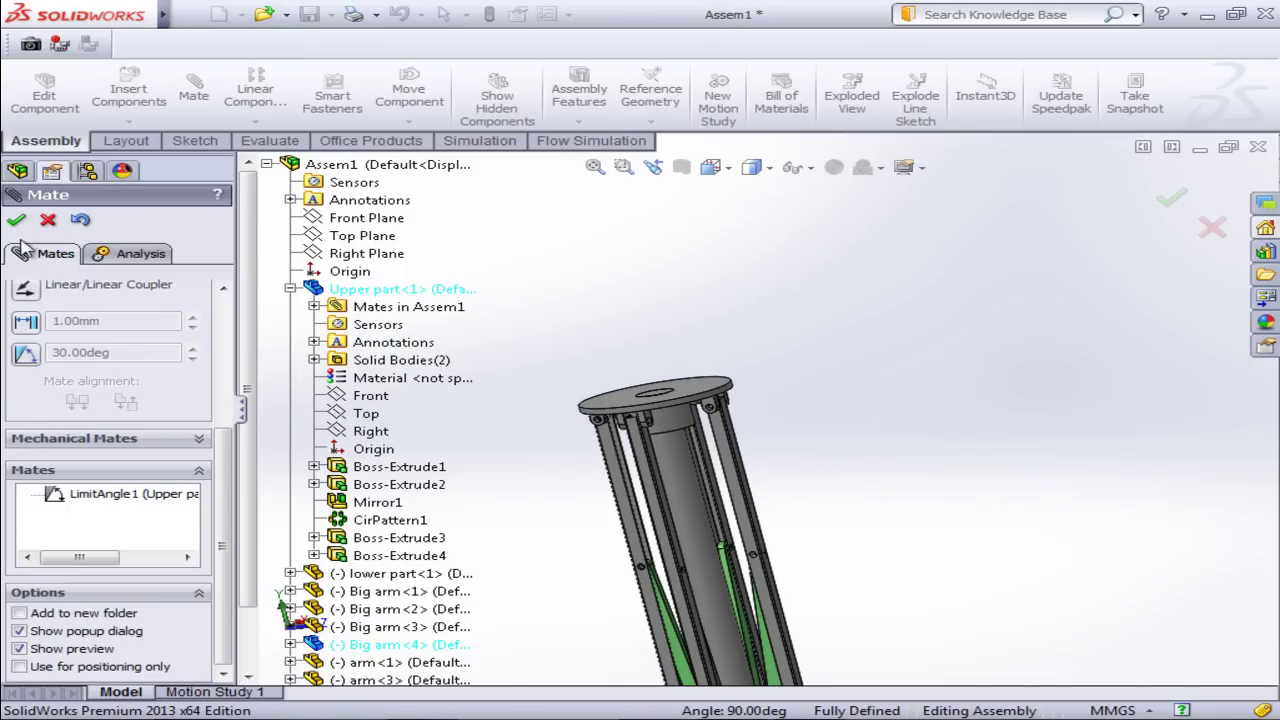
left_click(17, 222)
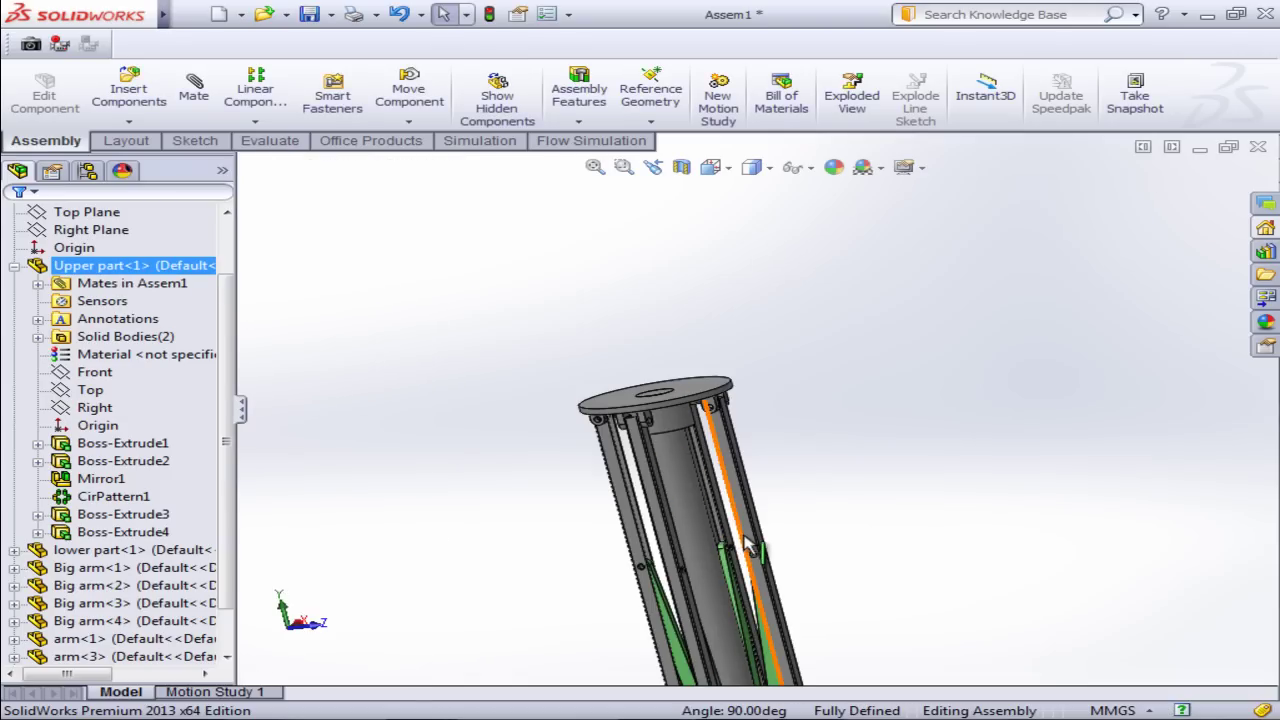
Step: Swing Big arm<4> to test the linkage, then return to the Isometric view
mouse_move(752, 545)
left_mouse_down()
mouse_move(857, 444)
mouse_move(876, 320)
left_mouse_up()
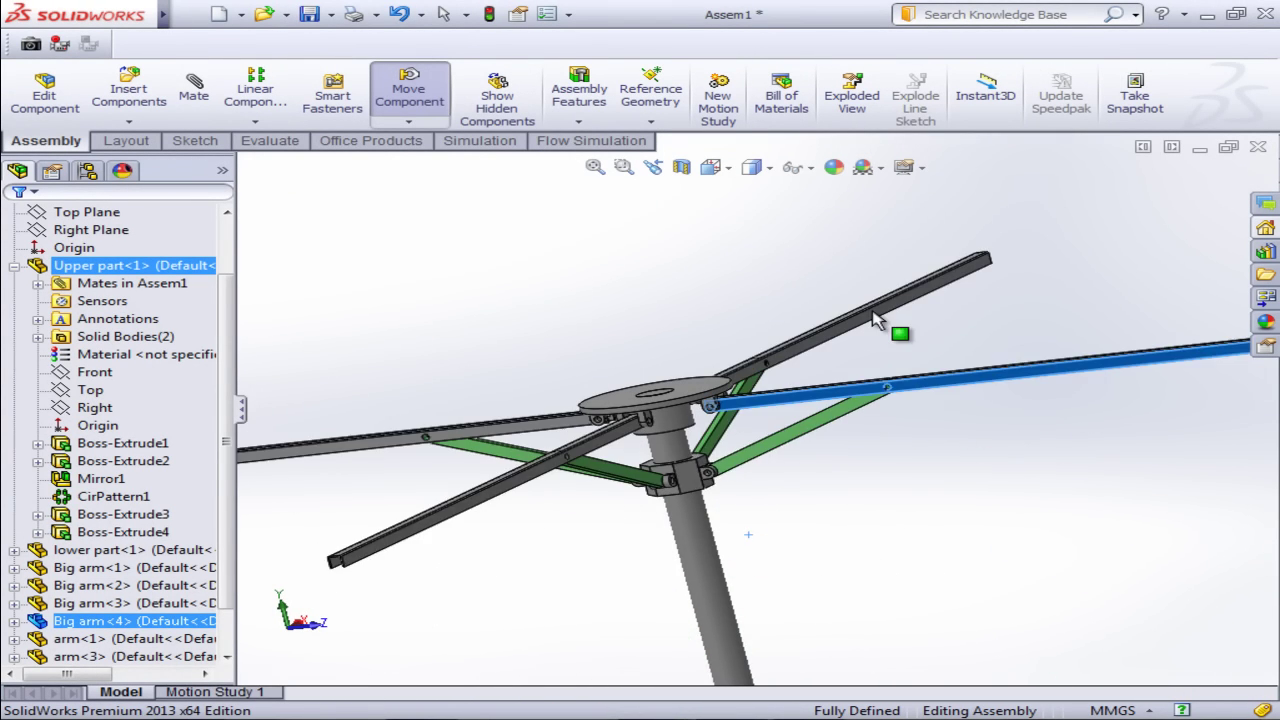
left_click_drag(890, 418, 862, 414)
scroll(860, 410, "up", 5)
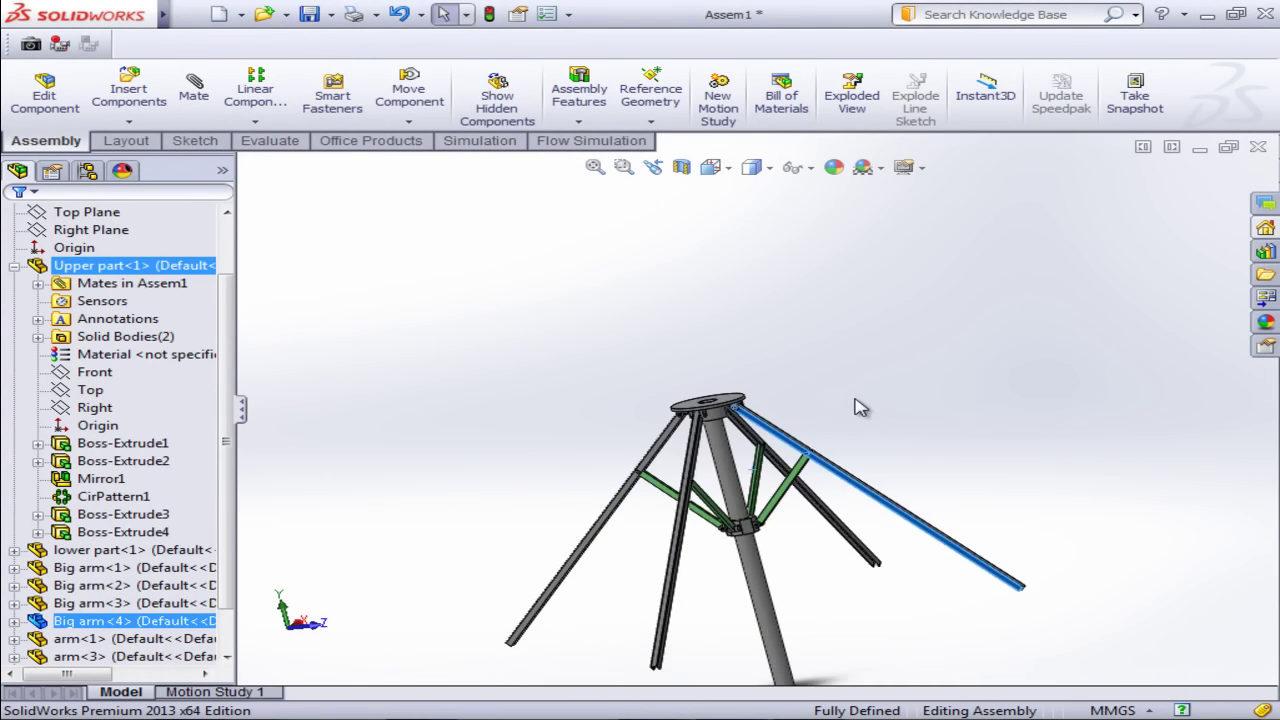
middle_click_drag(830, 502, 842, 558)
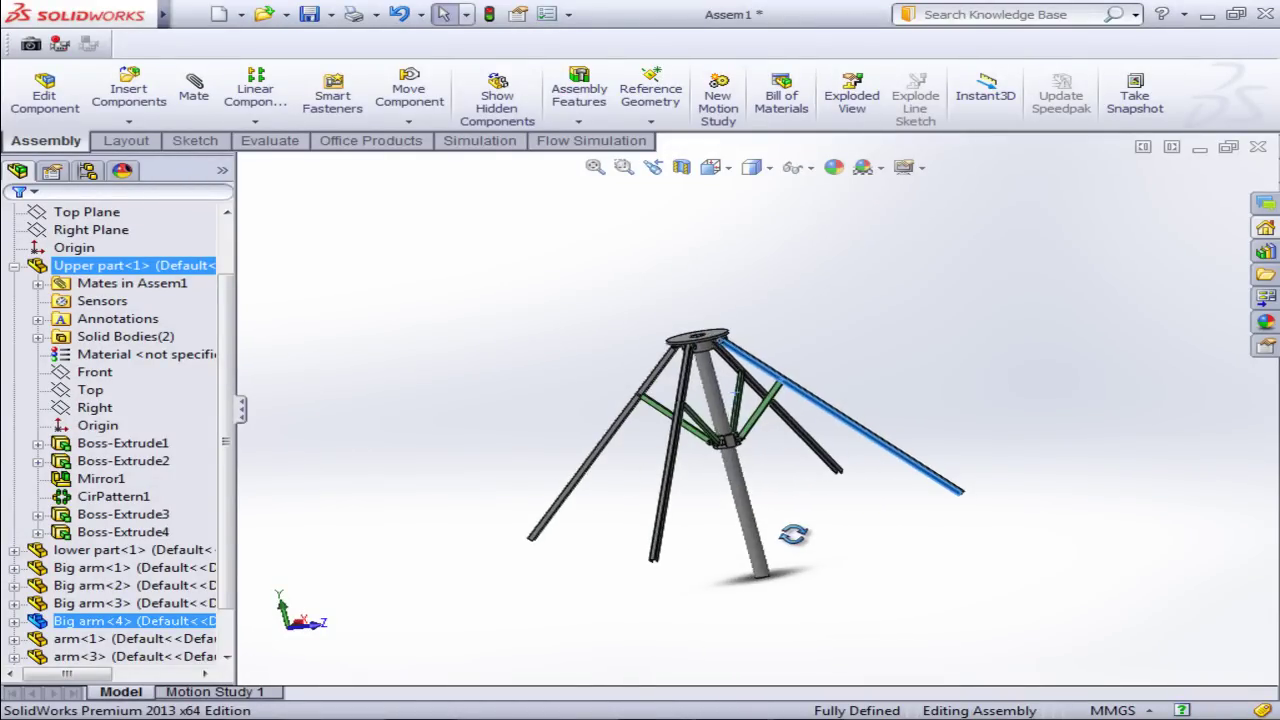
left_click(710, 170)
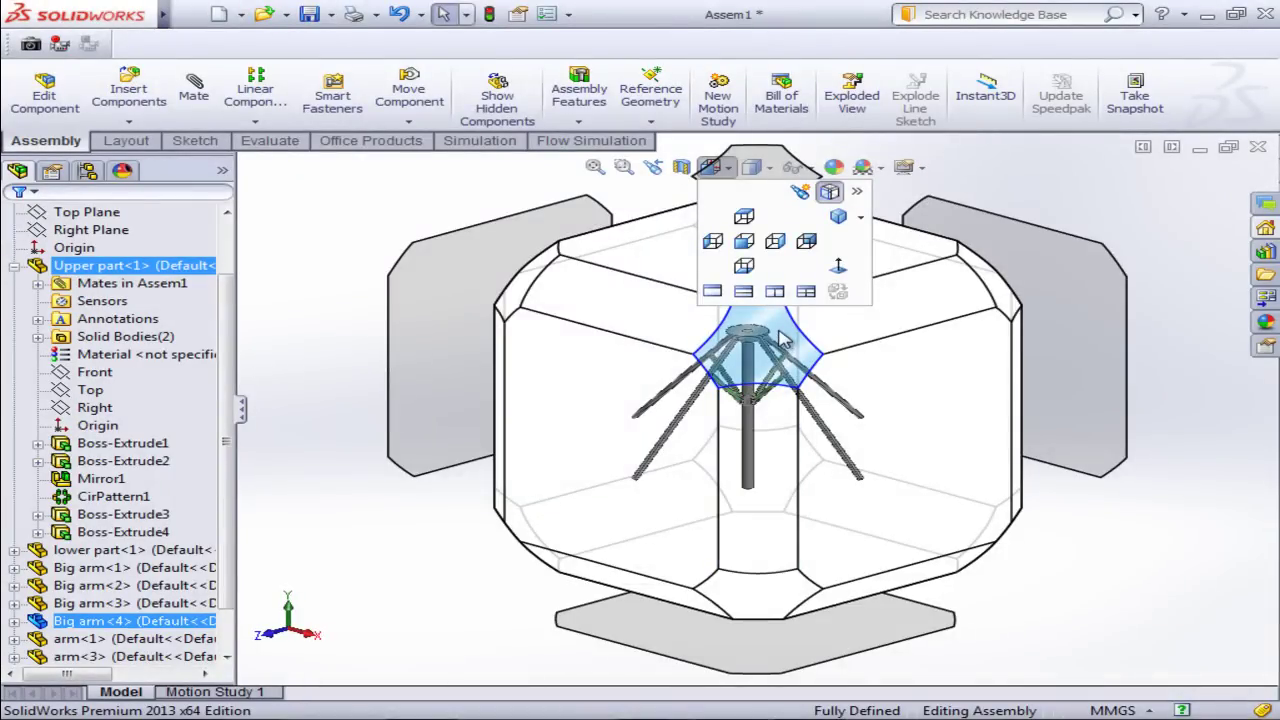
left_click(780, 340)
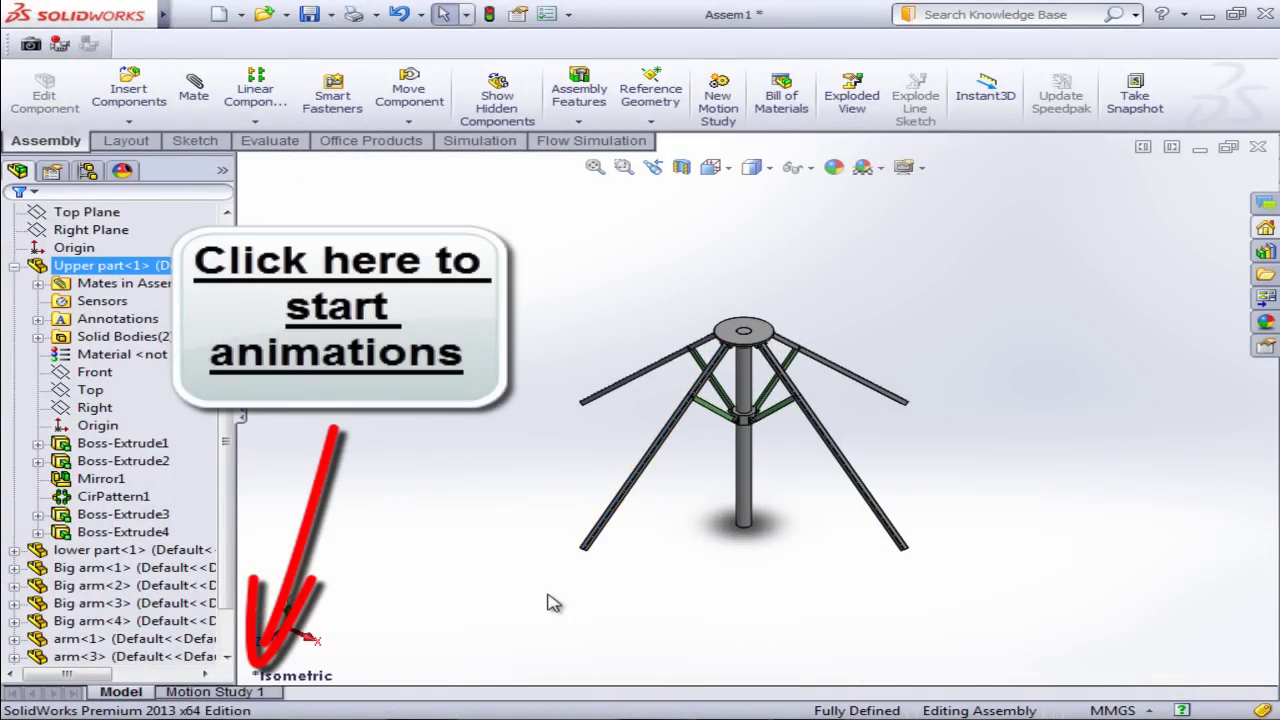
Step: Open Motion Study 1 and place the time bar at 5 seconds
left_click(257, 698)
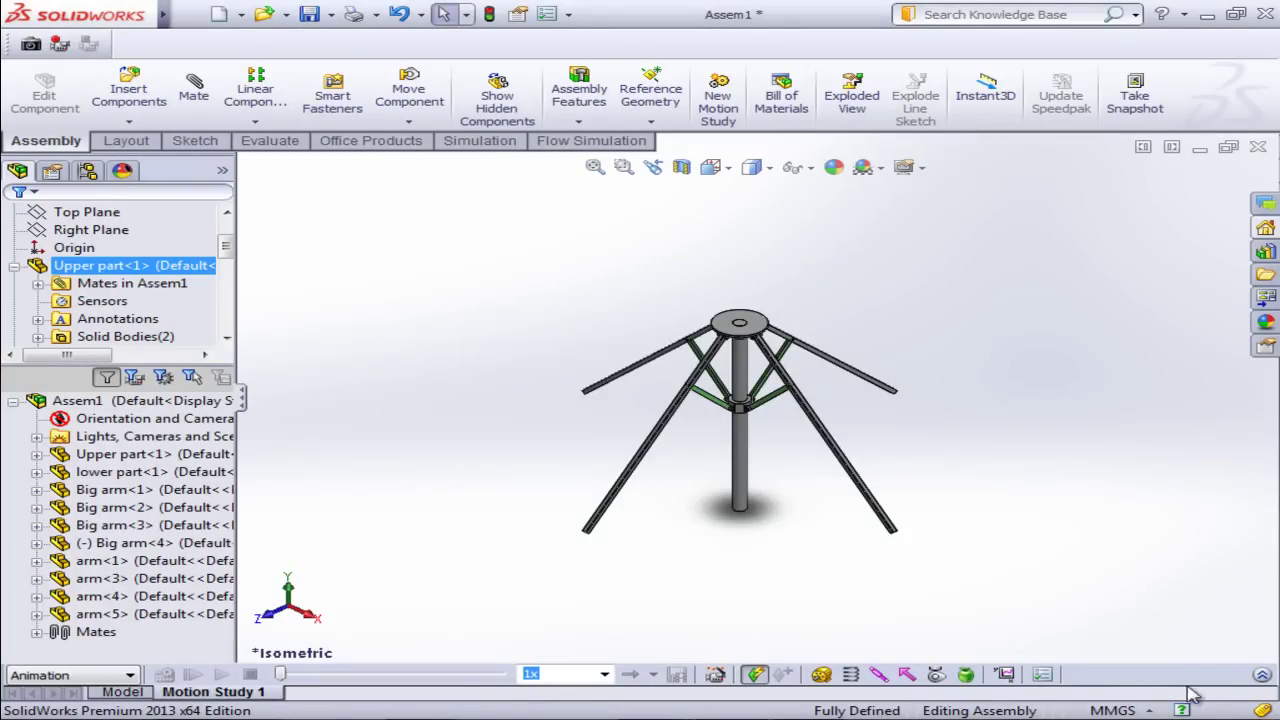
left_click(1263, 675)
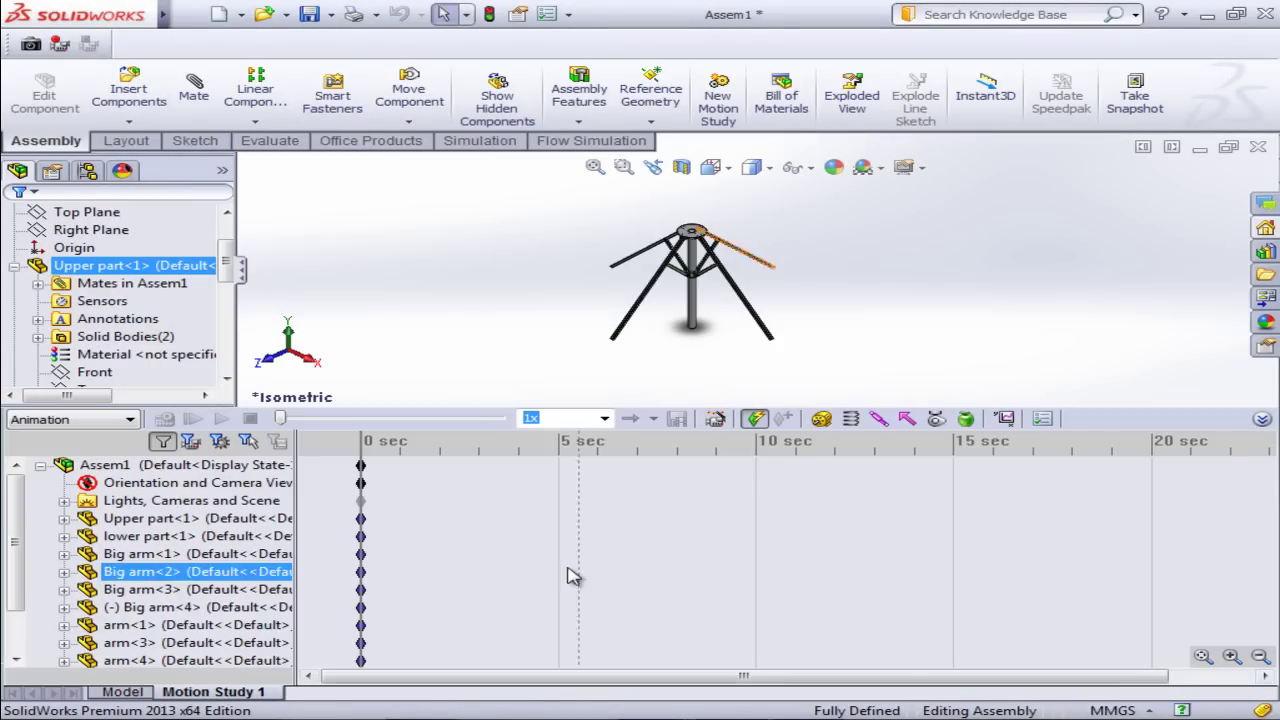
left_click(376, 466)
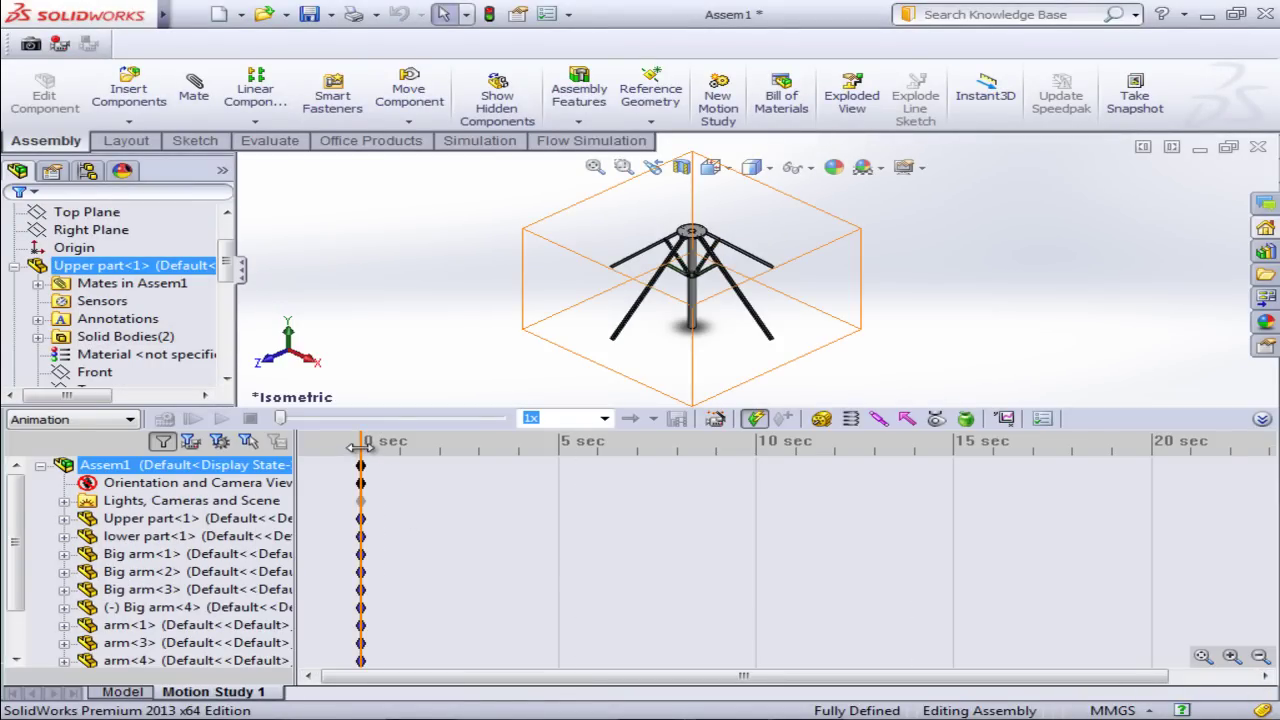
left_click_drag(361, 447, 426, 451)
left_click_drag(556, 463, 557, 463)
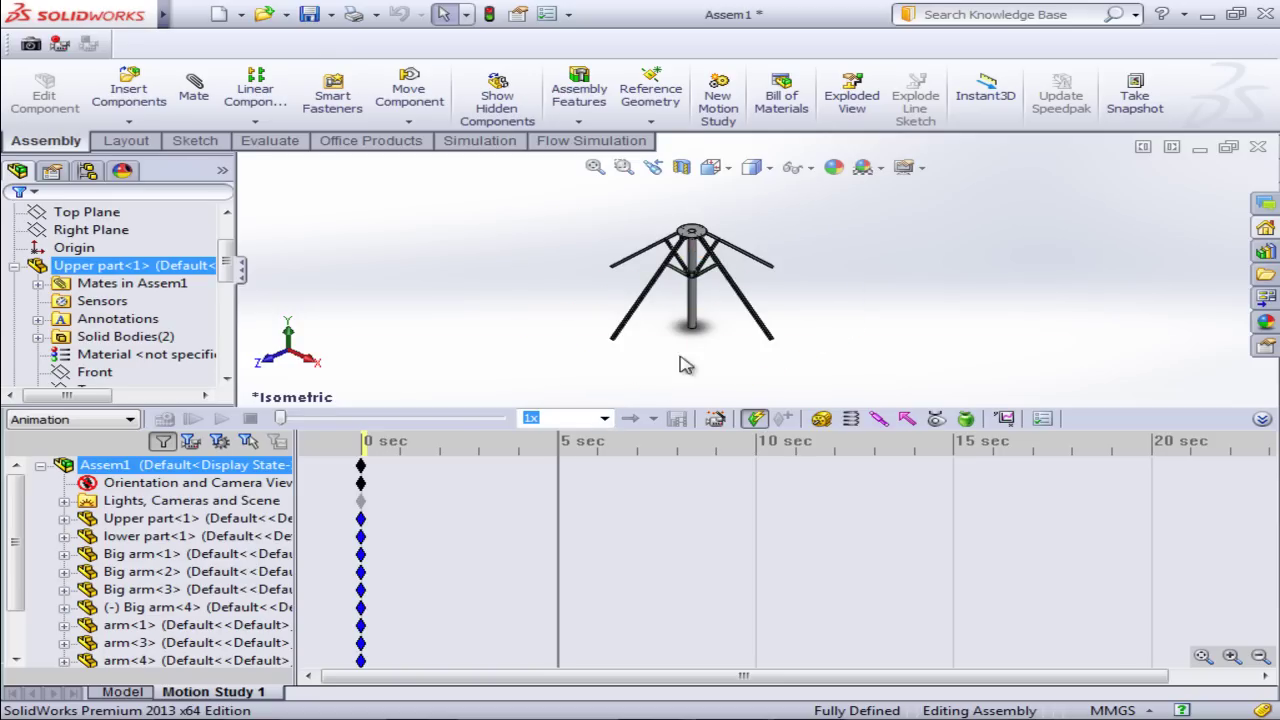
Step: Drag Big arm<3> upward so all four arms spread level at 5 seconds
scroll(770, 340, "down", 2)
scroll(770, 340, "down", 3)
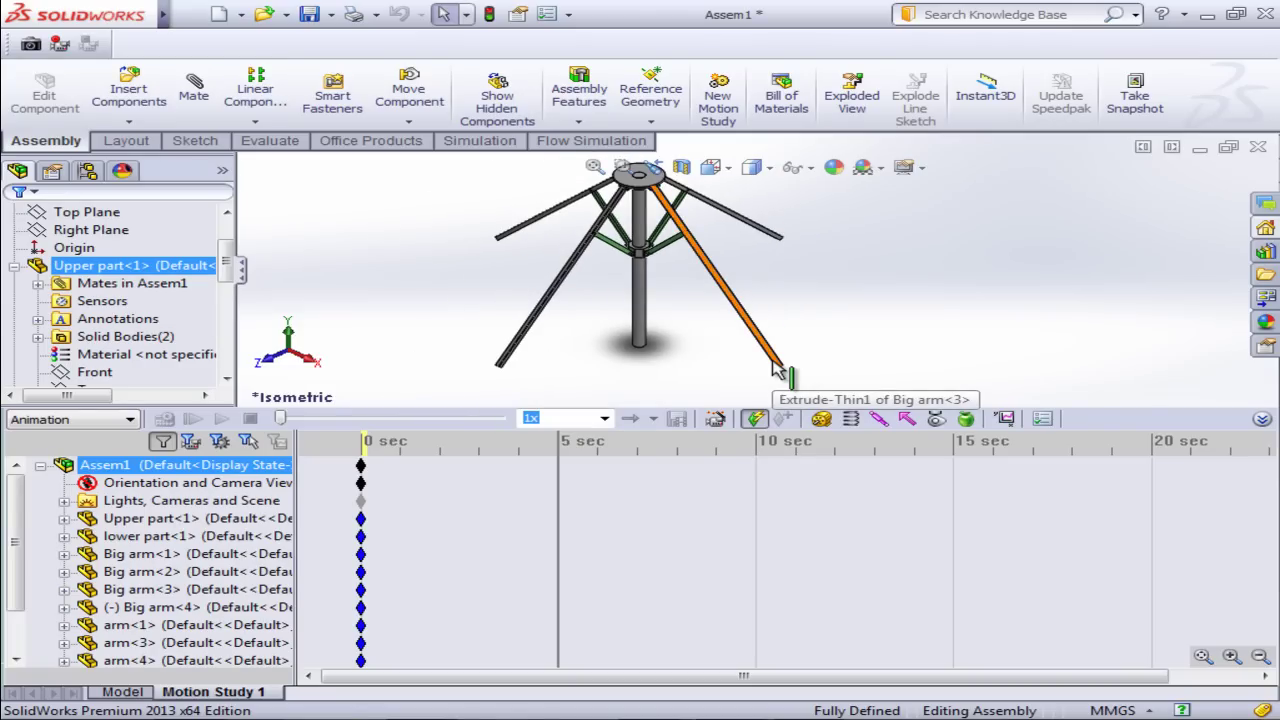
left_click_drag(776, 370, 810, 250)
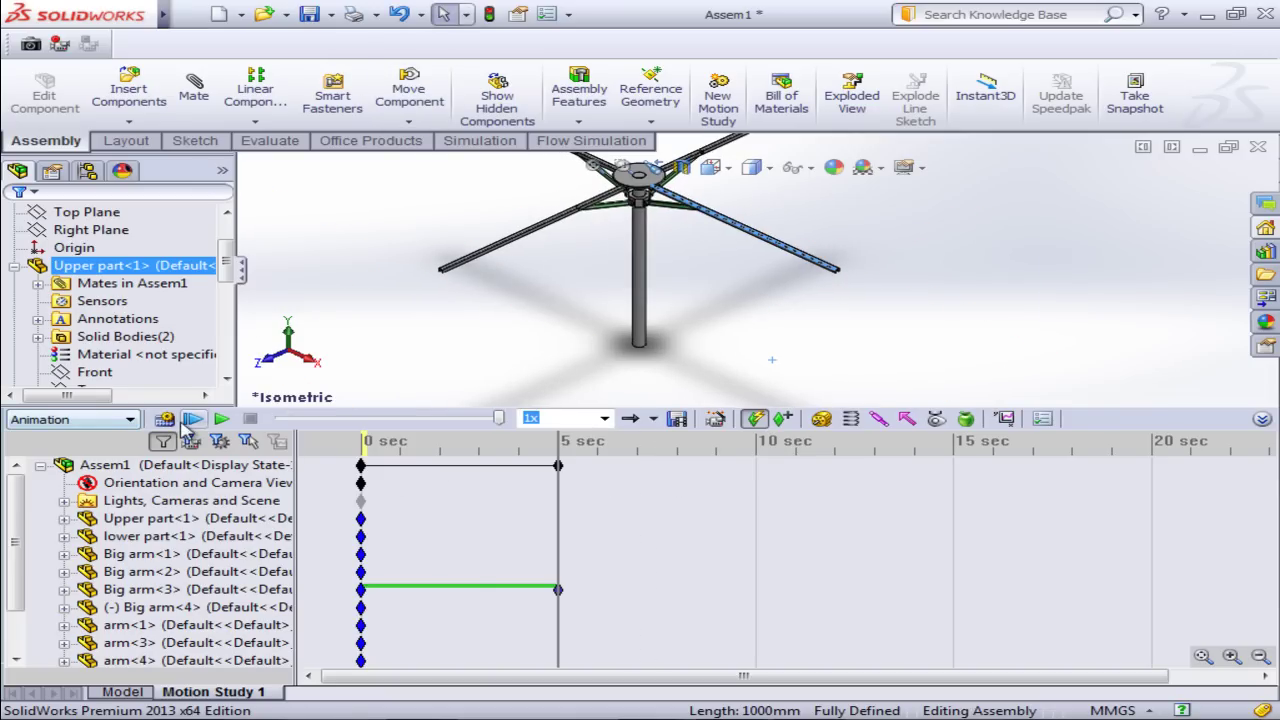
Step: Play the 5-second study, then fold the arms back with Move Component at 10 seconds
left_click(168, 421)
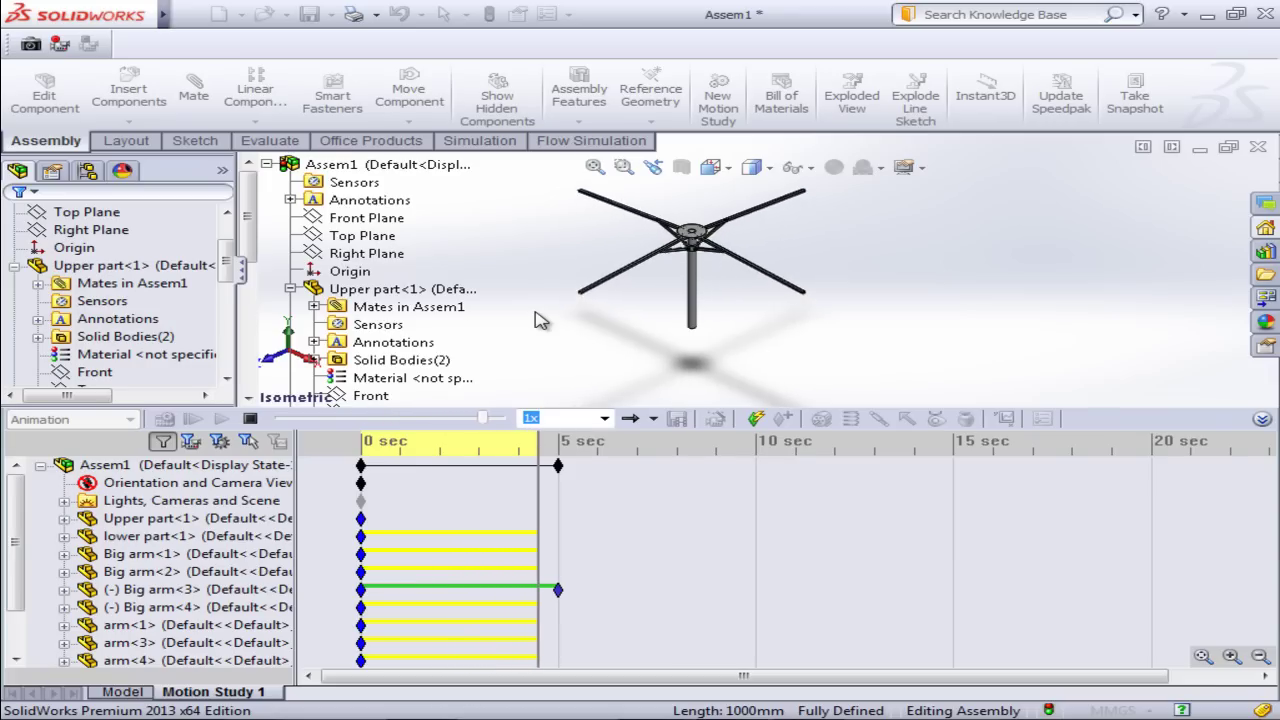
left_click(577, 503)
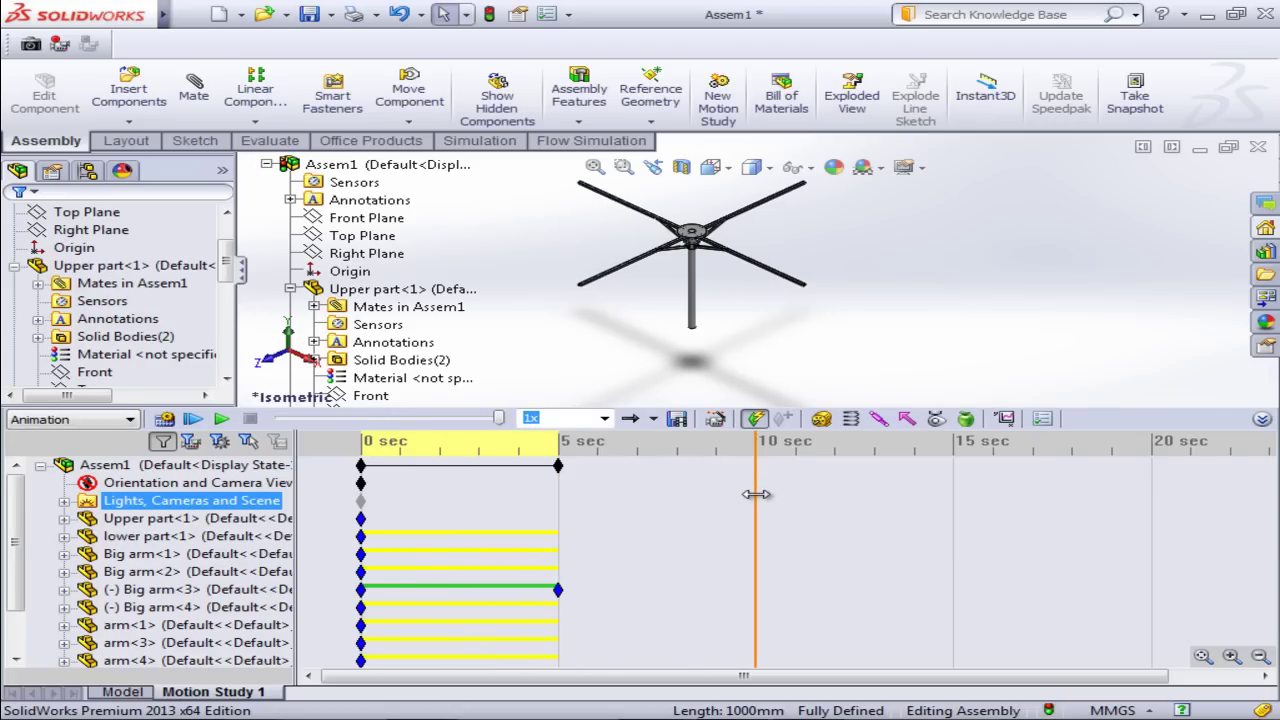
left_click(755, 317)
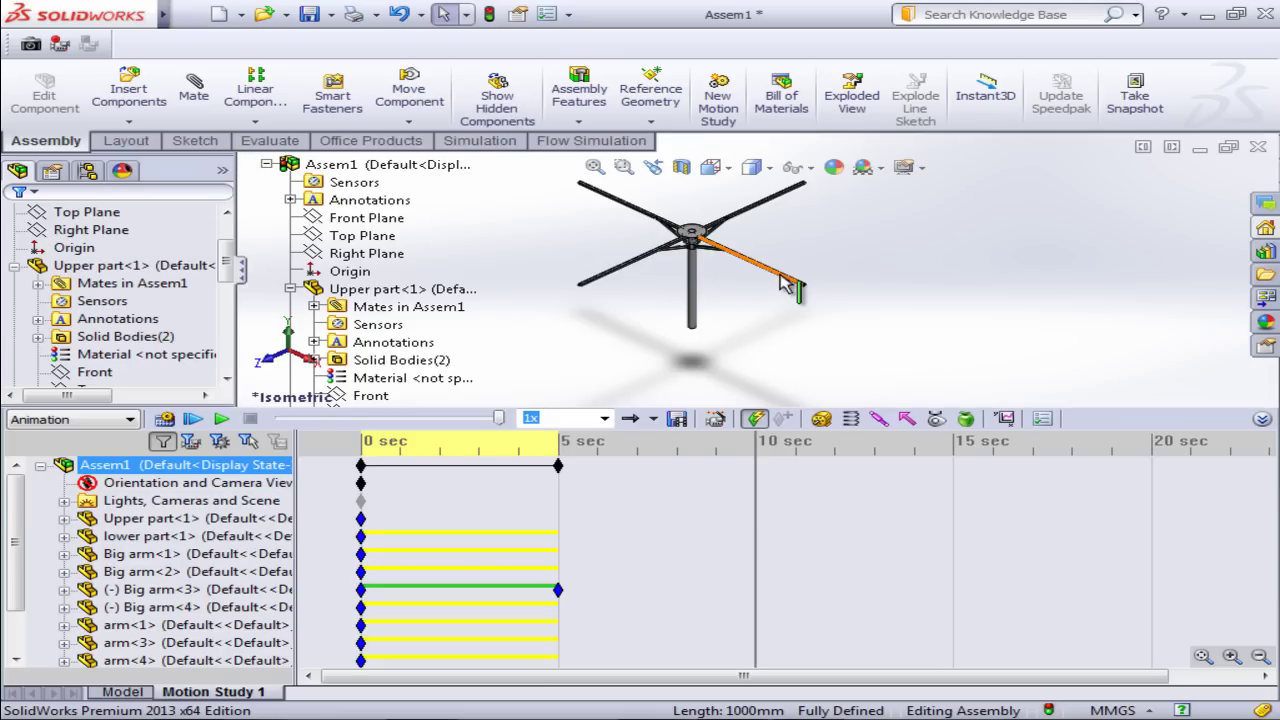
left_click(770, 270)
left_click(677, 347)
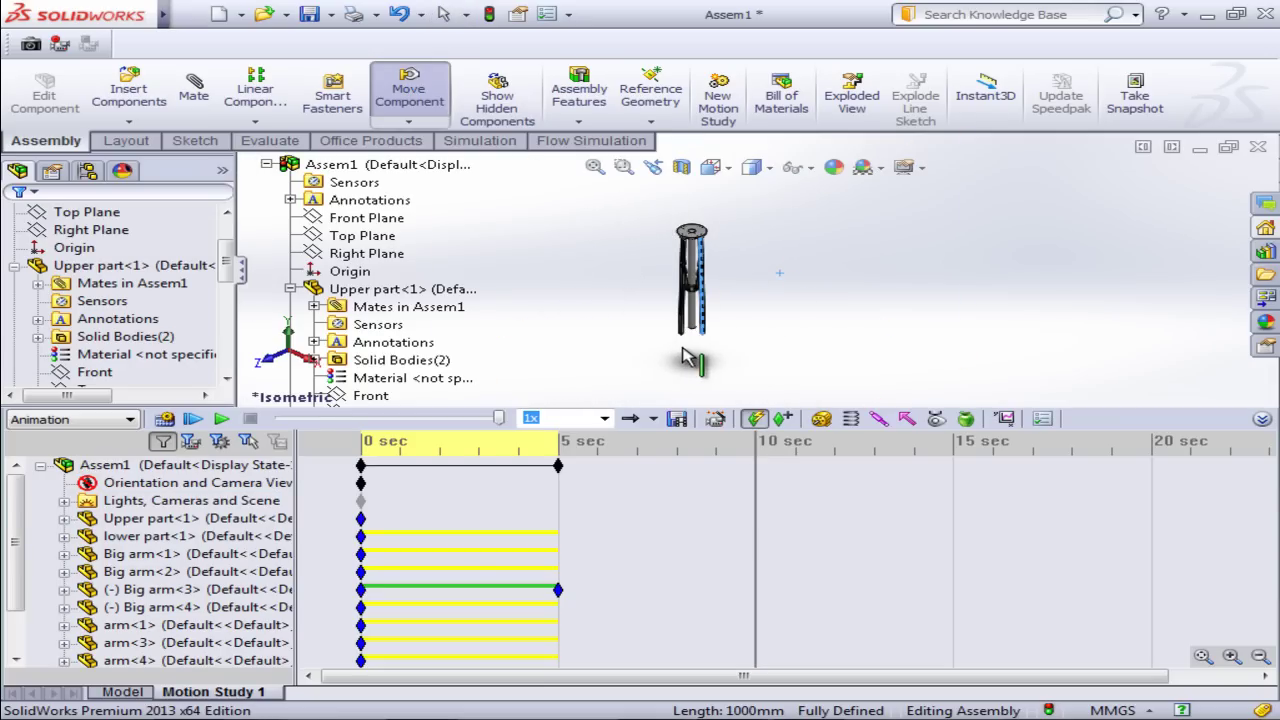
key("Escape")
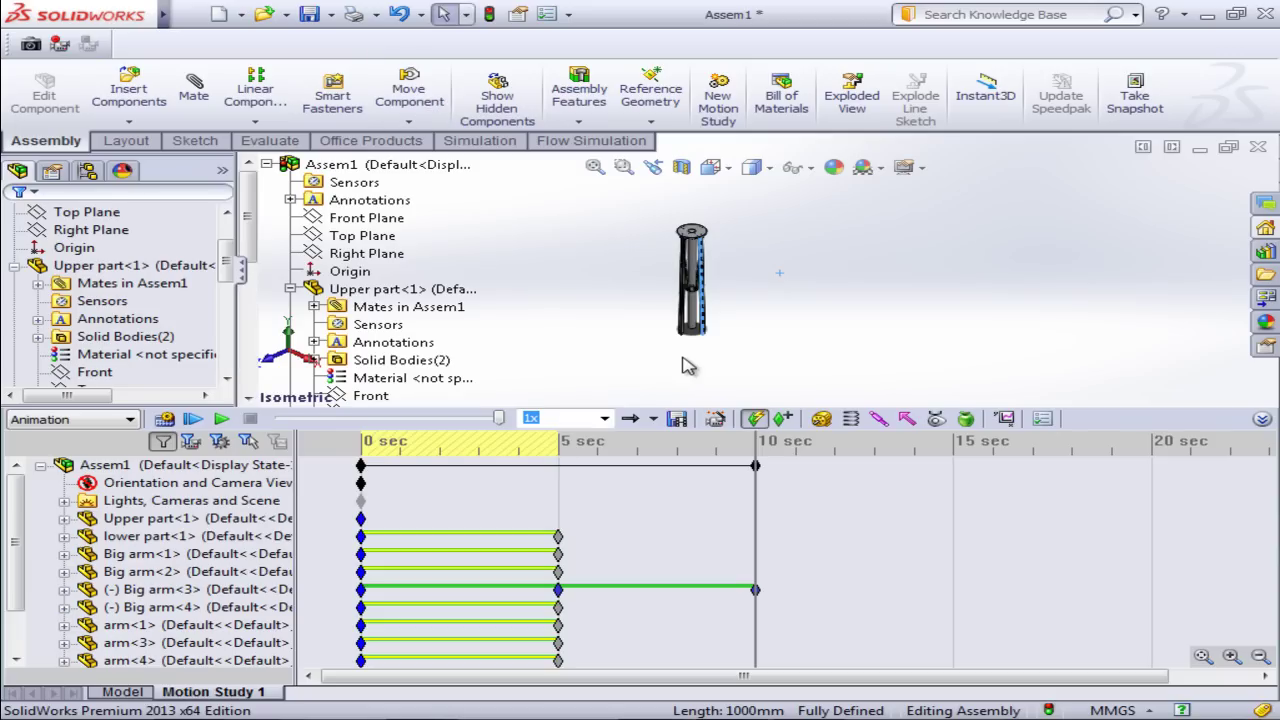
Step: Calculate and play the 10-second open-and-close animation, then collapse the timeline
left_click(163, 419)
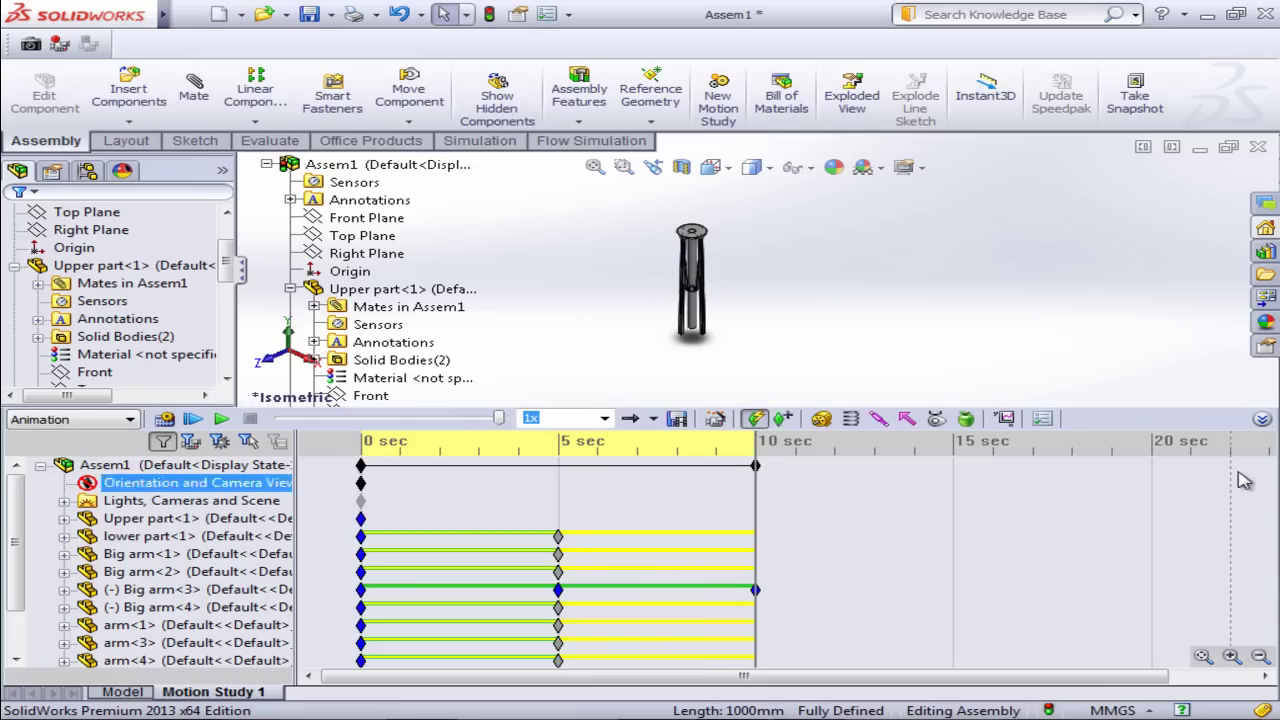
left_click(150, 465)
left_click(1262, 418)
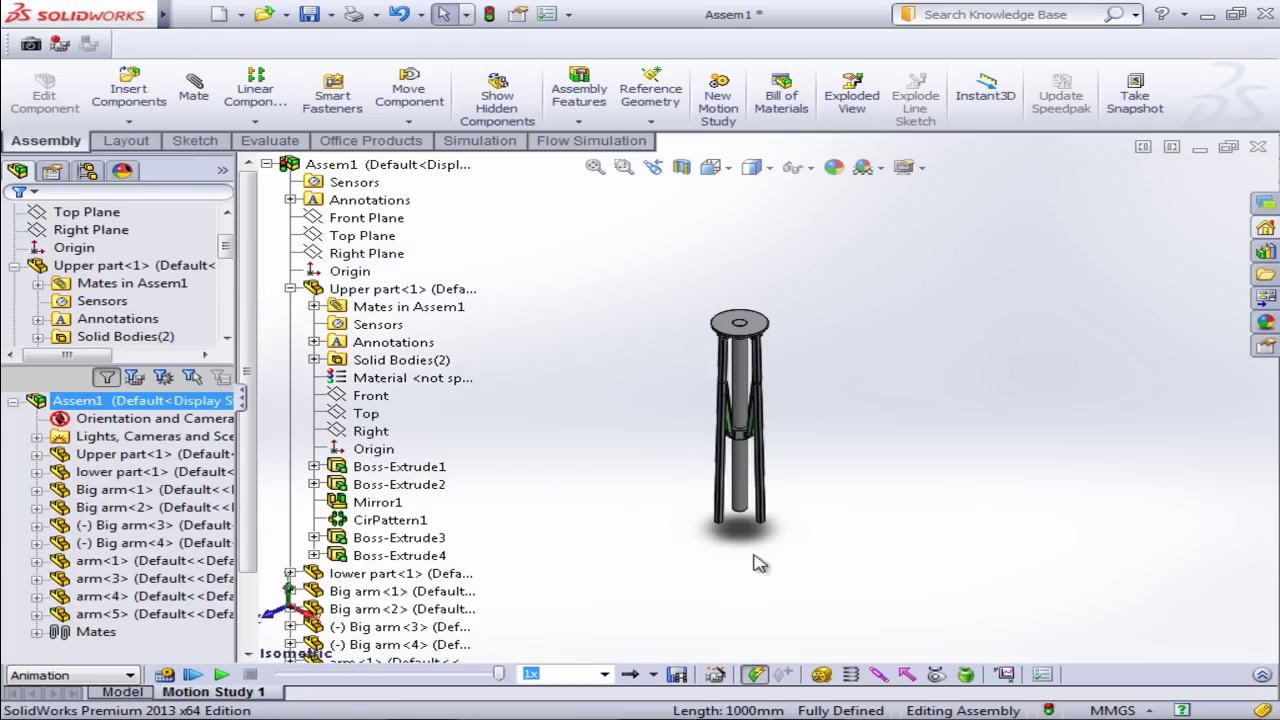
left_click(221, 674)
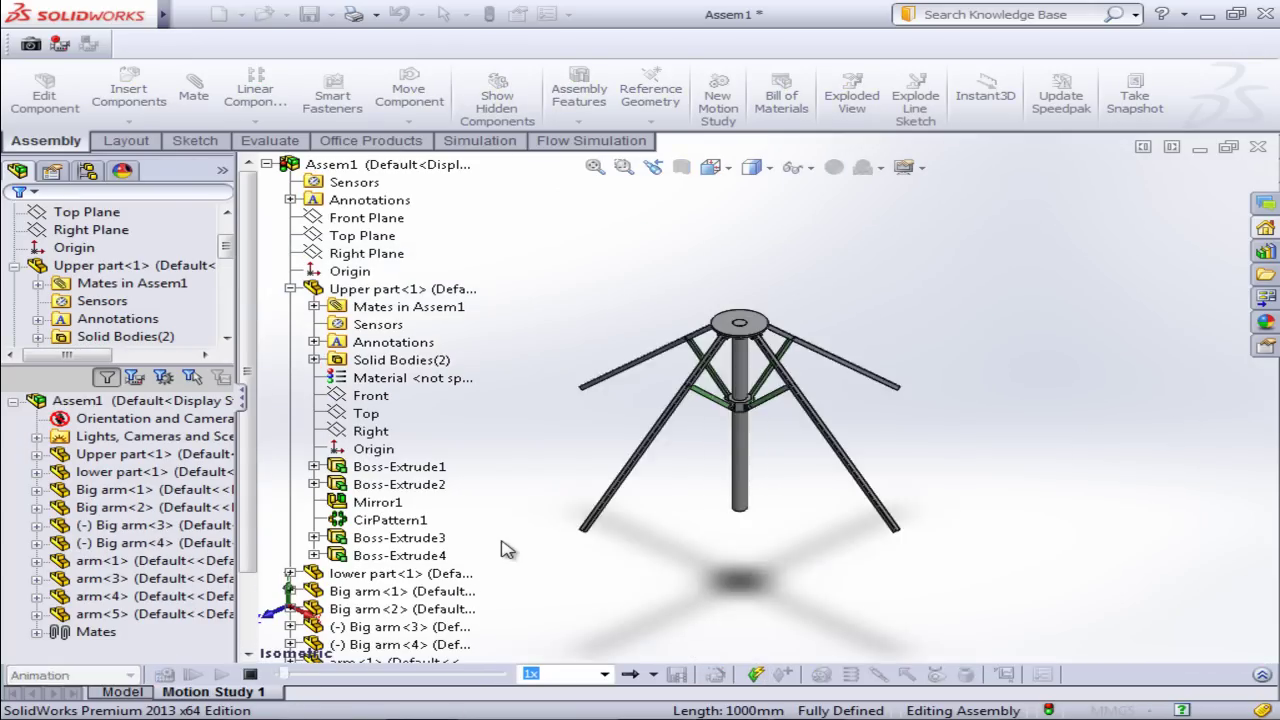